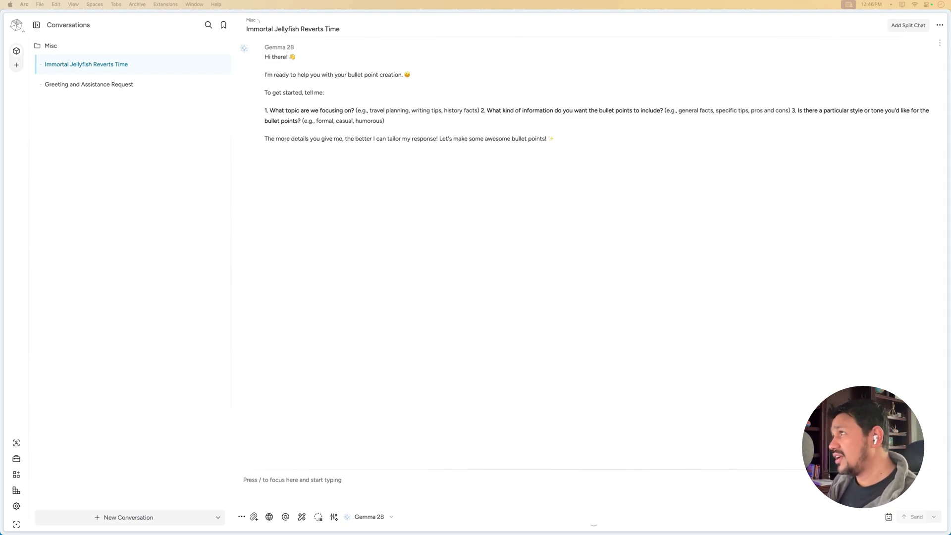
click(662, 297)
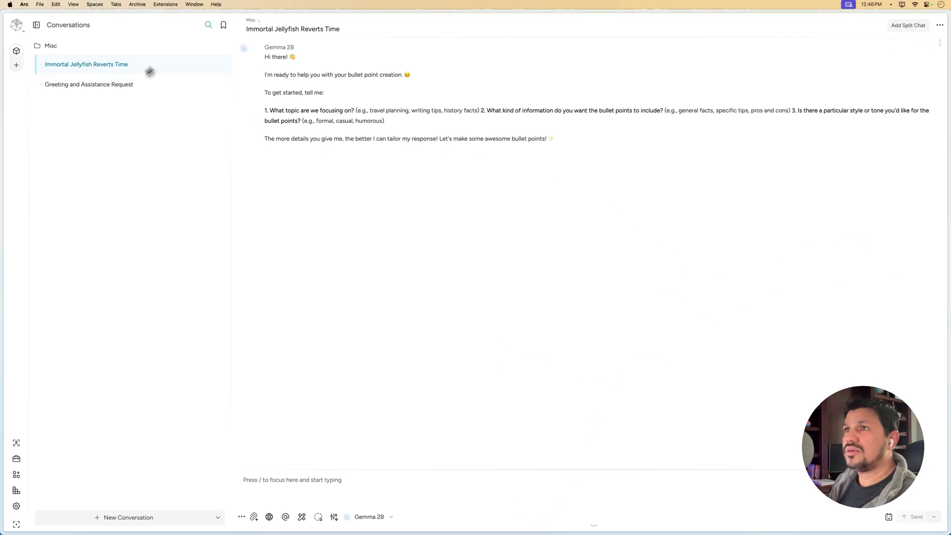
drag(303, 12, 326, 2)
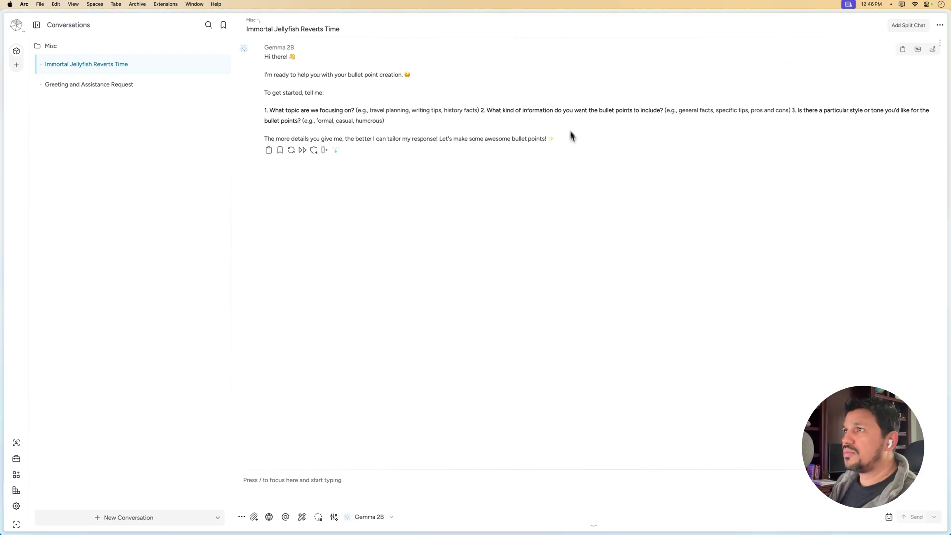
mouse_move(547, 38)
mouse_down()
mouse_move(699, 66)
mouse_move(648, 41)
mouse_move(554, 35)
mouse_up()
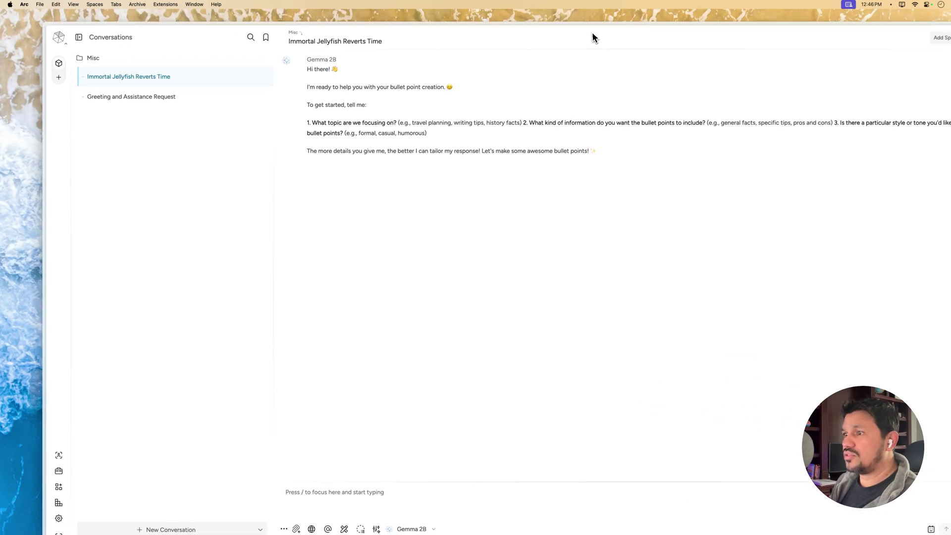
mouse_move(565, 533)
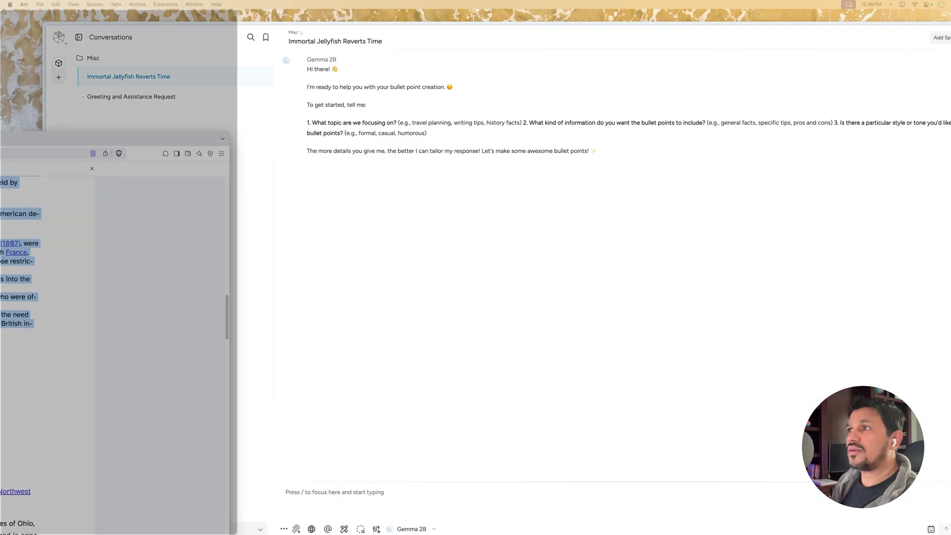
drag(0, 141, 950, 377)
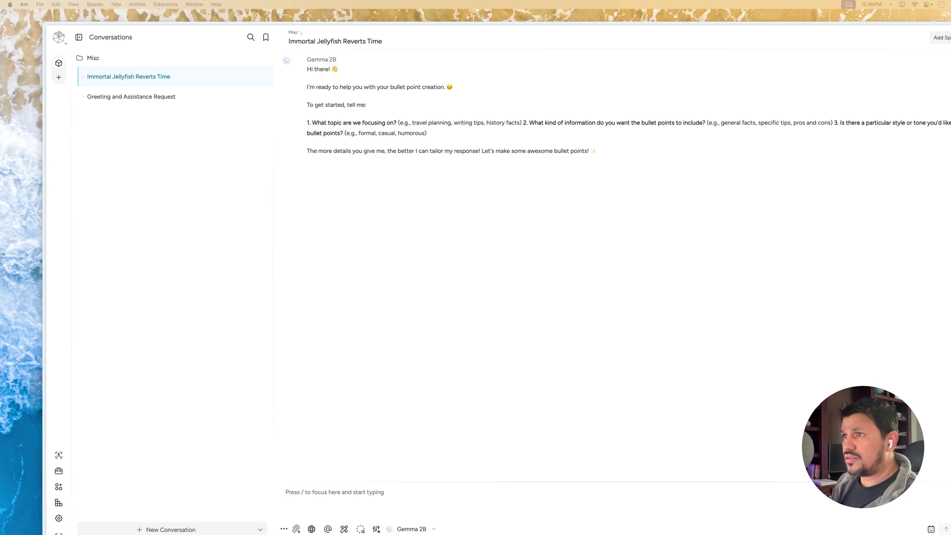
key(super+l)
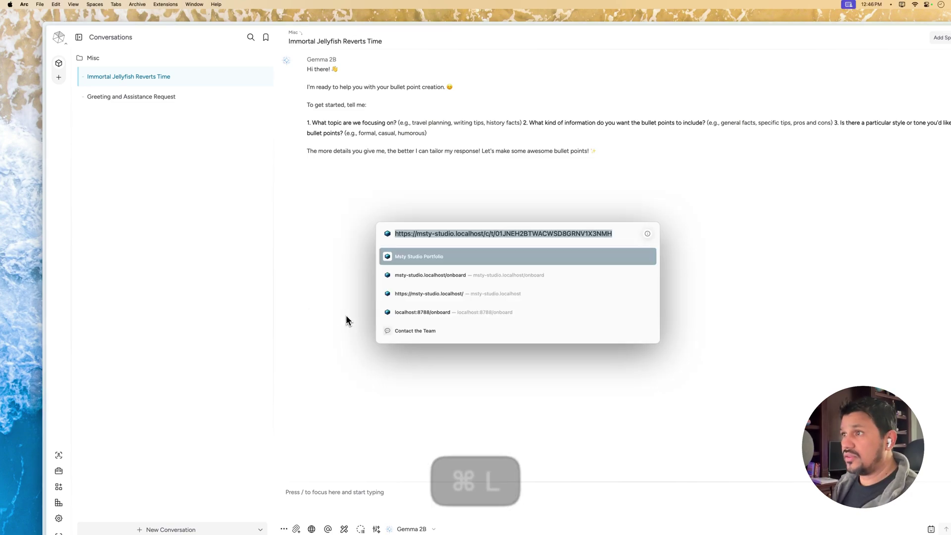
key(super+c)
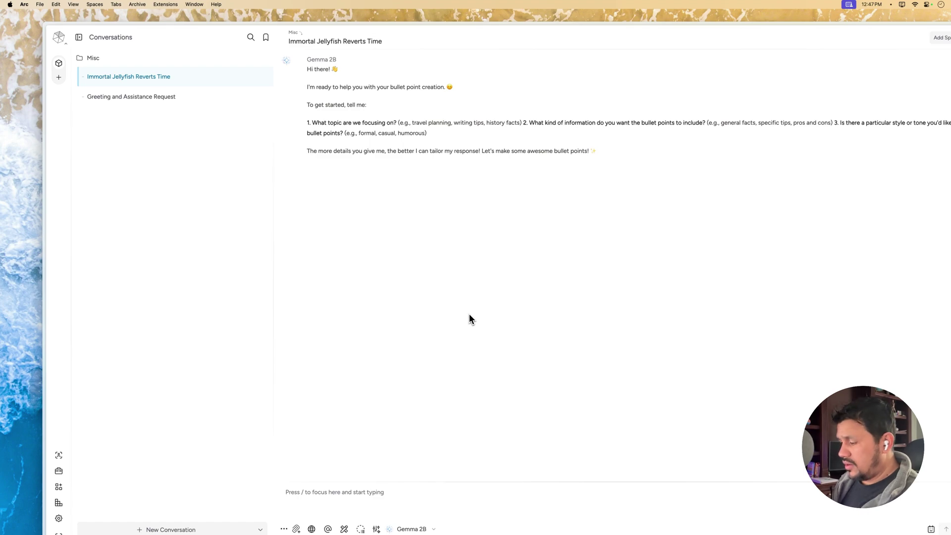
key(super+l)
click(493, 231)
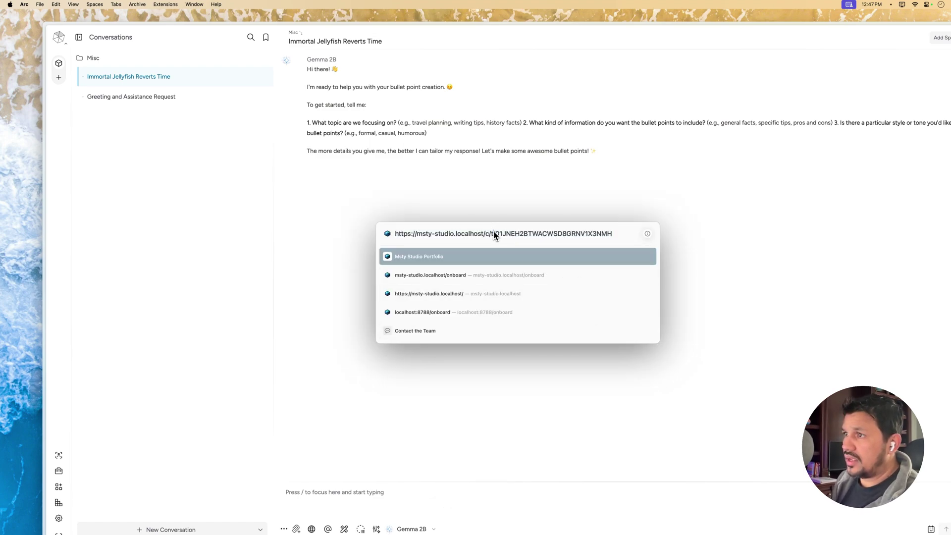
drag(489, 232, 391, 234)
key(super+c)
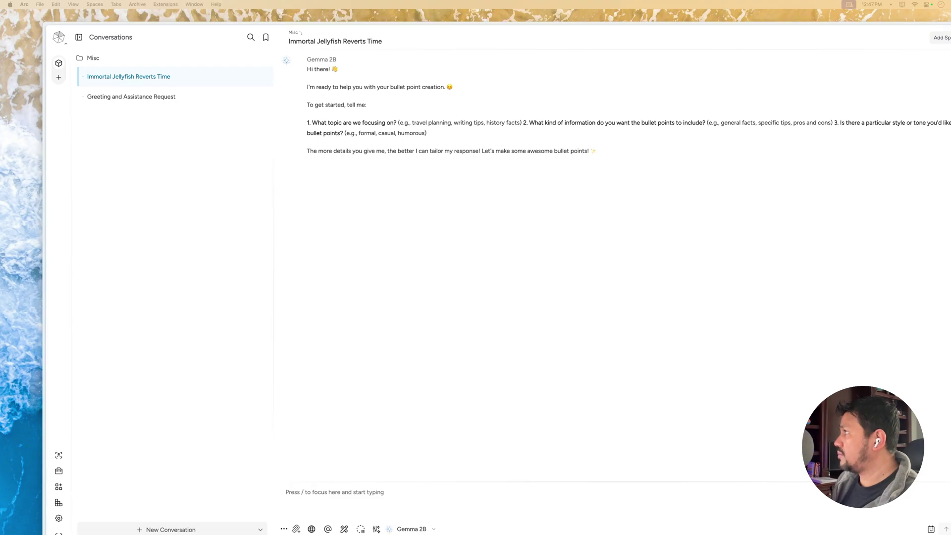
drag(950, 14, 449, 10)
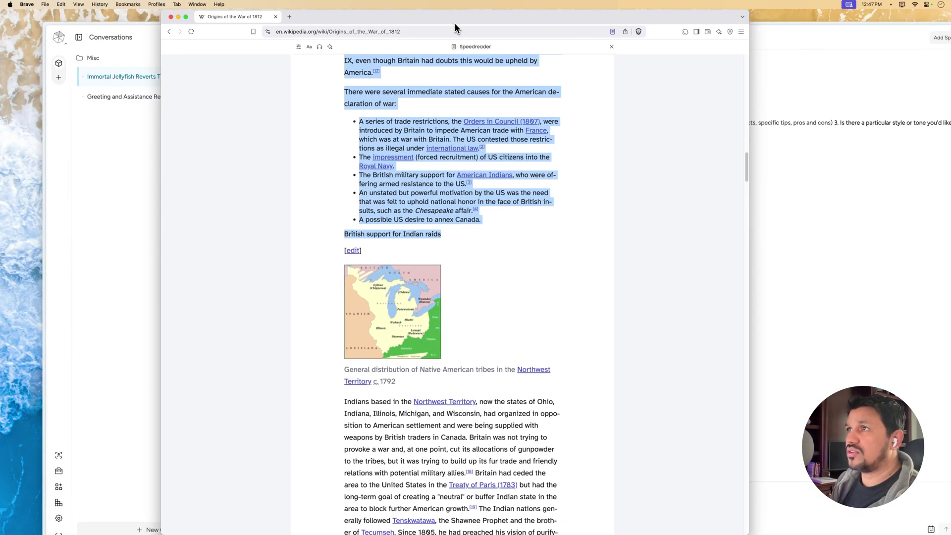
double_click(450, 31)
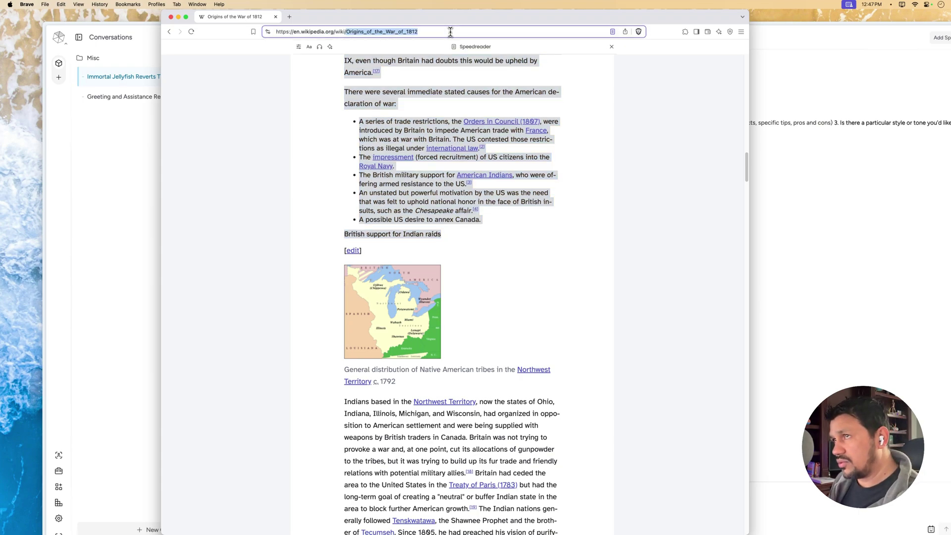
key(super+a)
key(super+v)
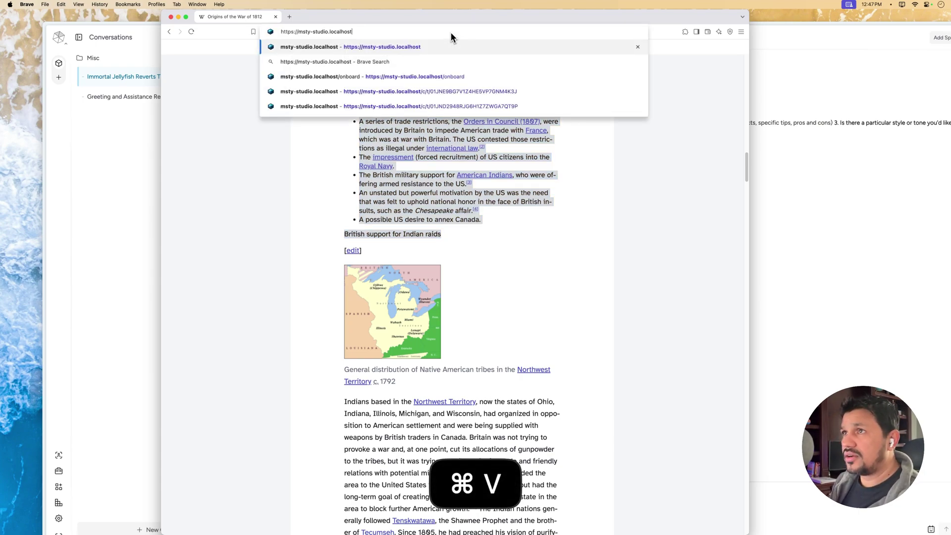
key(Return)
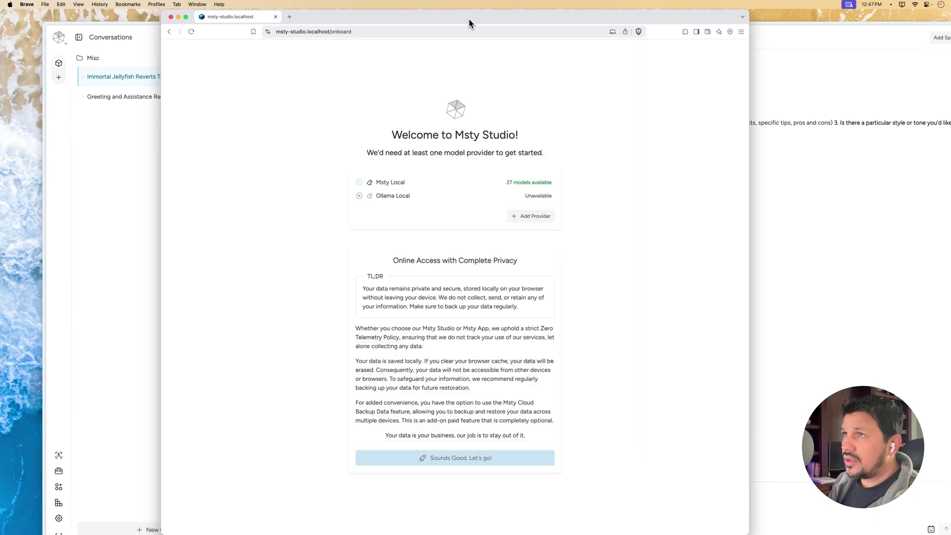
Step: Install the site as the standalone Msty app and close the leftover empty Brave window
drag(469, 24, 542, 2)
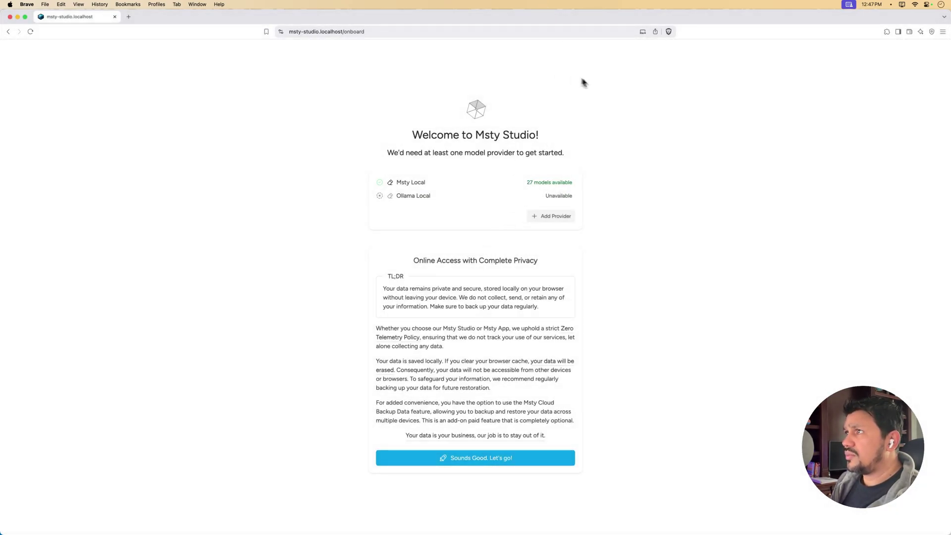
click(643, 32)
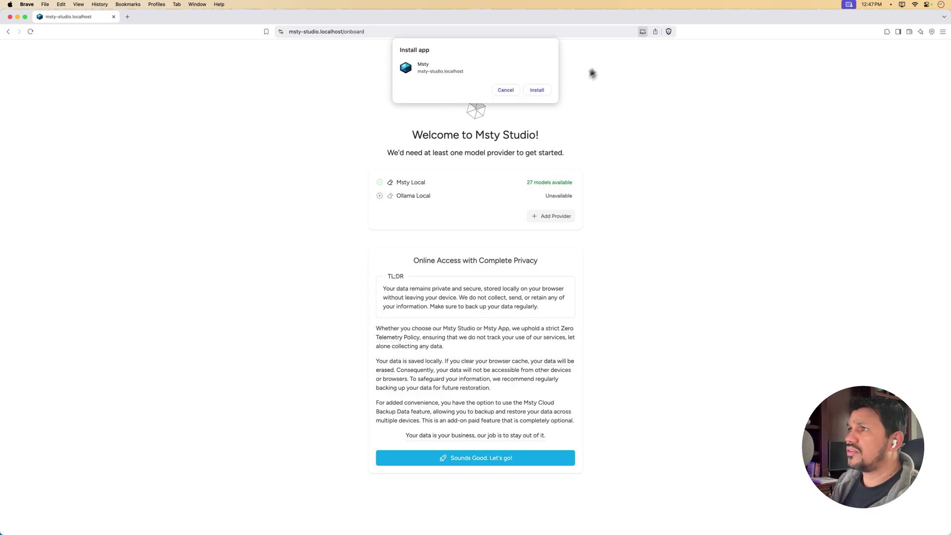
click(542, 93)
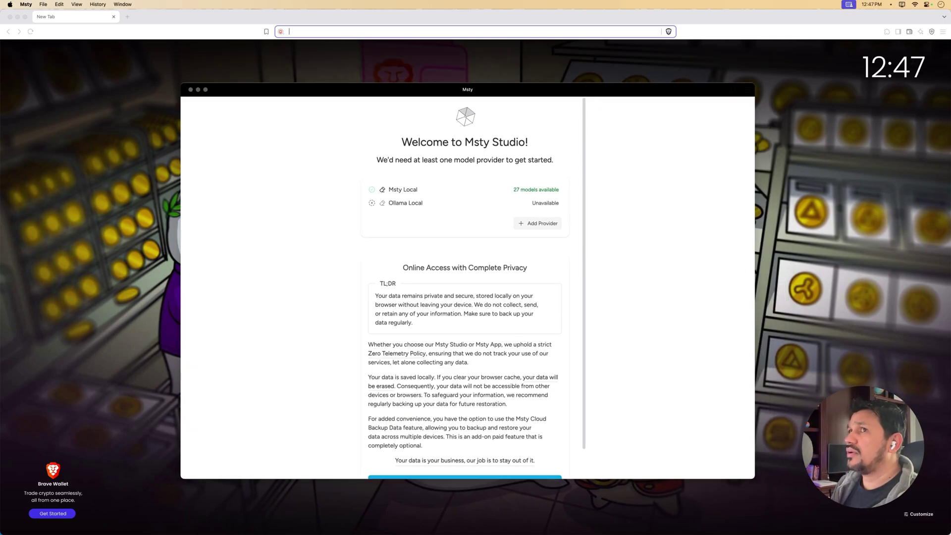
double_click(603, 22)
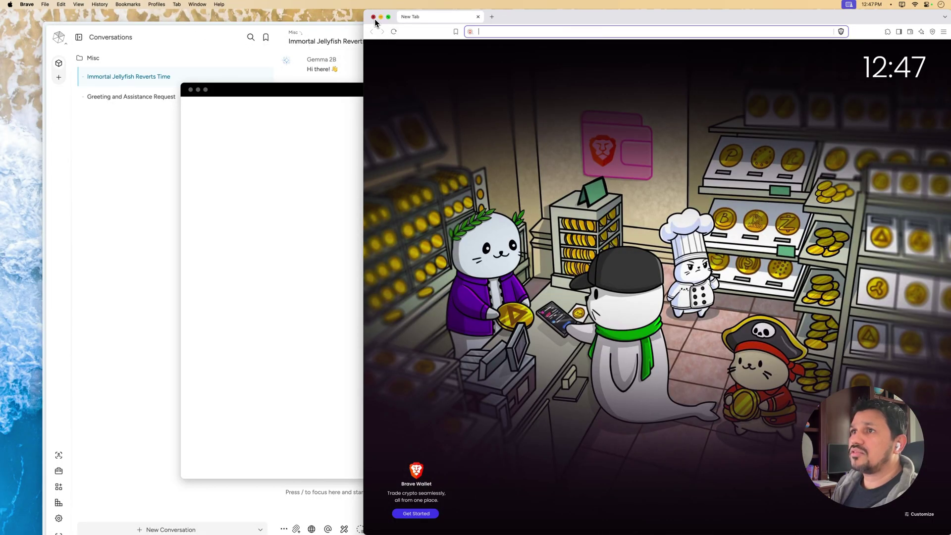
click(380, 17)
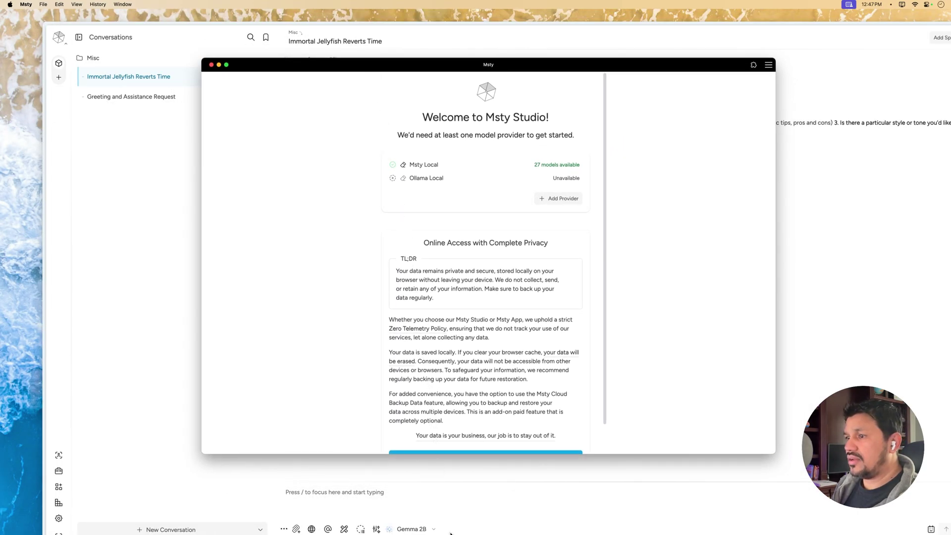
Step: Bring the installed Msty app to the front and enlarge its window to fit the whole welcome page
mouse_move(446, 531)
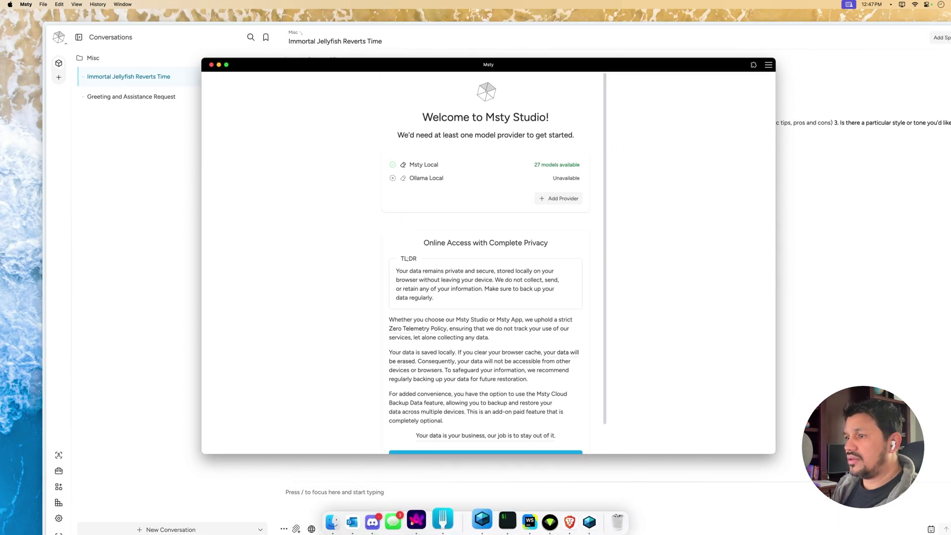
click(576, 524)
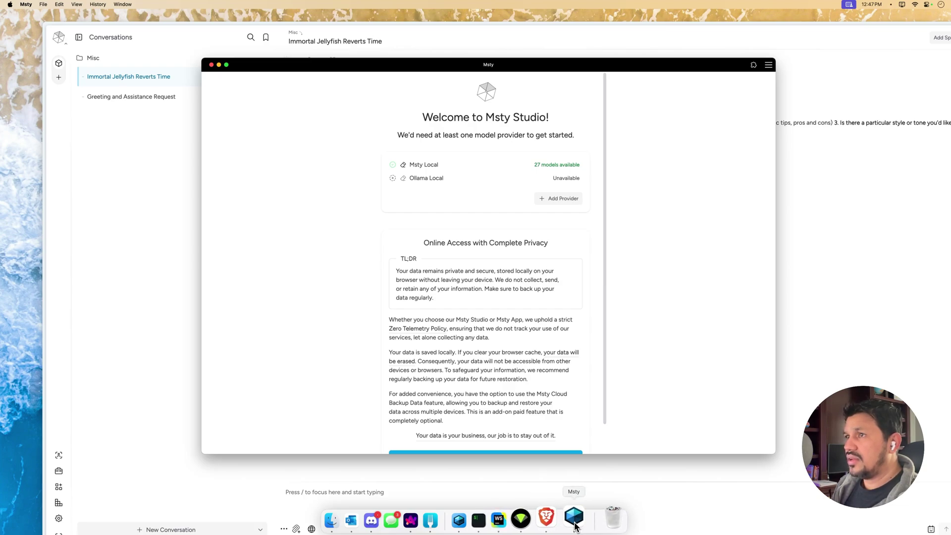
drag(284, 72, 291, 57)
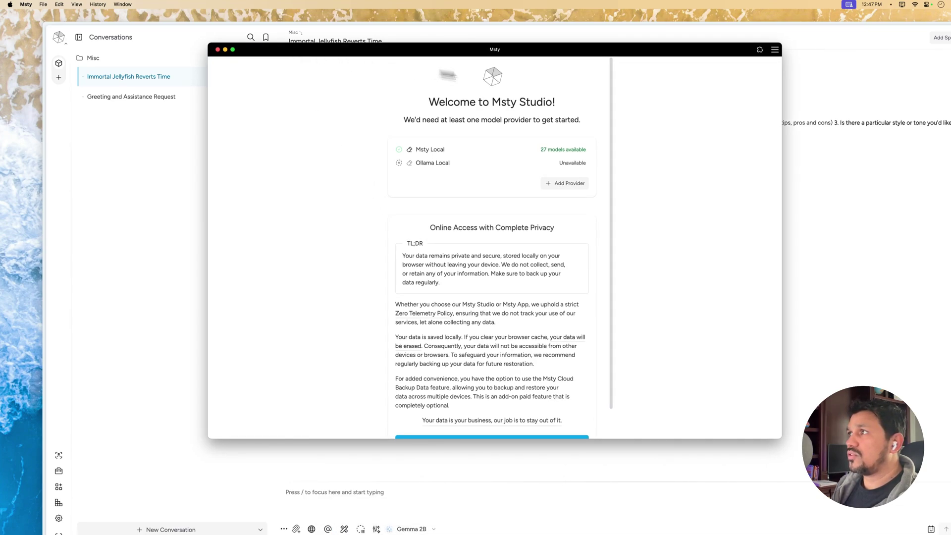
scroll(685, 325, down, 2)
drag(782, 436, 843, 527)
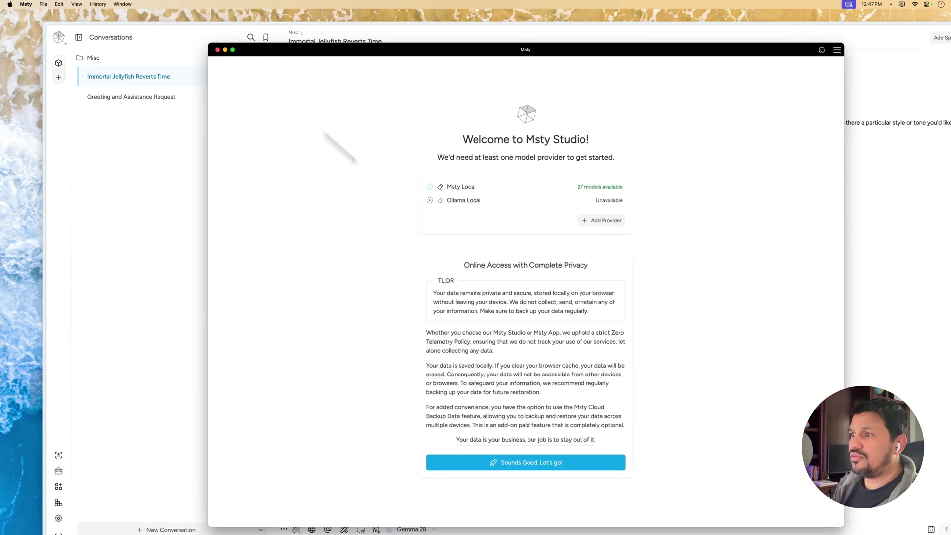
Step: Keep the Msty app in the Dock and relaunch it from there after closing its window
right_click(574, 517)
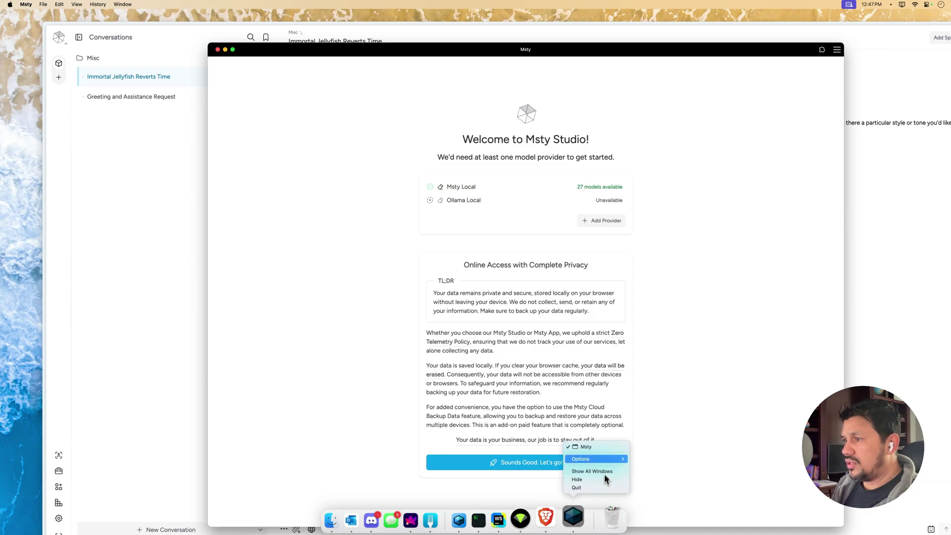
mouse_move(594, 458)
click(656, 459)
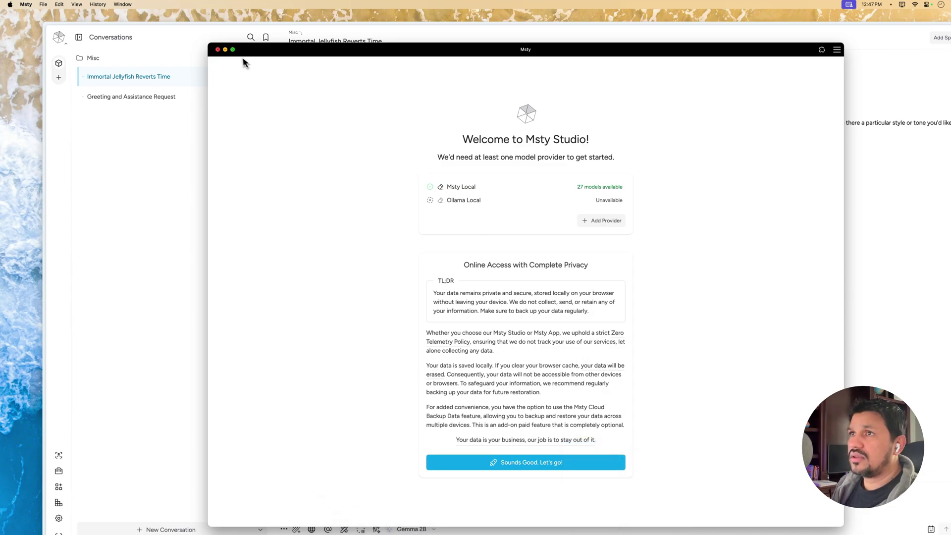
click(217, 50)
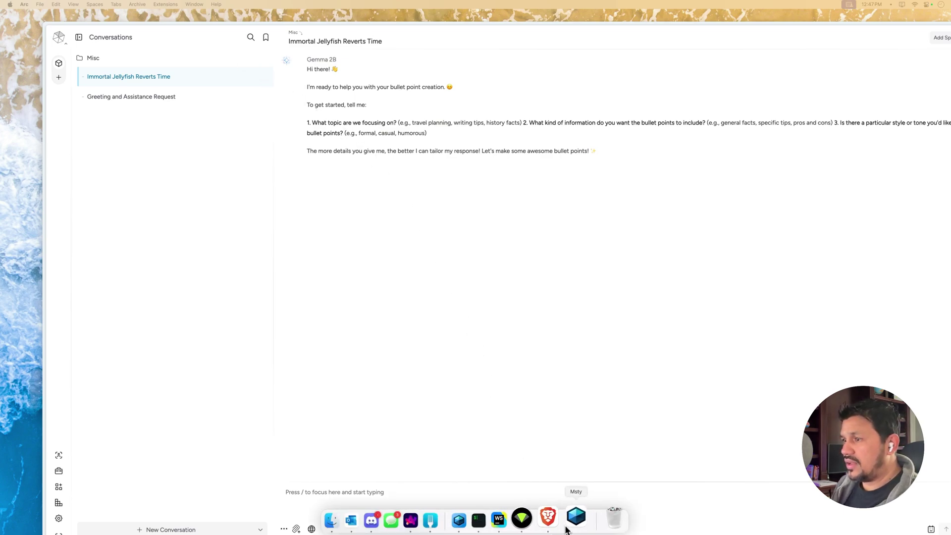
click(567, 527)
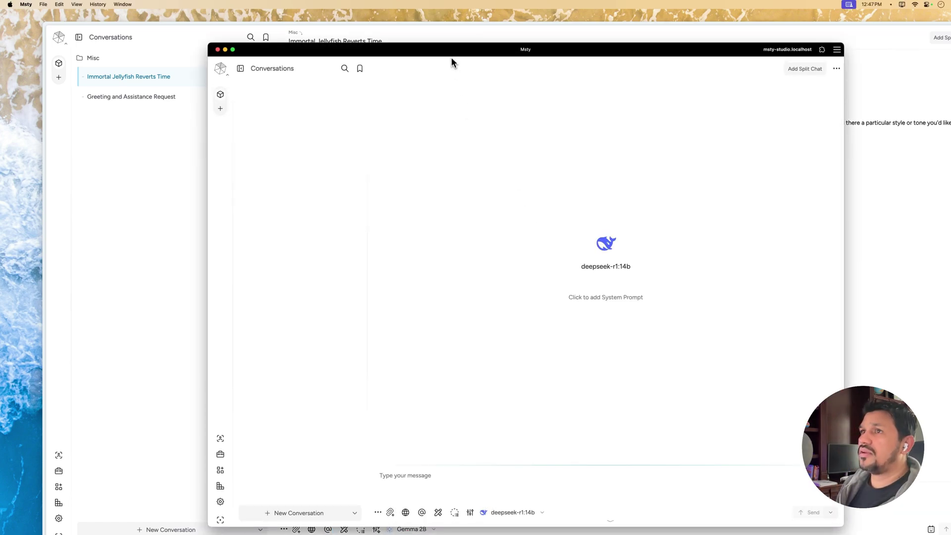
drag(452, 62, 491, 76)
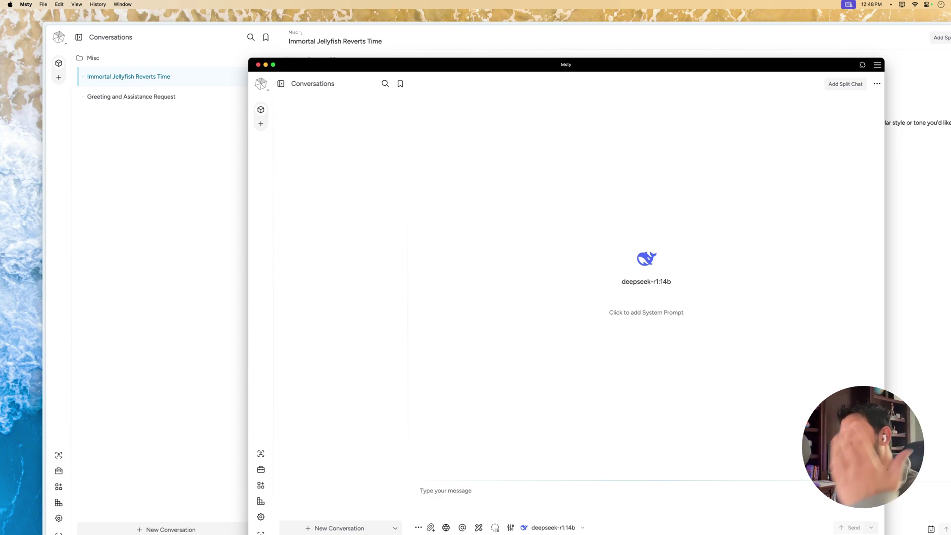
drag(306, 66, 354, 64)
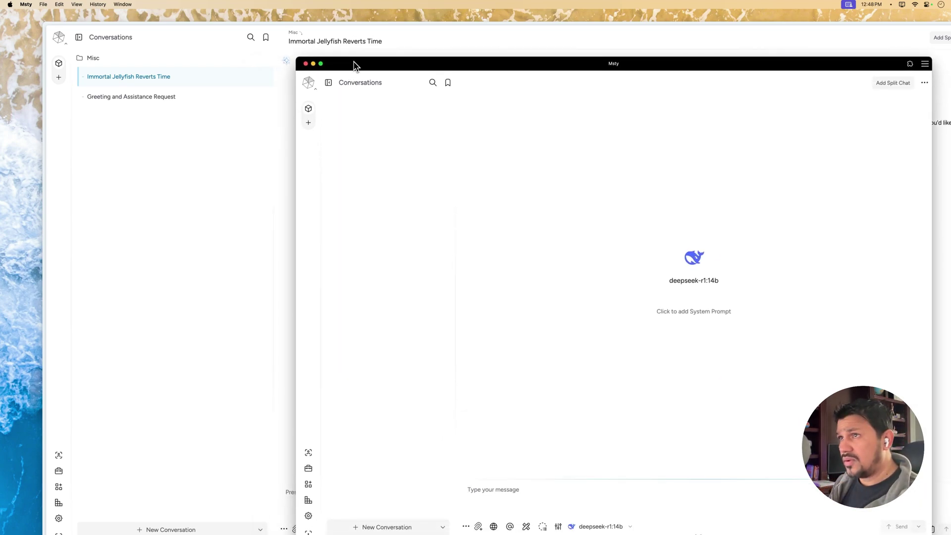
drag(354, 64, 316, 55)
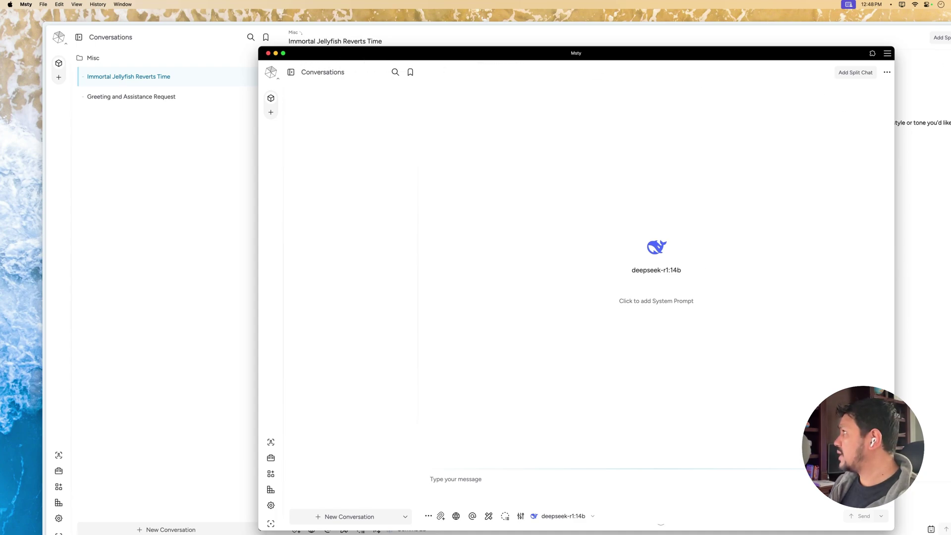
Step: Examine the installed Msty app in Finder's Brave Browser Apps folder and return to the Msty window
drag(950, 94, 608, 117)
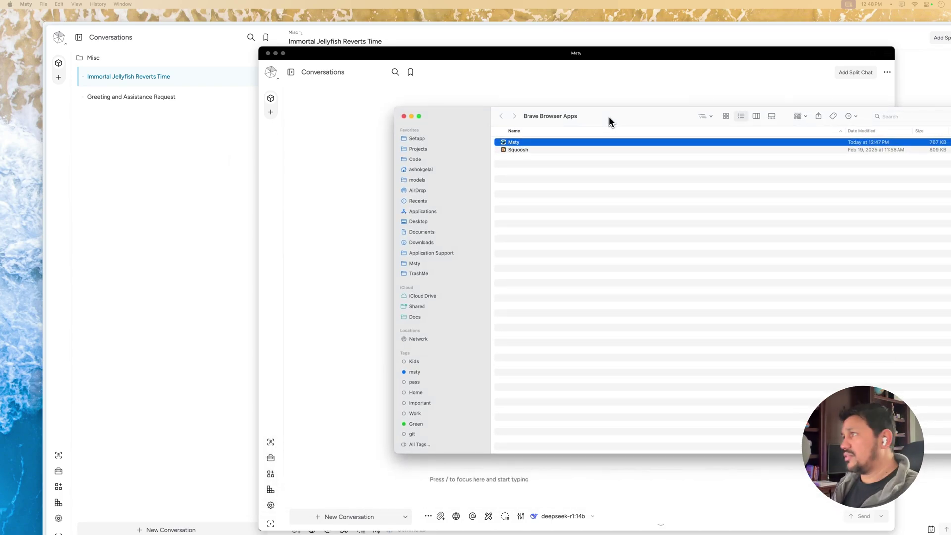
key(cmd+Tab)
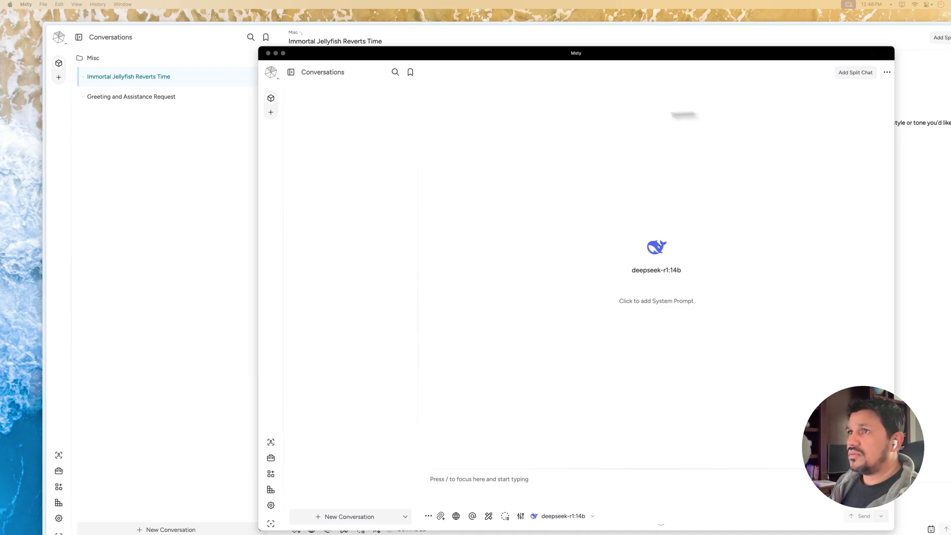
click(339, 99)
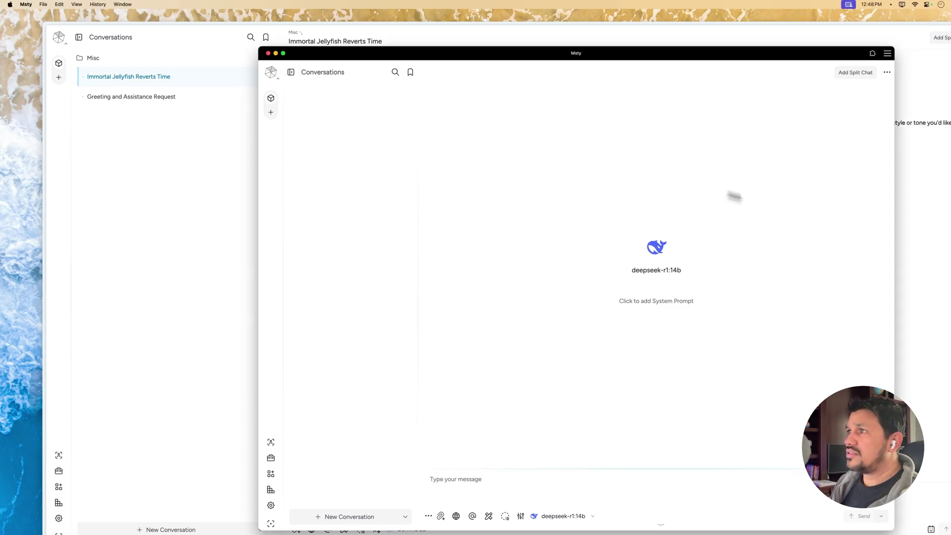
click(820, 213)
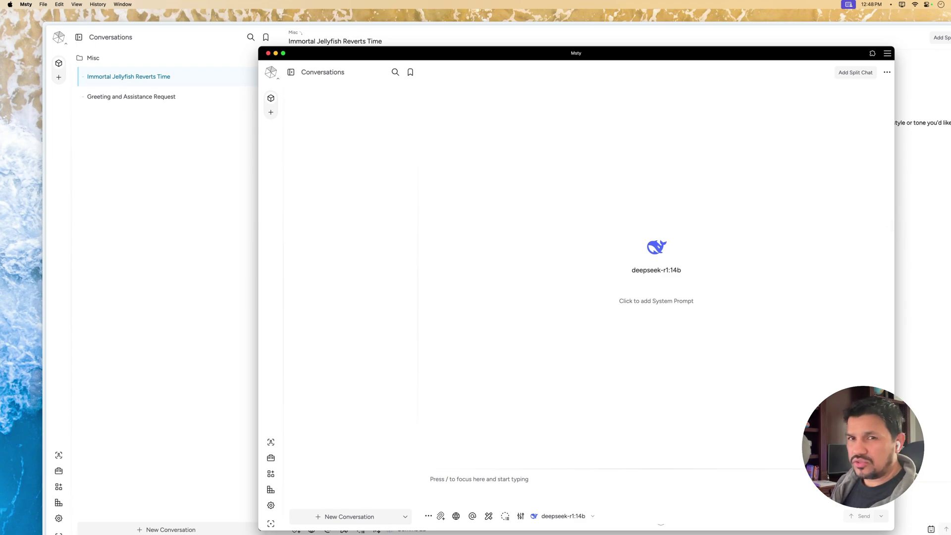
Step: Narrow the Msty window to a compact, phone-like width and widen it again slightly
drag(893, 224, 480, 254)
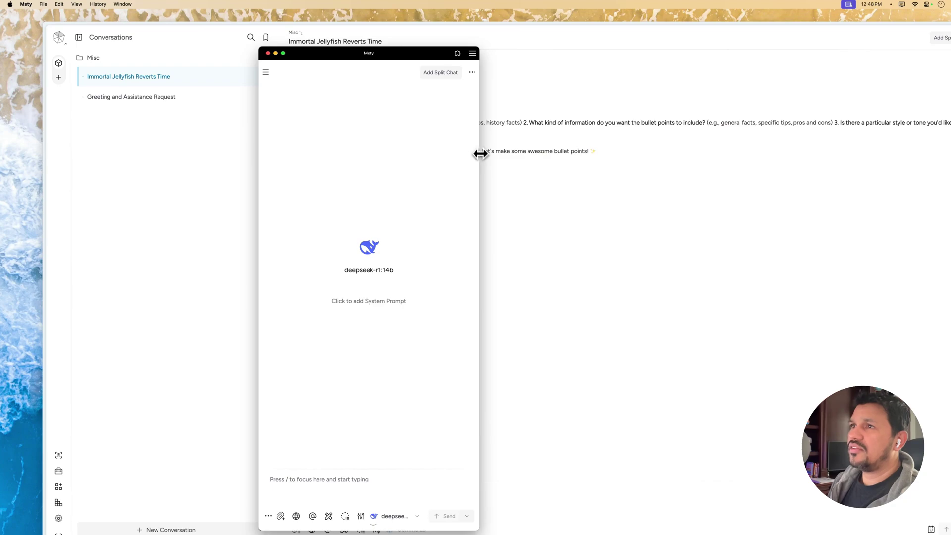
drag(478, 151, 573, 161)
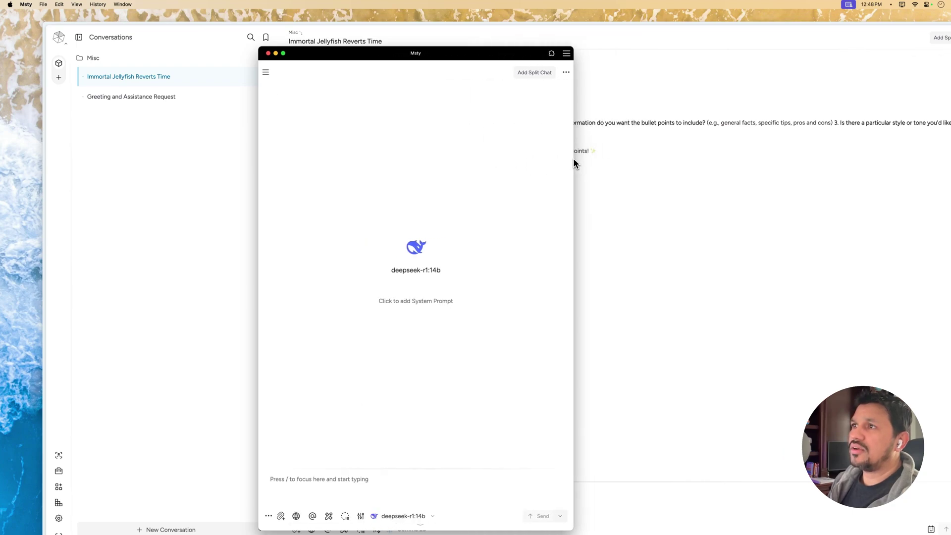
Step: Close the standalone Msty window and enlarge the Arc window behind it to fill the screen
click(268, 53)
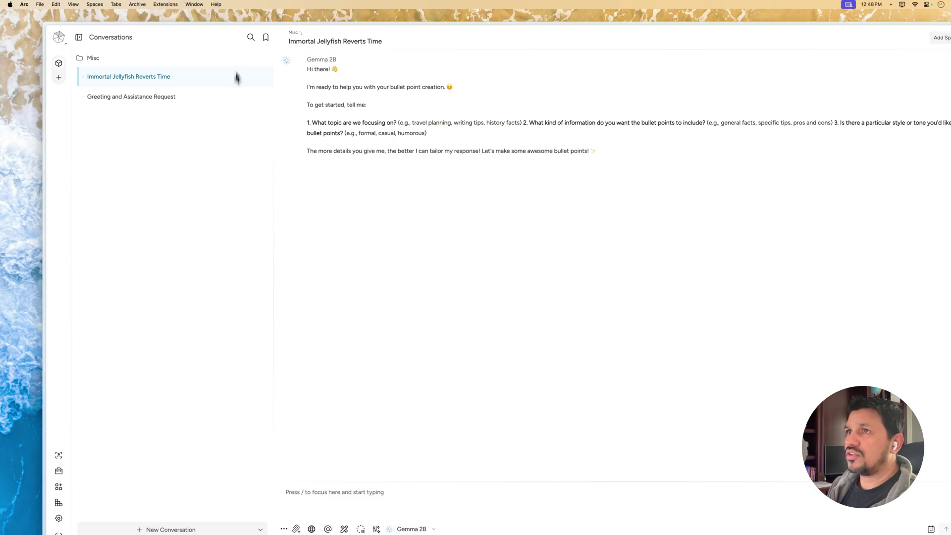
drag(208, 39, 188, 6)
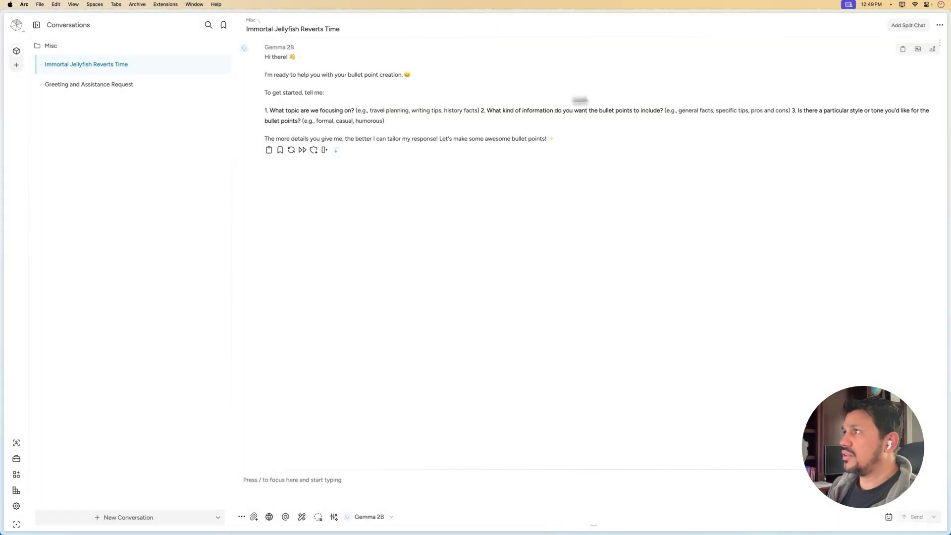
Step: Add two split chats to the Immortal Jellyfish conversation and set their models to Mistral Nemo and llama3:latest
click(904, 31)
click(903, 31)
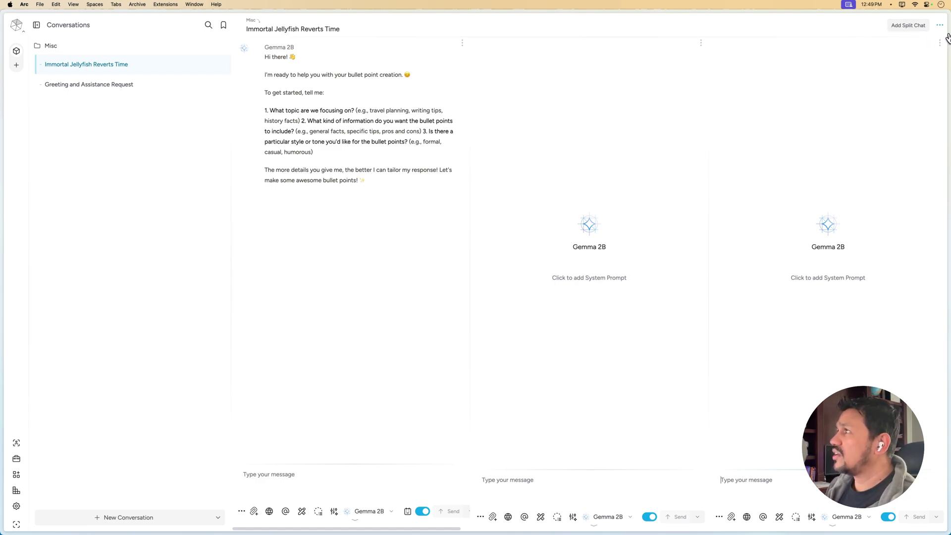
click(607, 517)
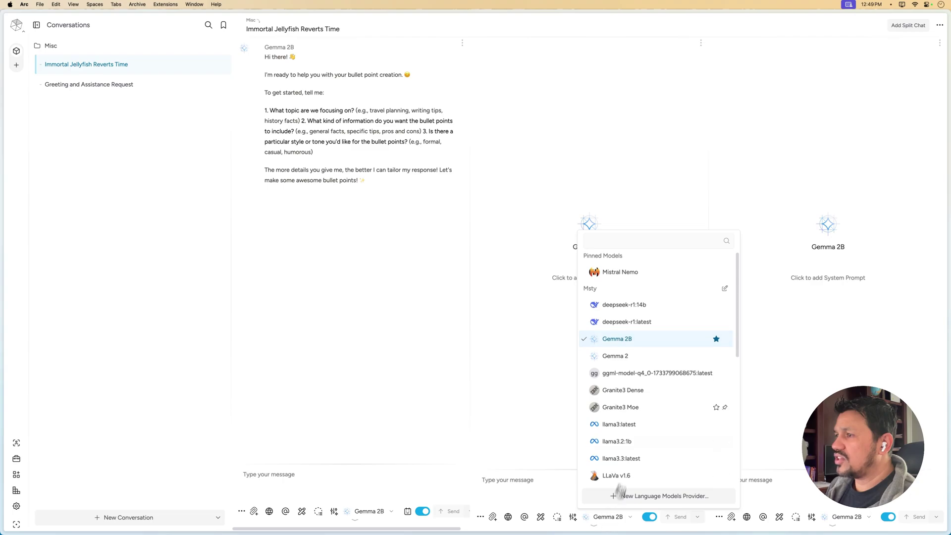
click(625, 272)
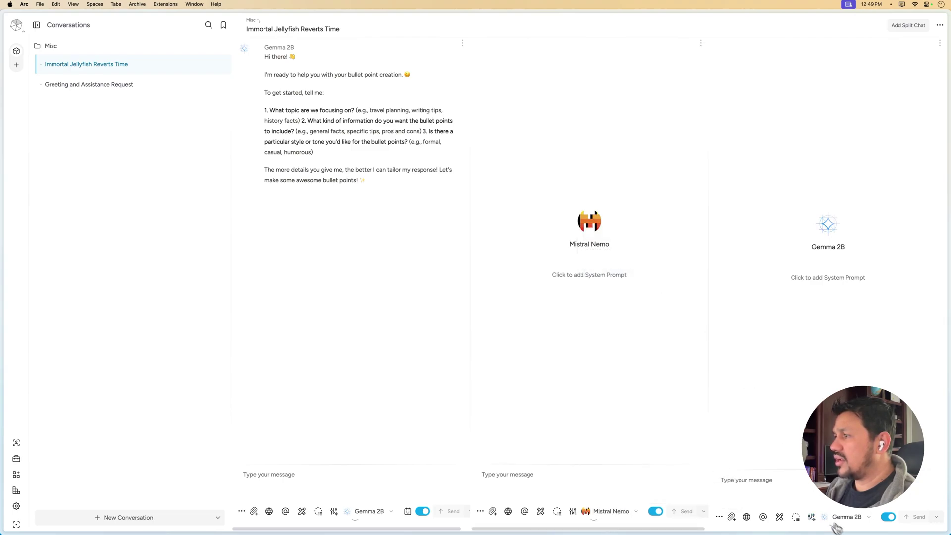
click(852, 514)
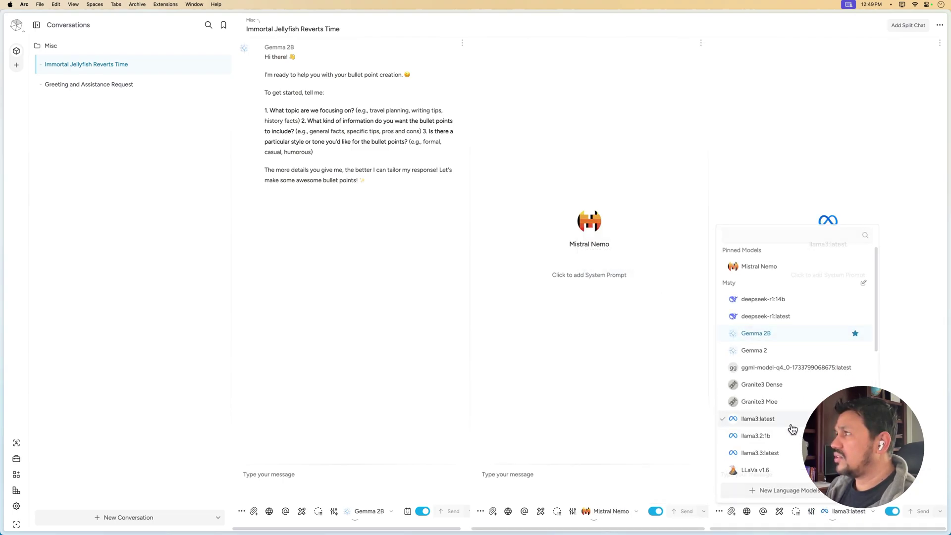
click(790, 419)
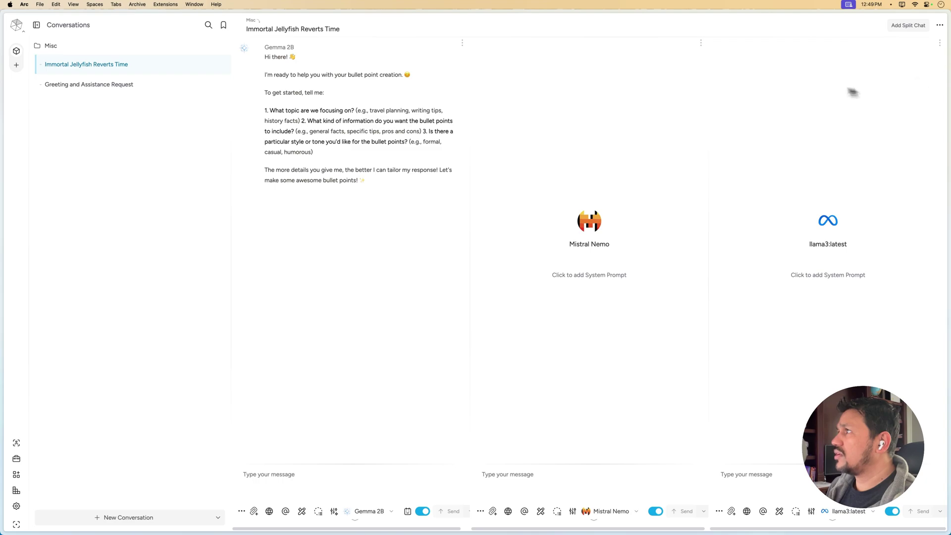
Step: Enable compact mode for the split chats and view the mistral-nemo:latest, llama3:latest and gemma2:2b chats in turn
click(939, 30)
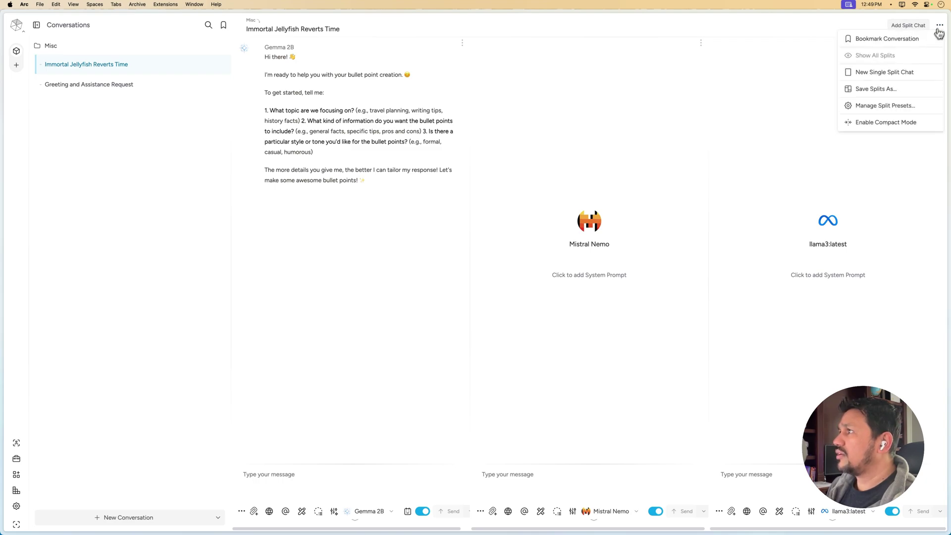
click(906, 121)
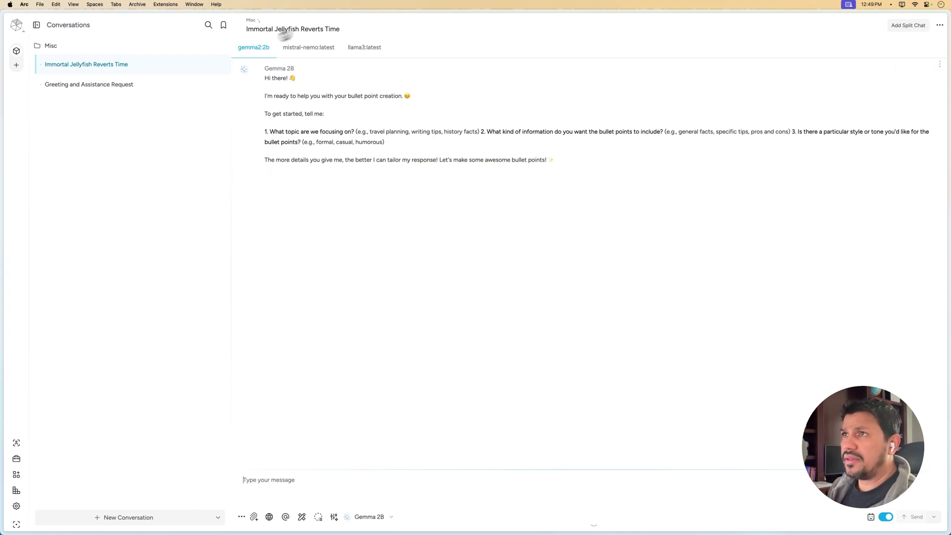
click(317, 47)
click(362, 47)
click(254, 47)
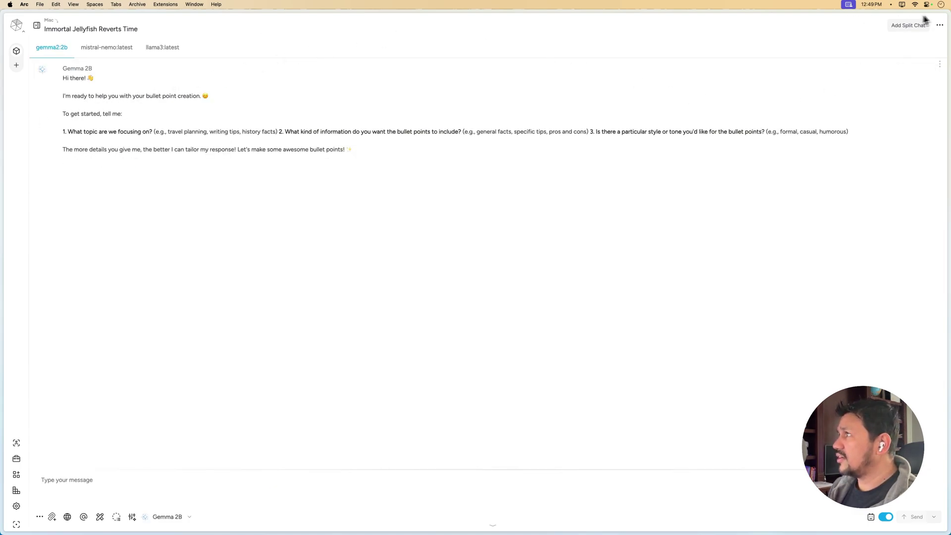
Step: Narrow the Arc window to a phone-like width and switch between its compact split chats, ending on llama3:latest
drag(949, 16, 429, 4)
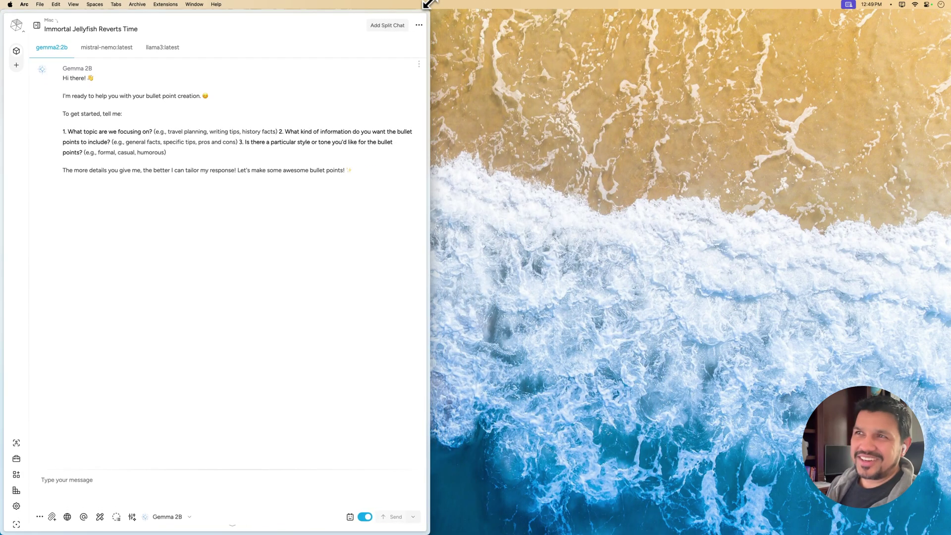
drag(291, 19, 515, 22)
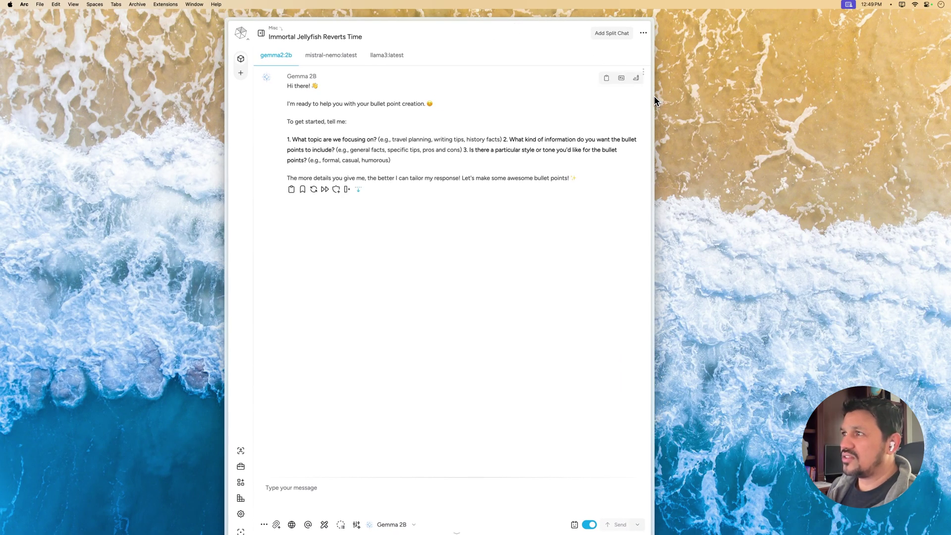
drag(653, 97, 505, 137)
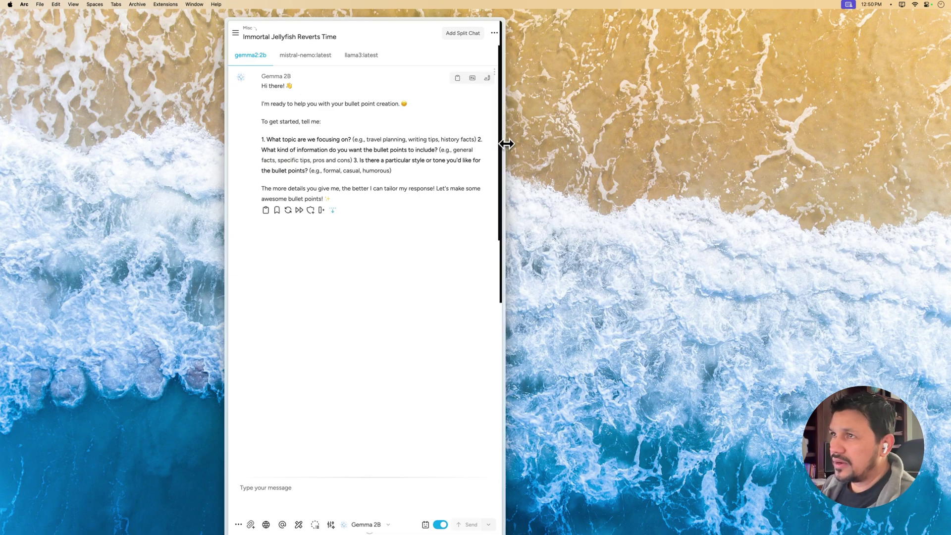
drag(505, 142, 424, 132)
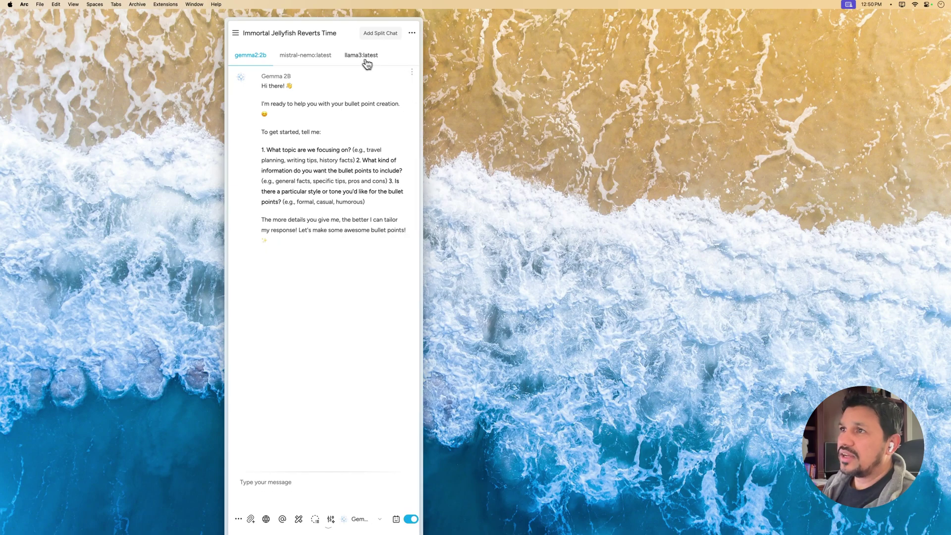
click(303, 58)
click(261, 59)
click(366, 56)
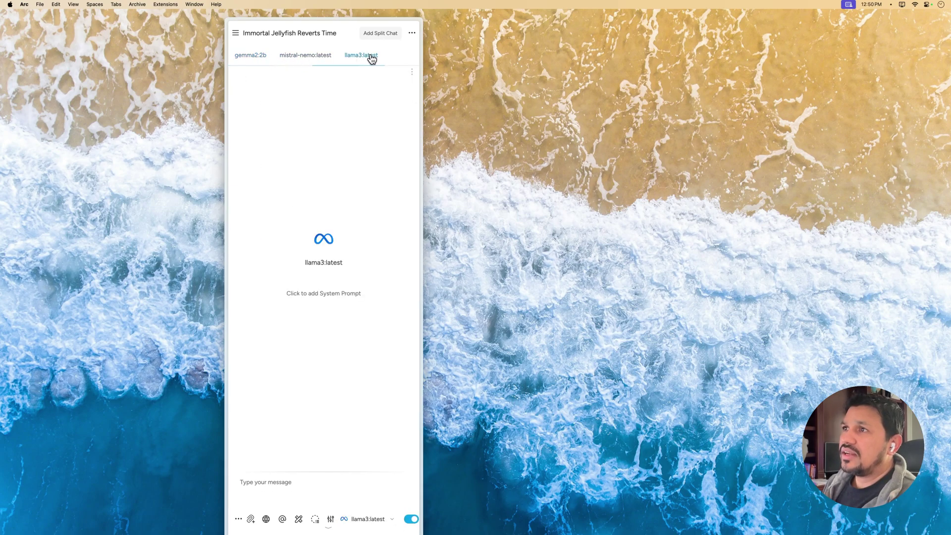
Step: Enlarge the Arc window to fill the screen again and disable compact mode
drag(421, 77, 793, 105)
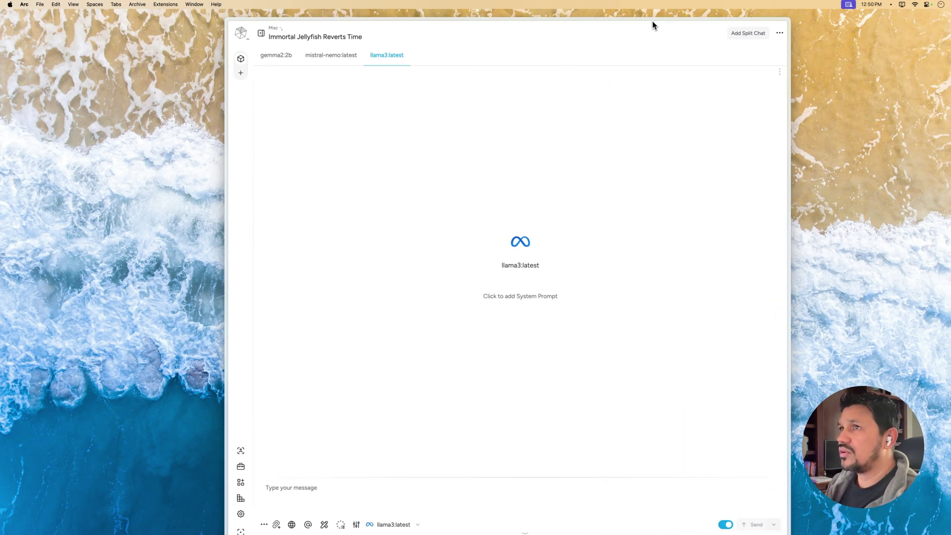
drag(651, 22, 637, 2)
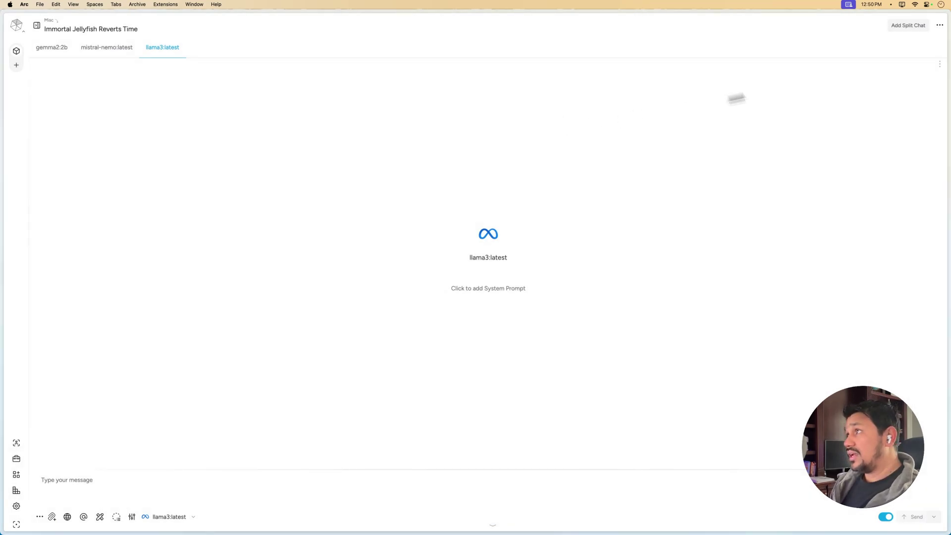
click(944, 27)
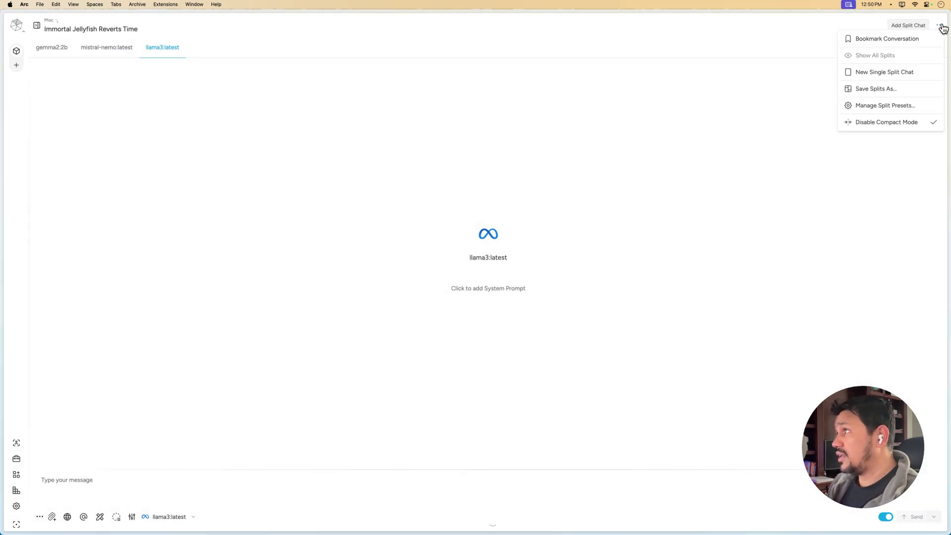
click(907, 122)
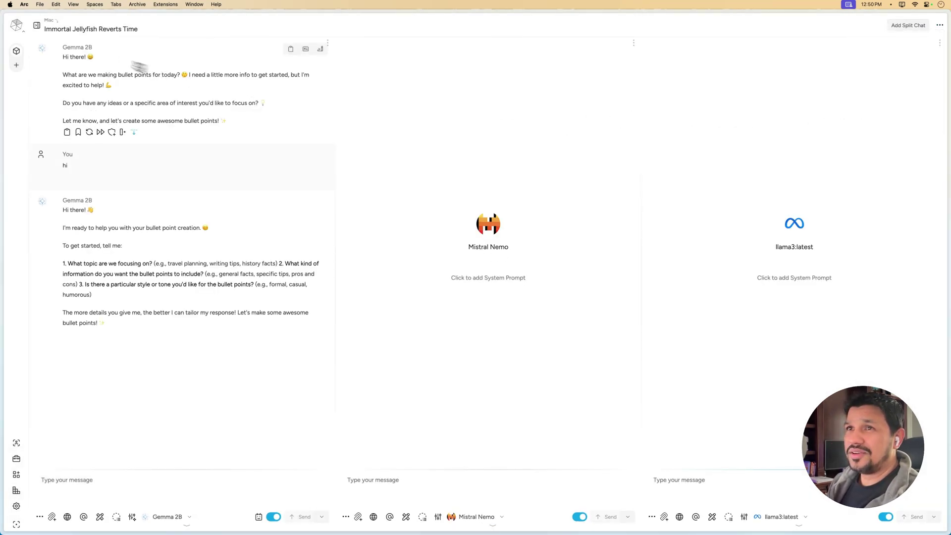
Step: Delete the Mistral Nemo and llama3:latest split chats, keeping only the Gemma 2B chat
click(634, 43)
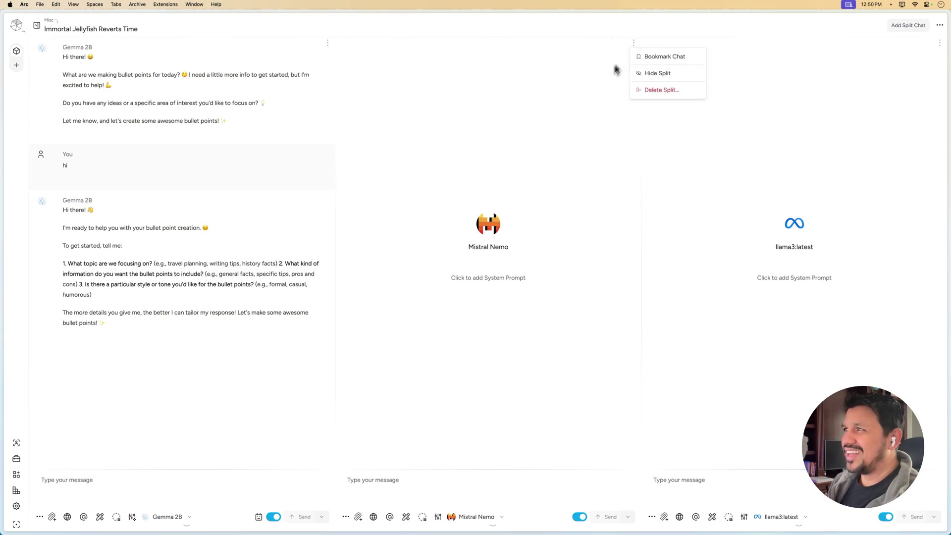
click(644, 91)
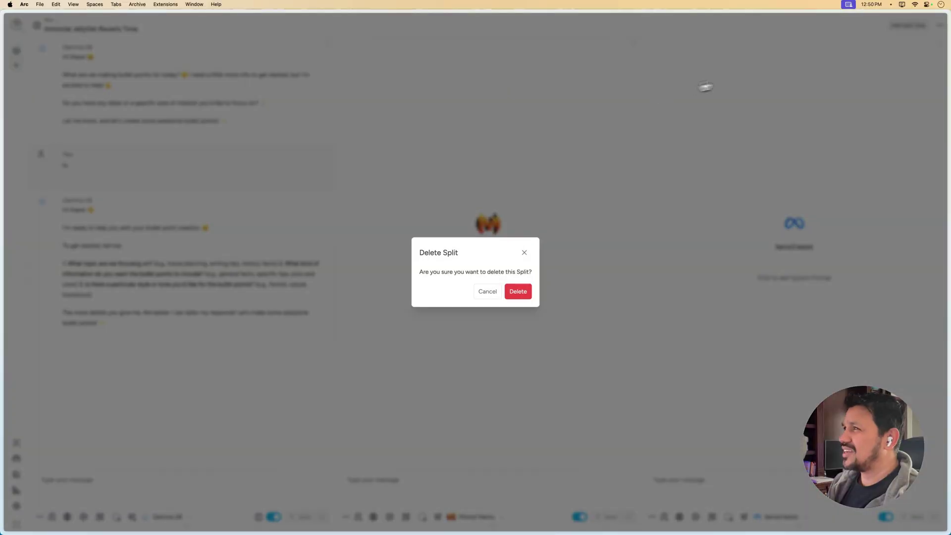
click(526, 291)
click(939, 43)
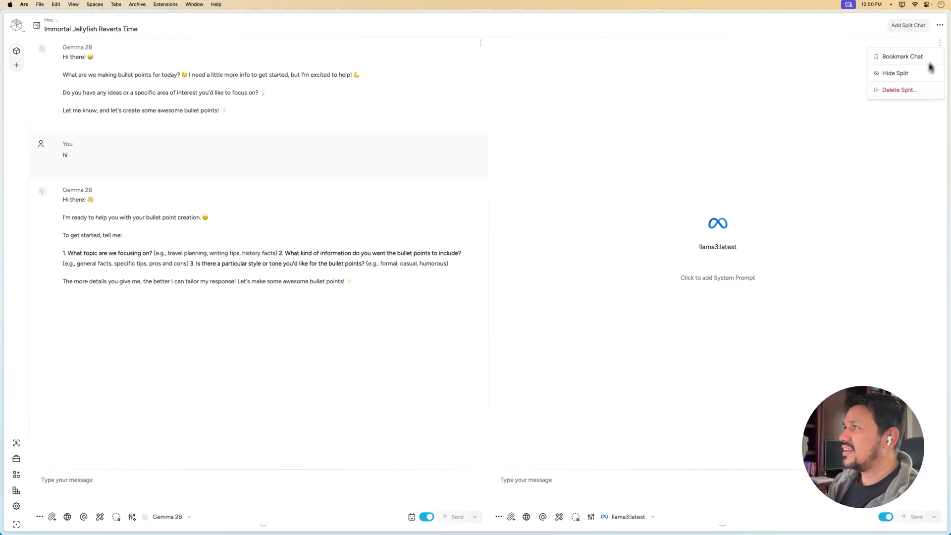
click(905, 92)
click(526, 291)
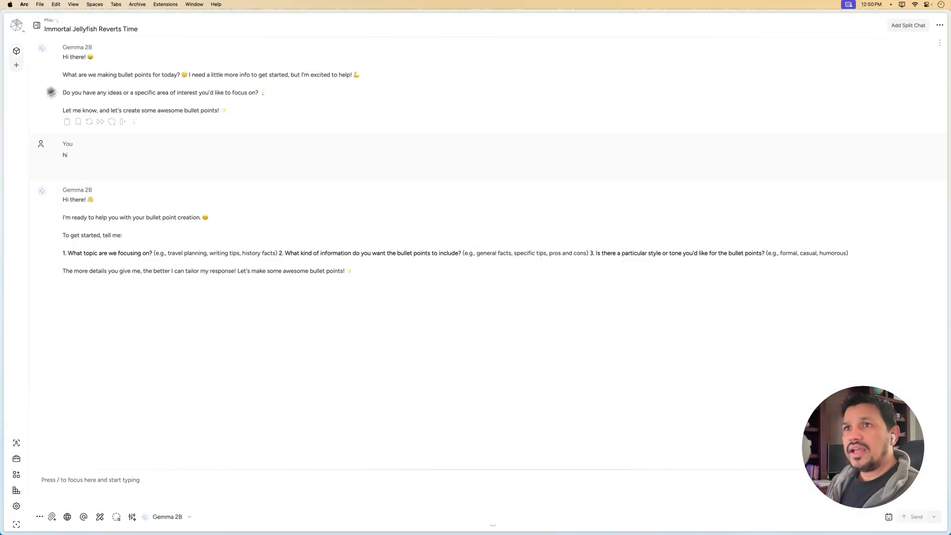
Step: Show the conversations sidebar and start a new workspace named "test"
click(12, 119)
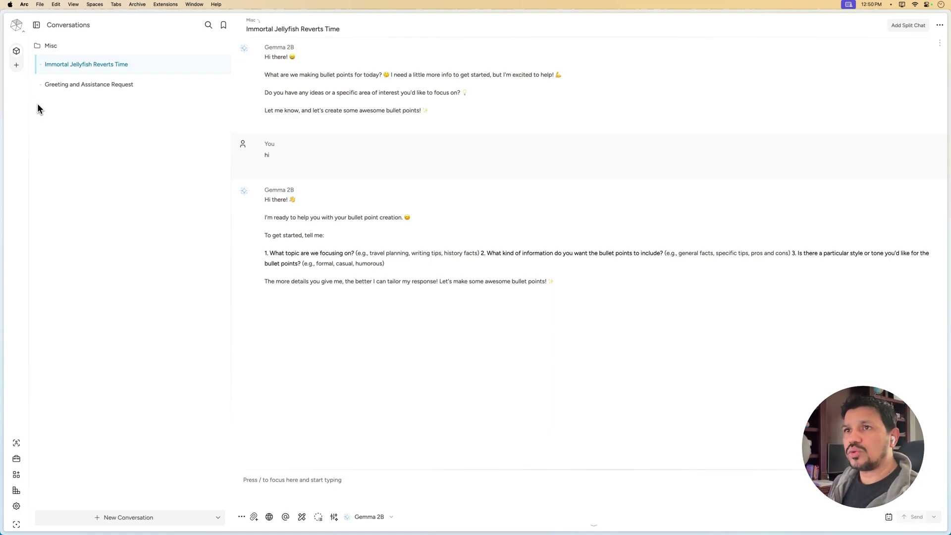
click(17, 66)
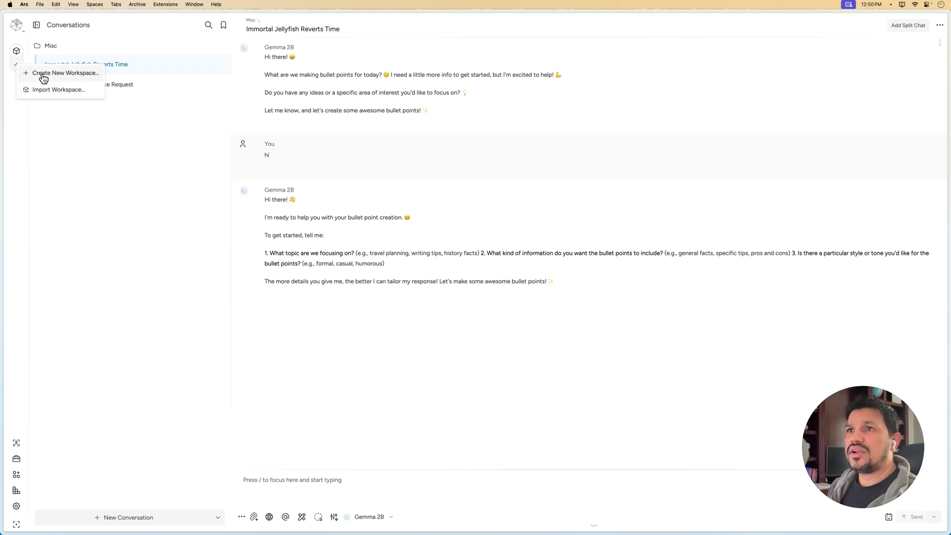
click(42, 75)
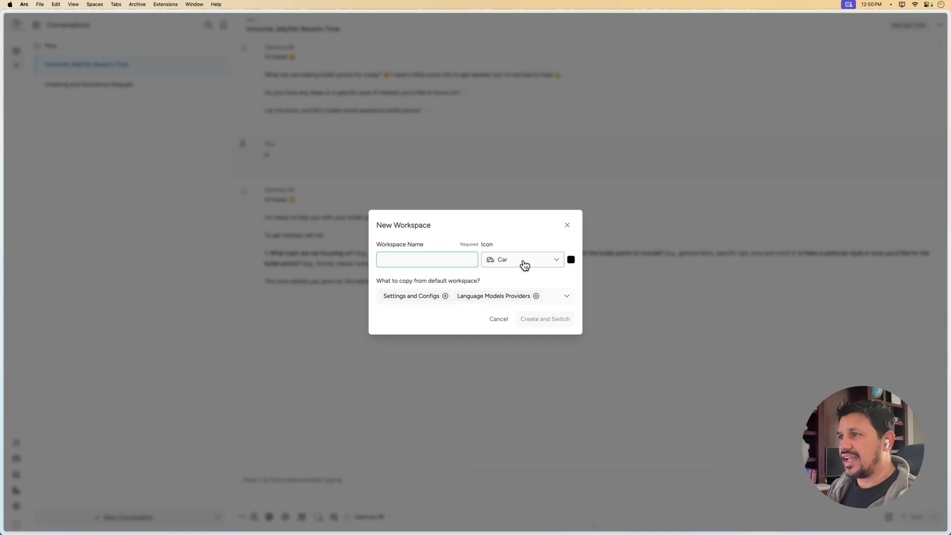
click(570, 260)
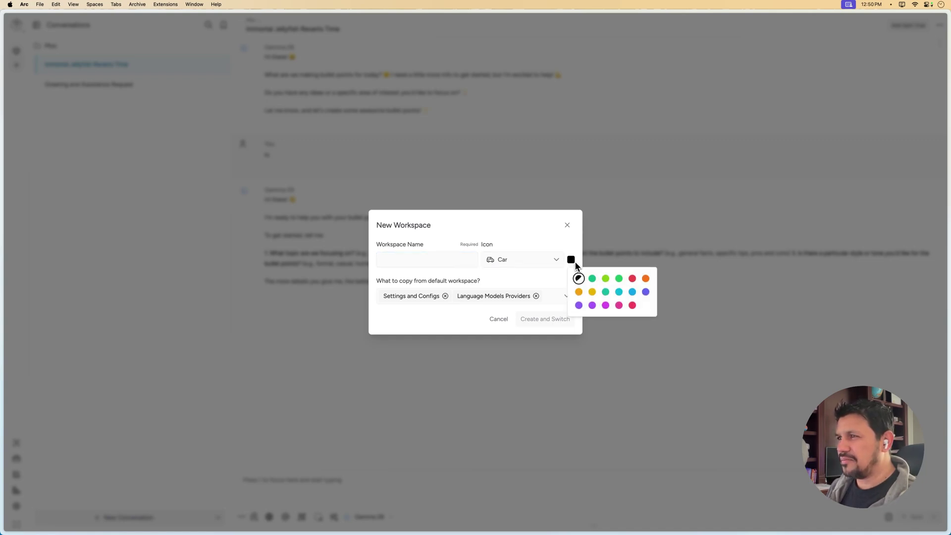
click(449, 260)
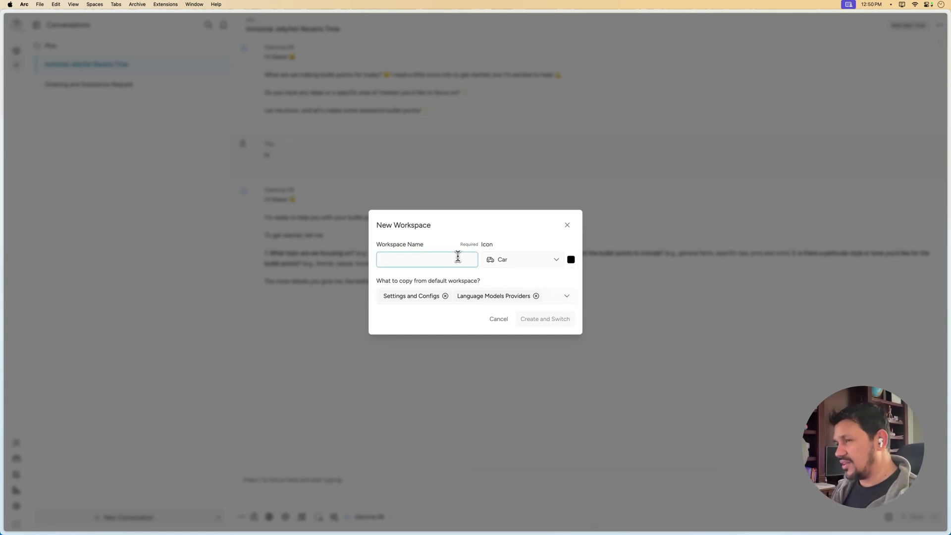
text(test)
Step: Set the new workspace's icon to Rocket and its colour to purple
click(525, 259)
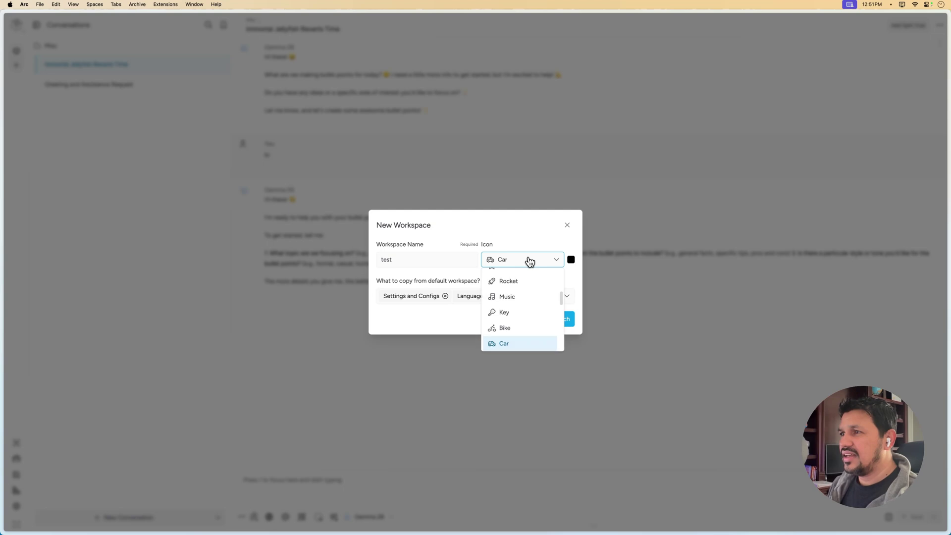
scroll(528, 278, up, 5)
click(522, 293)
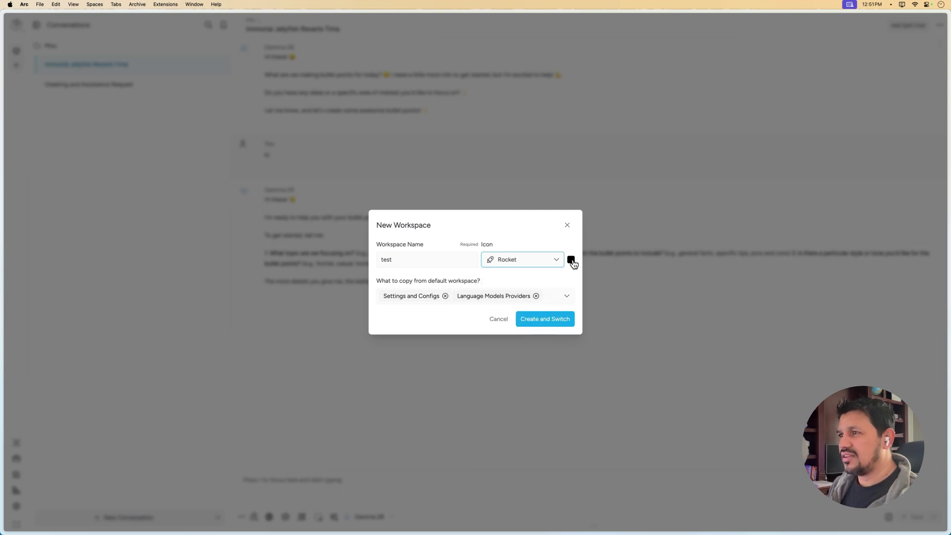
click(571, 260)
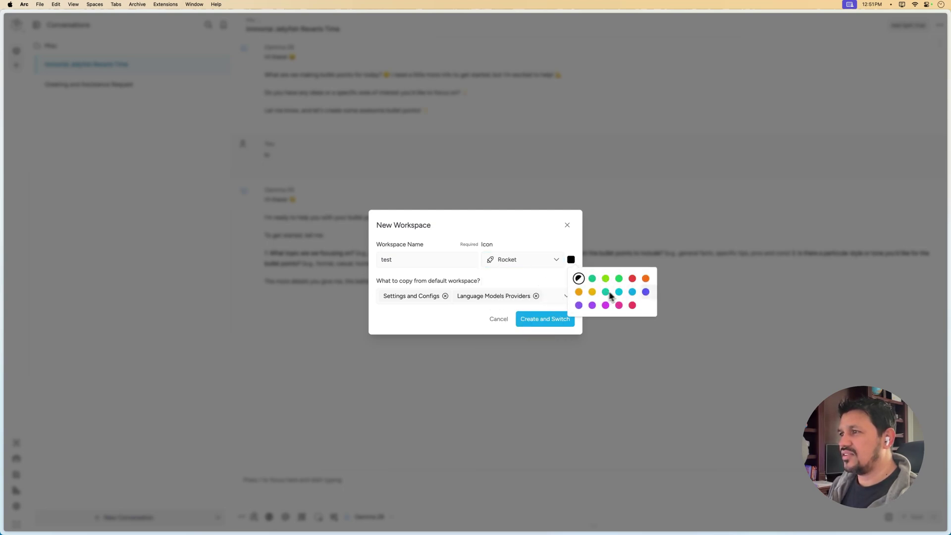
click(633, 305)
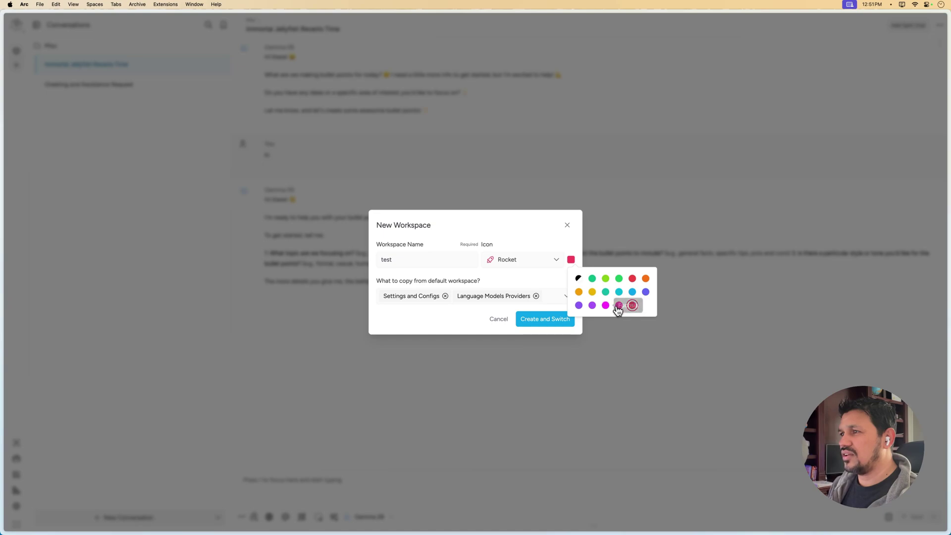
click(592, 305)
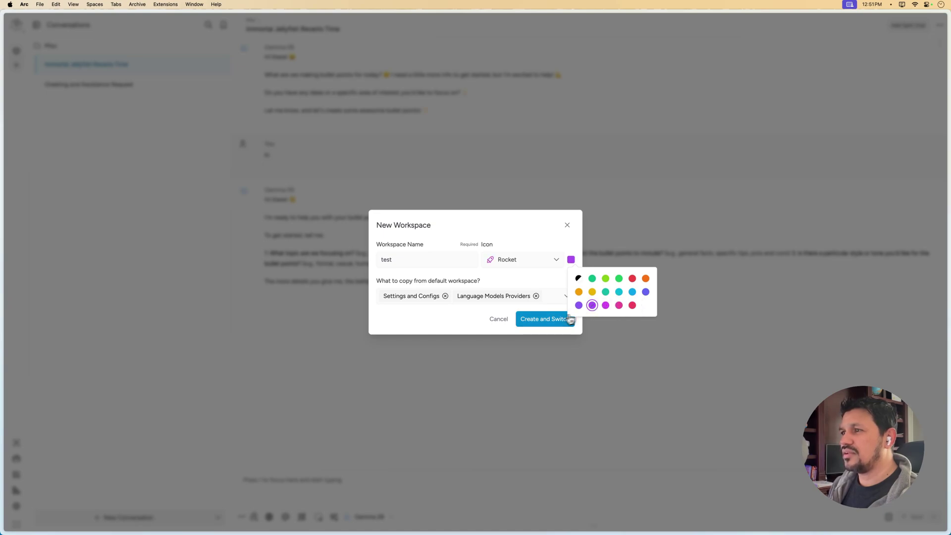
Step: Create the test workspace with the default copy options, switch to it, and return to the default workspace
click(540, 321)
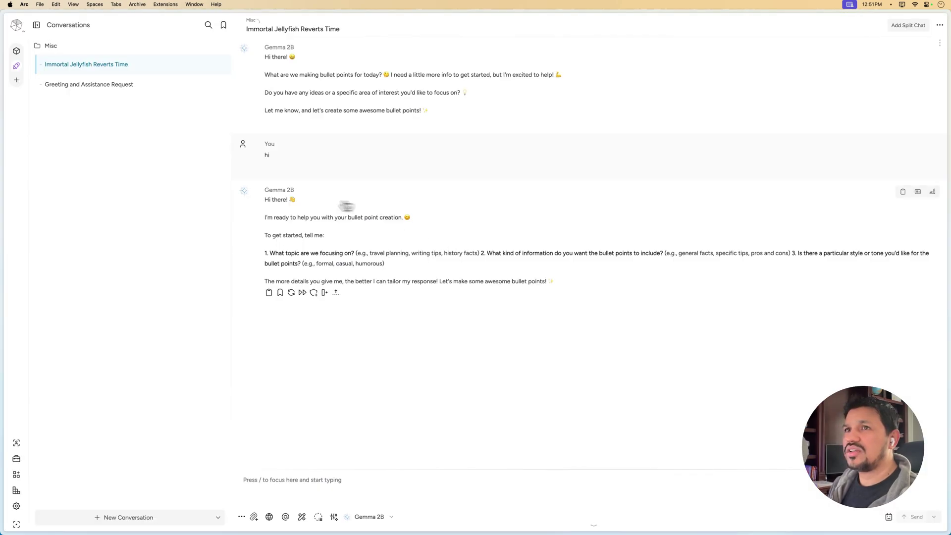
click(17, 53)
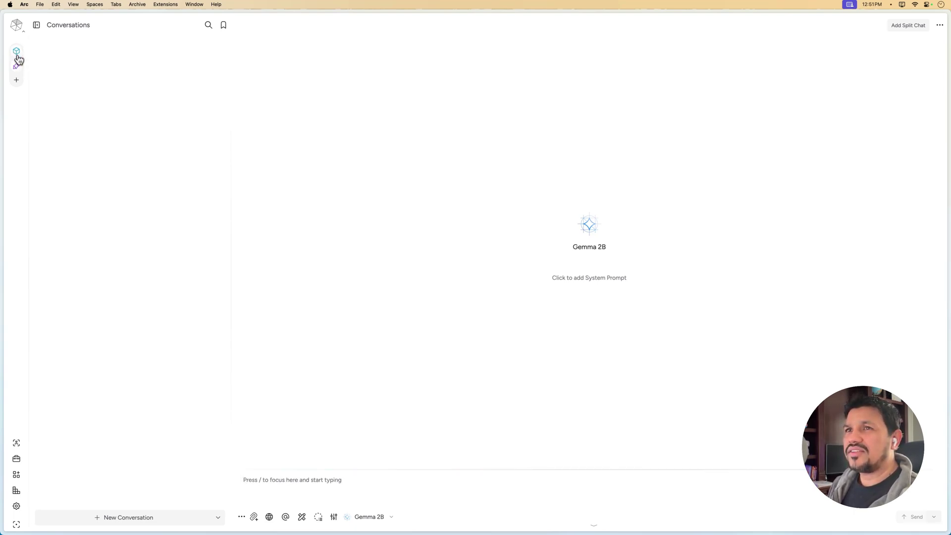
Step: Delete the test workspace, and check the options available for the default workspace
right_click(18, 70)
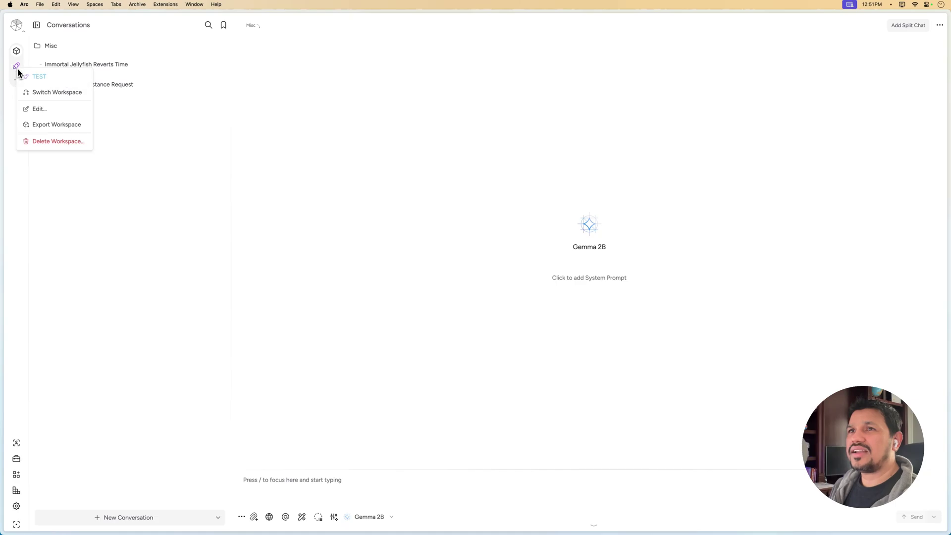
click(49, 140)
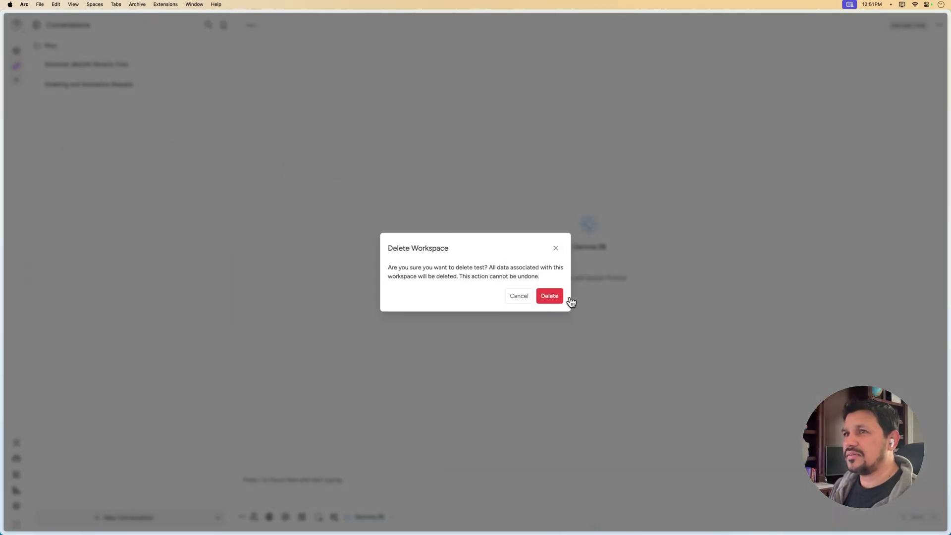
click(550, 296)
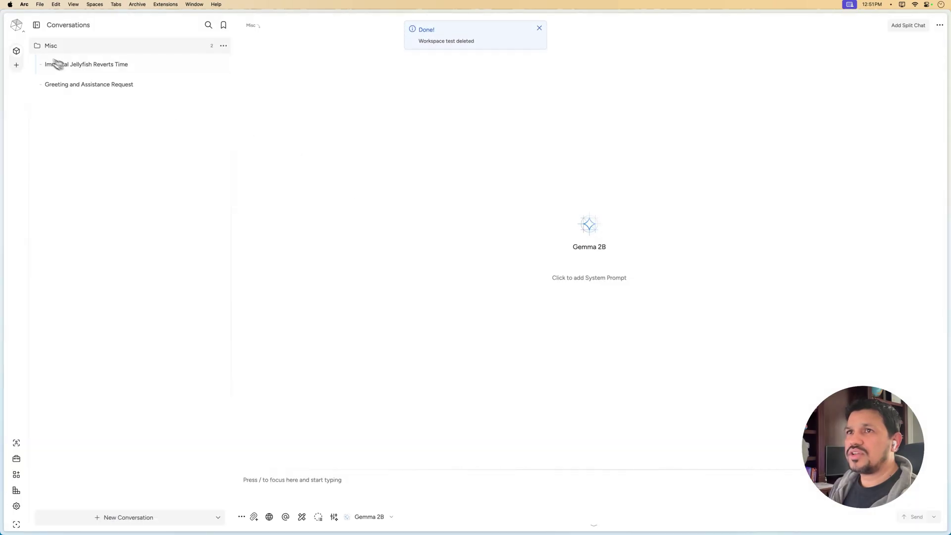
right_click(21, 49)
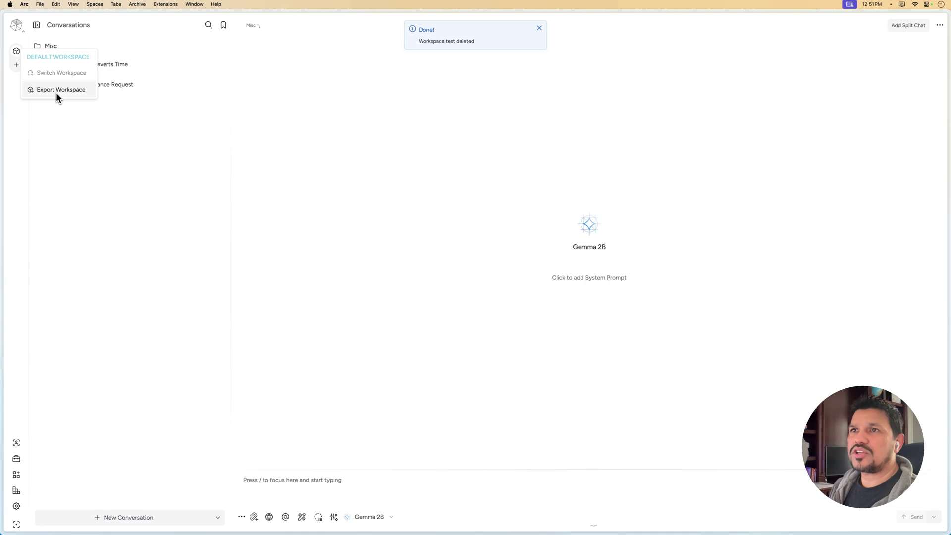
click(231, 217)
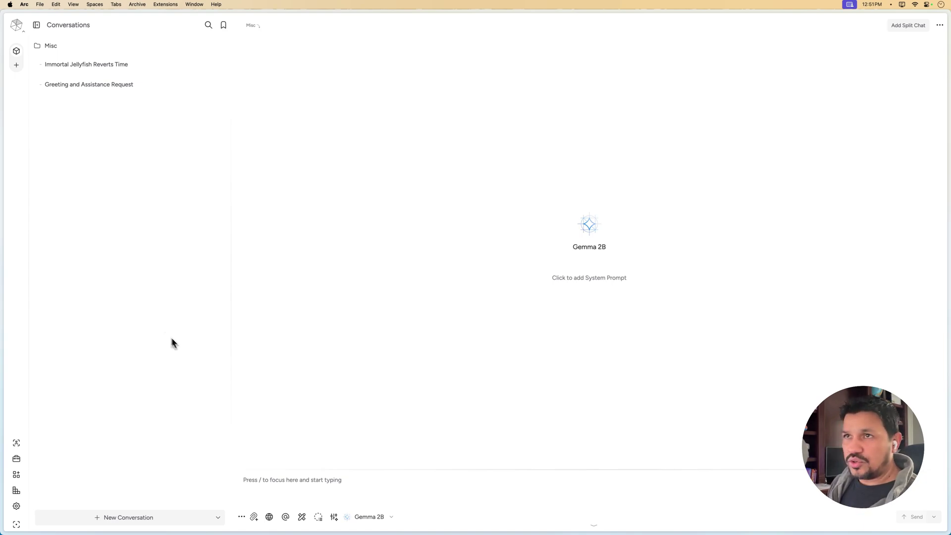
Step: Start a new project in the default workspace and name it "aaa"
click(219, 518)
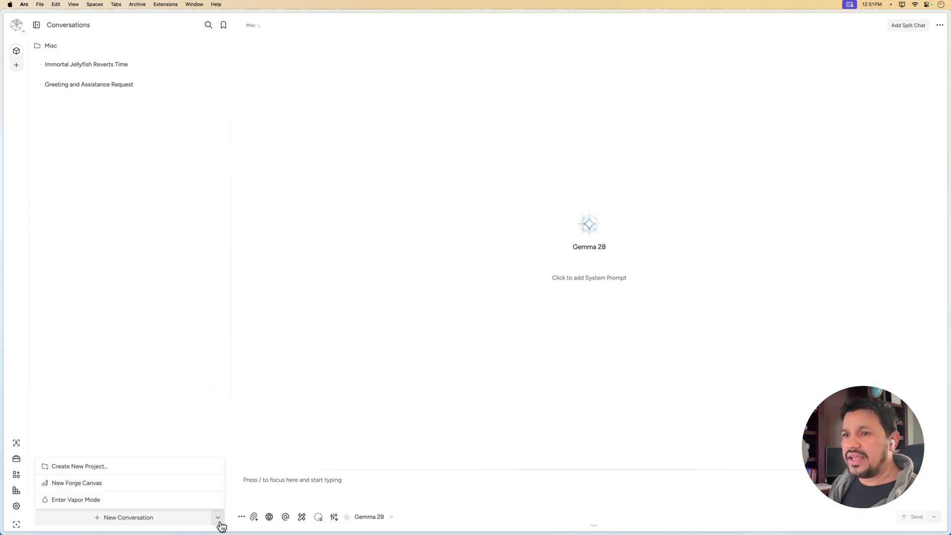
click(139, 474)
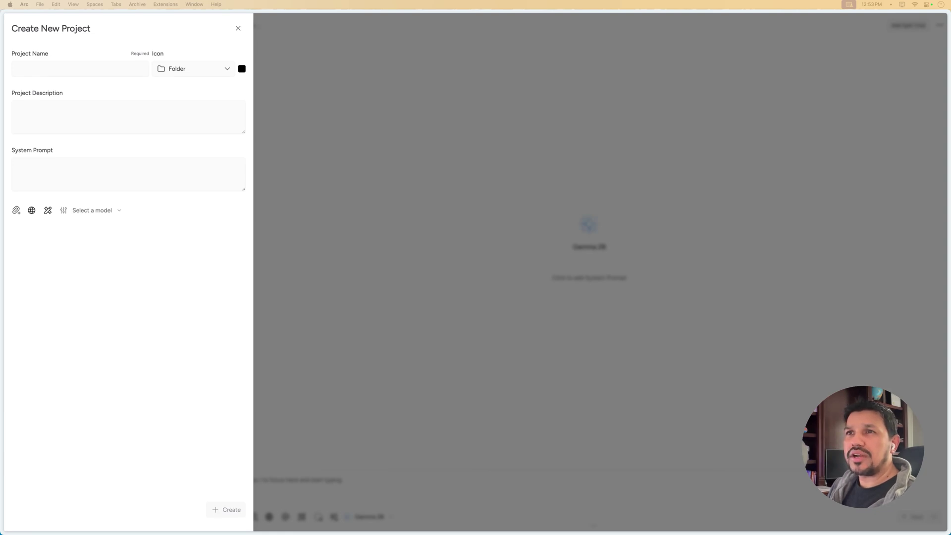
click(60, 71)
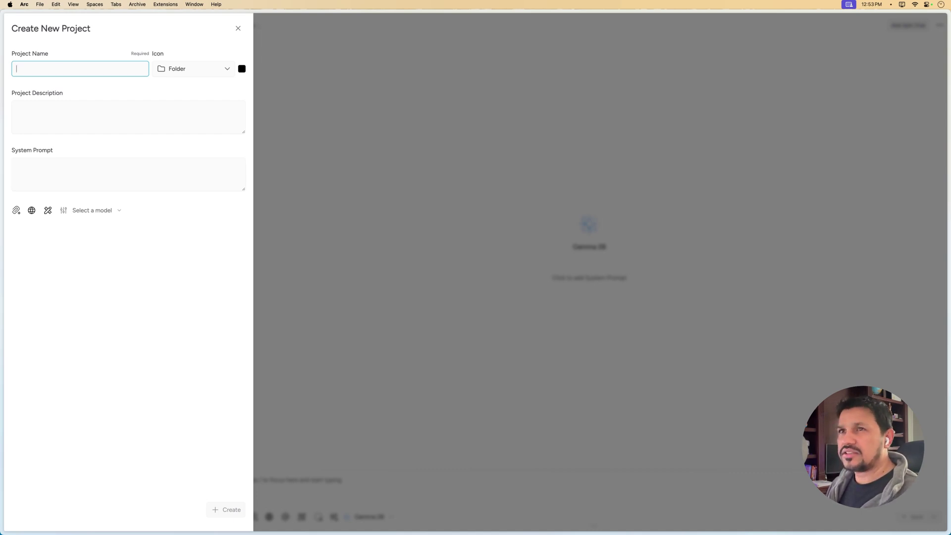
text(aa)
key(BackSpace)
text(aa)
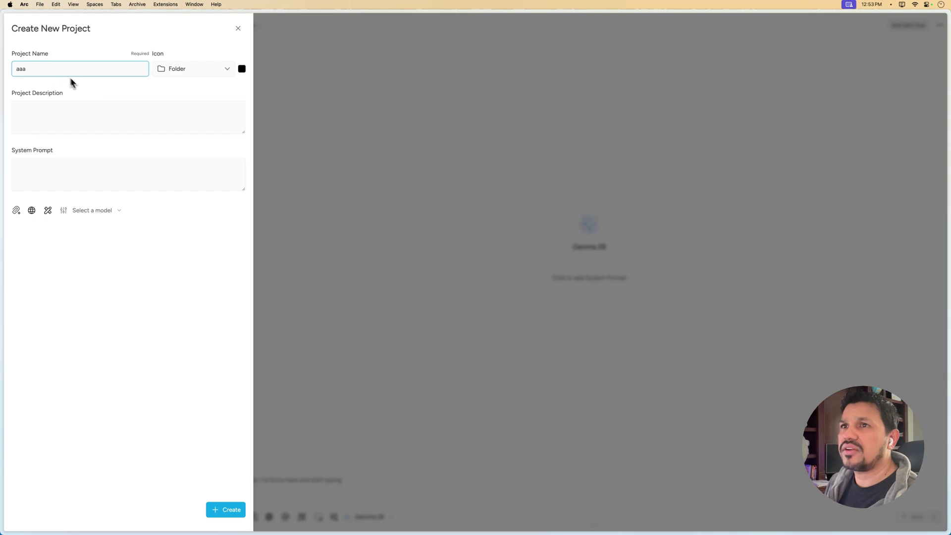
Step: Set the new project's system prompt to "Always add an emoji", leaving the description empty
click(89, 114)
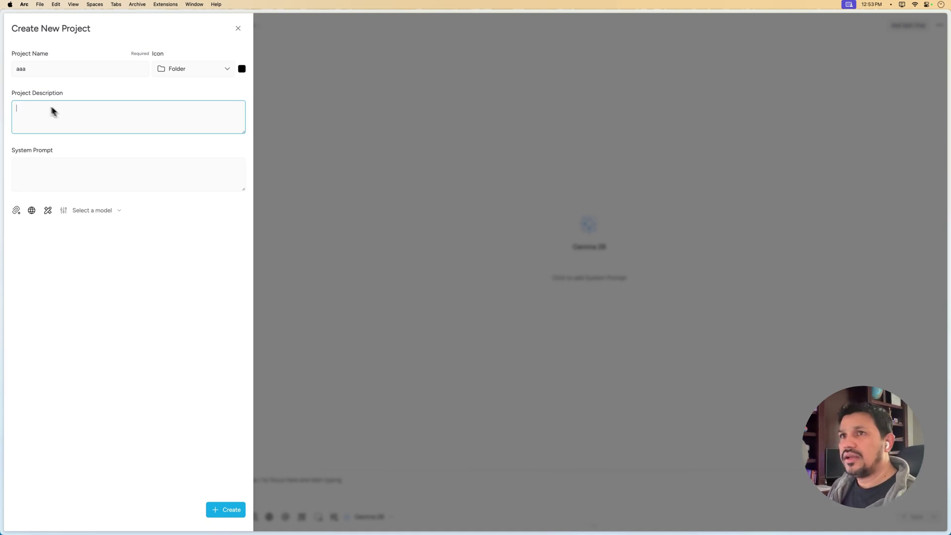
double_click(51, 72)
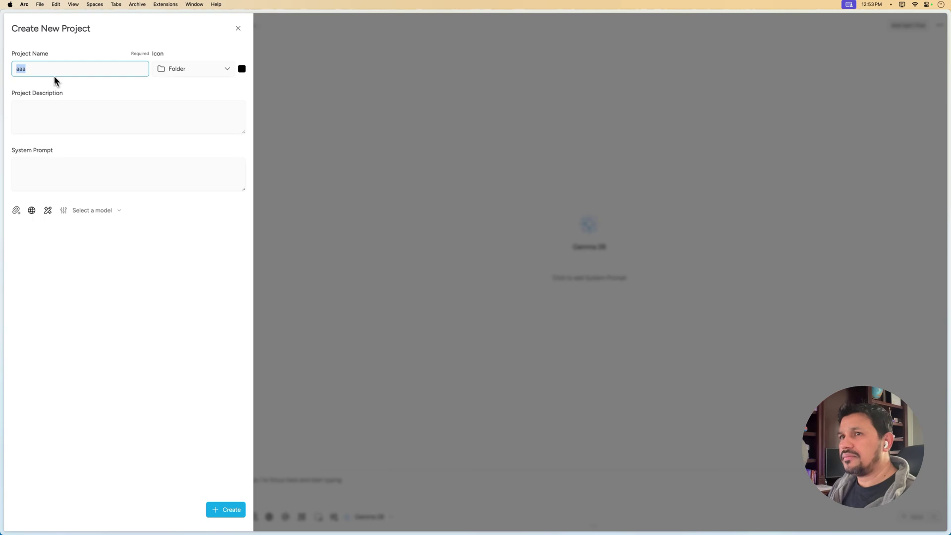
click(81, 123)
click(75, 174)
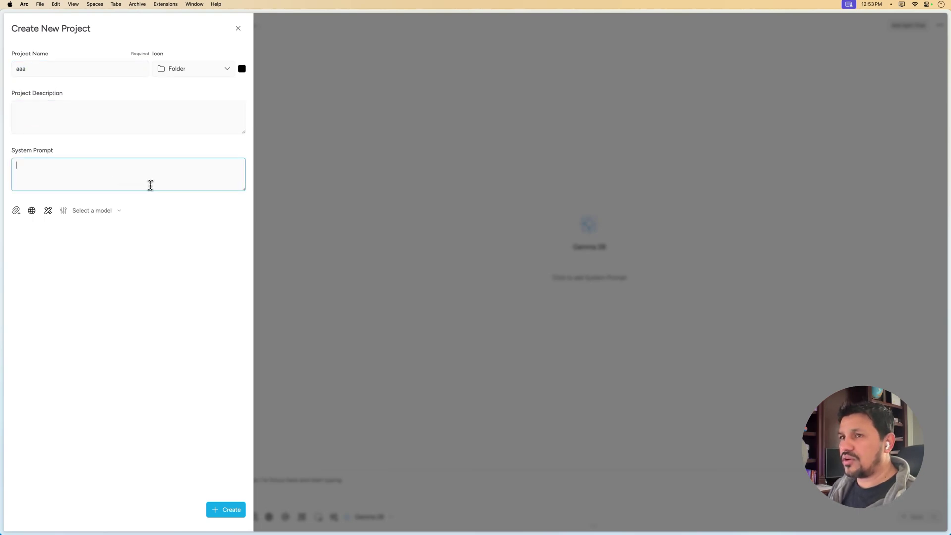
text(Always a)
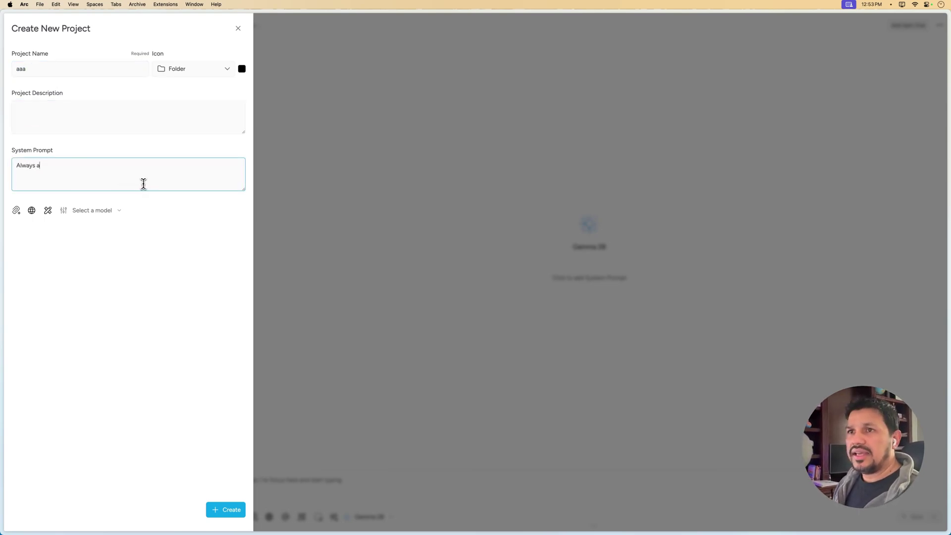
text(dd an emoji)
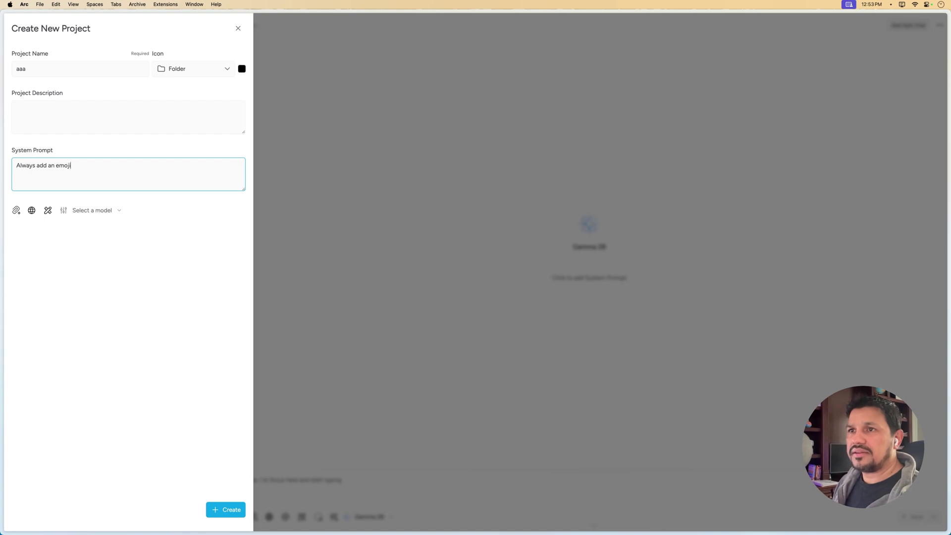
Step: Choose Mistral Nemo as the project's model and load the "abc" preset for its model parameters
click(117, 212)
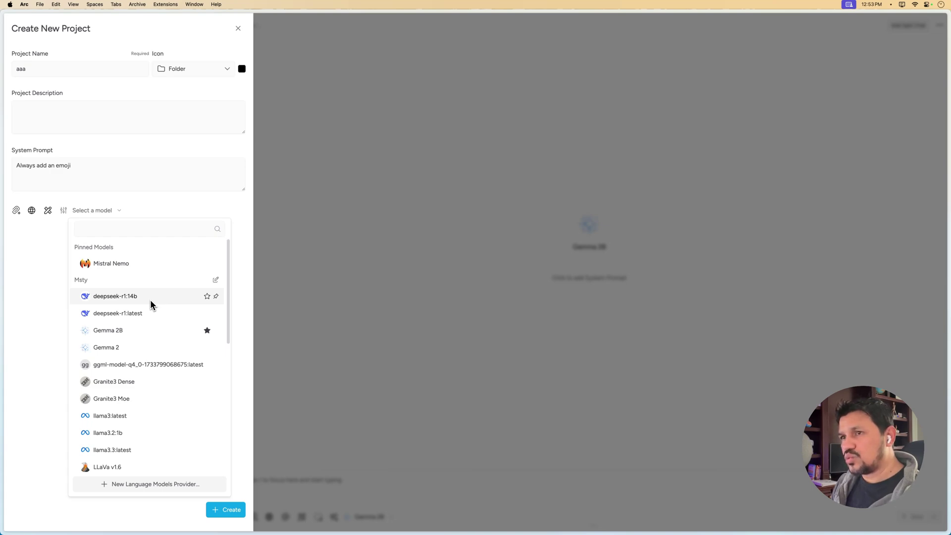
click(149, 267)
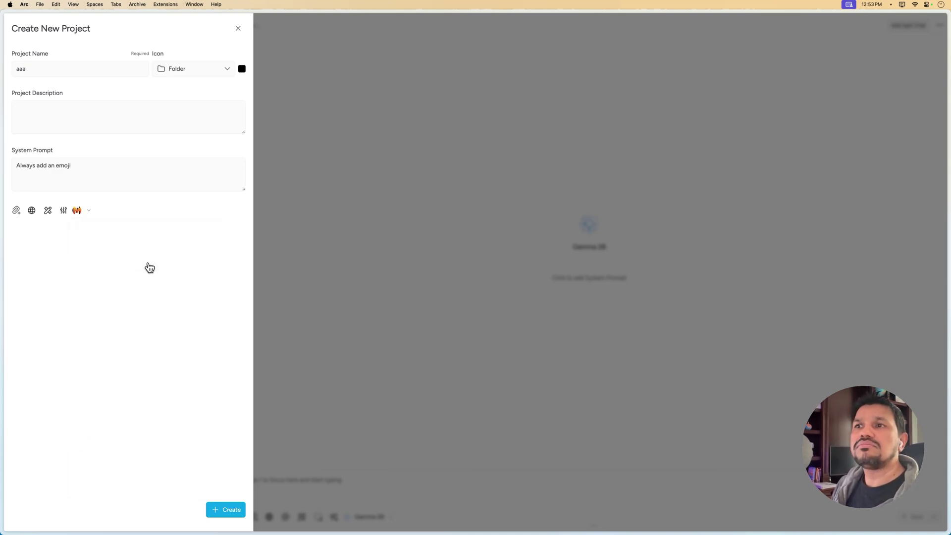
click(64, 211)
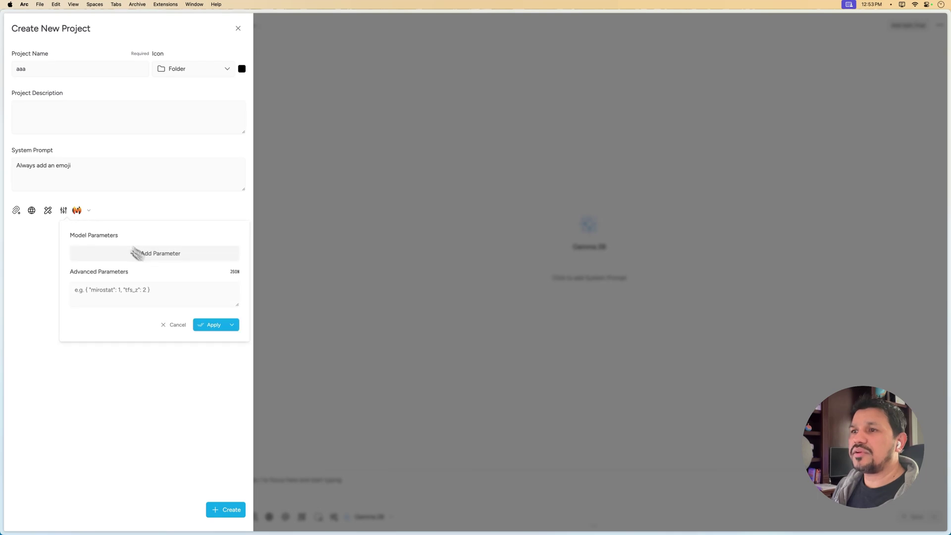
click(231, 325)
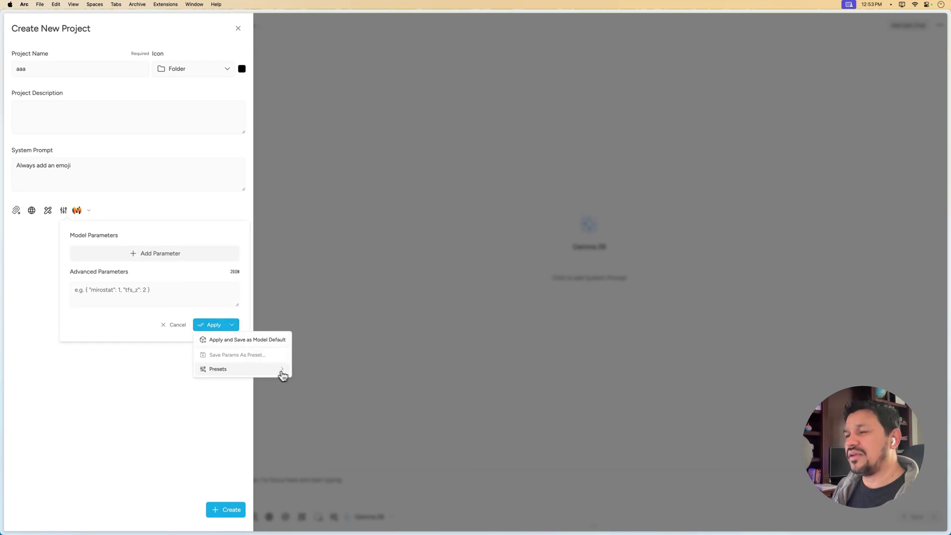
mouse_move(286, 372)
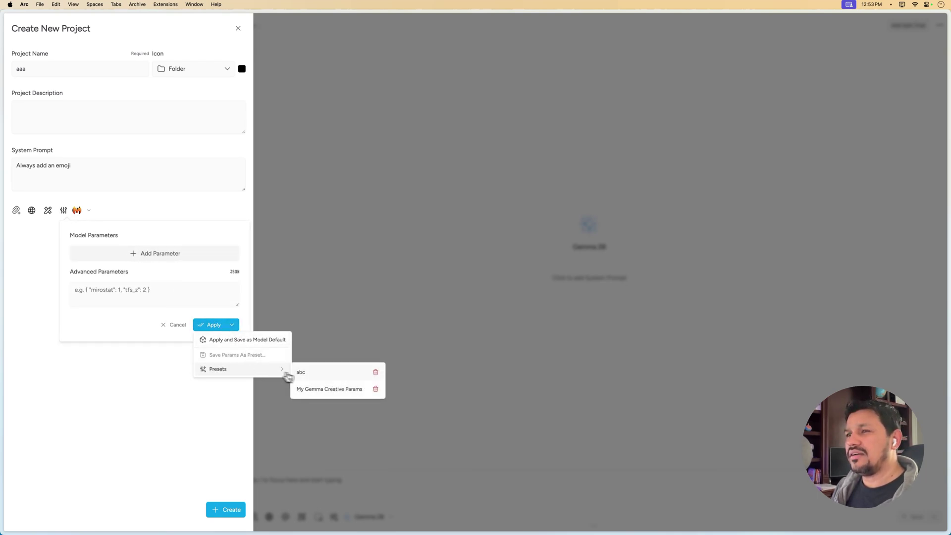
click(317, 376)
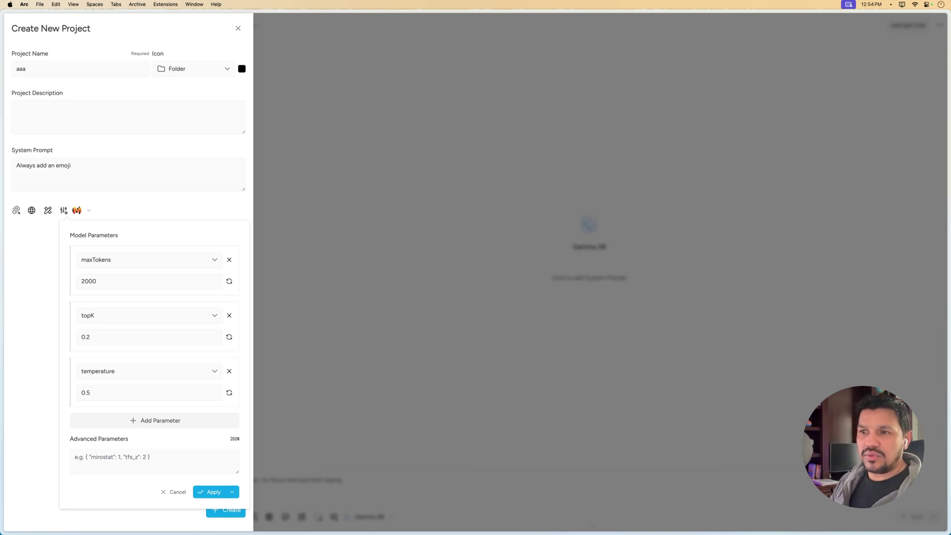
key(Escape)
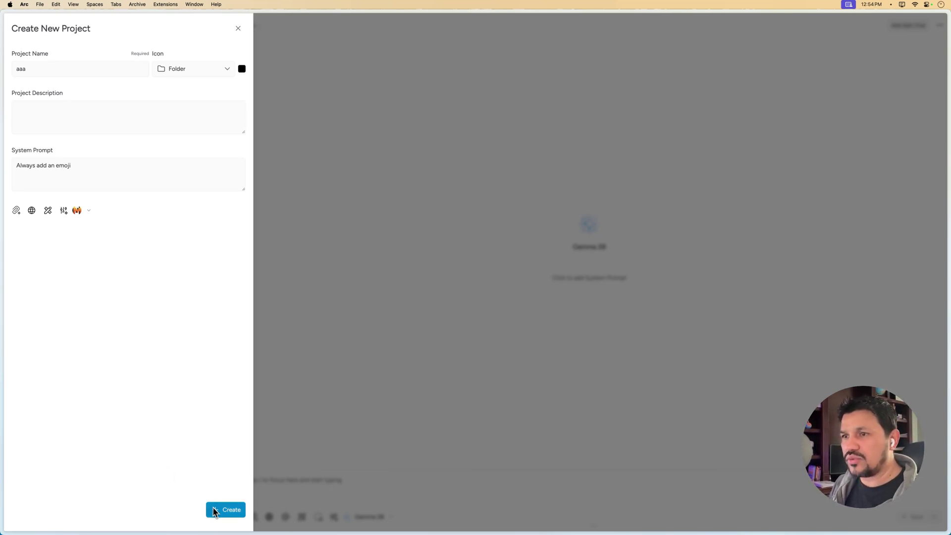
Step: Give the project a blue World icon and create it
click(243, 70)
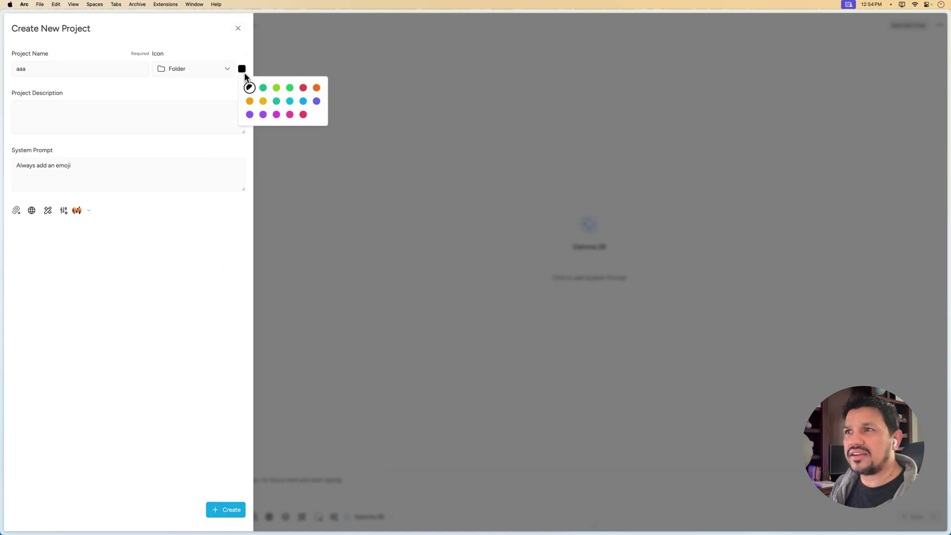
click(308, 102)
click(203, 75)
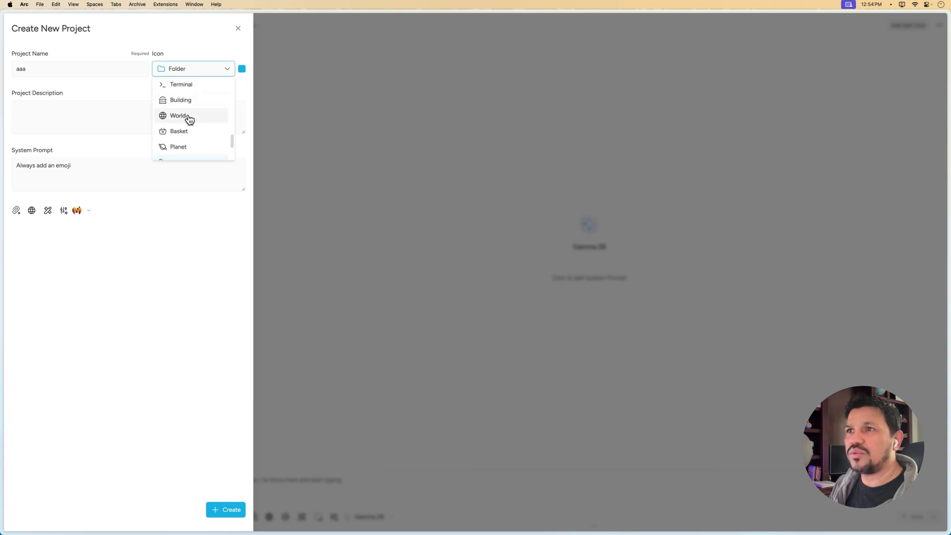
click(190, 118)
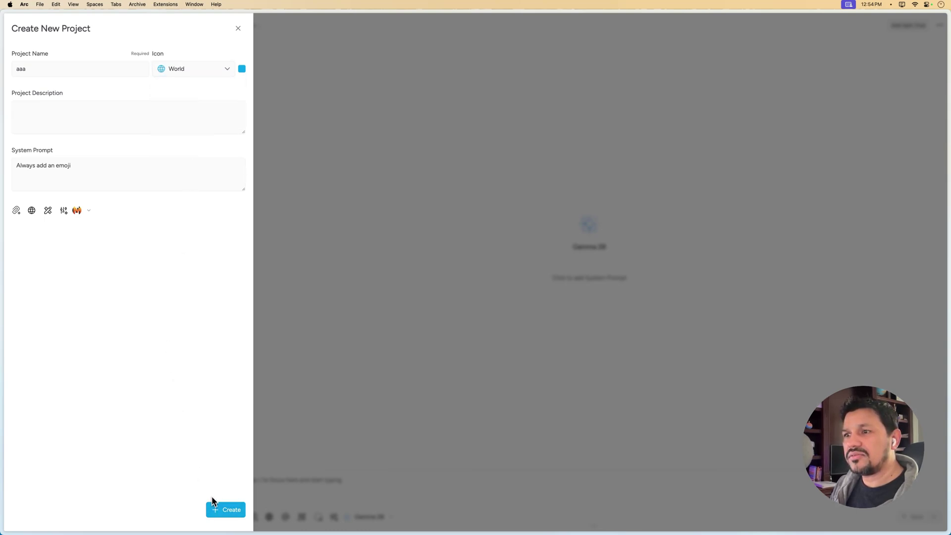
click(189, 71)
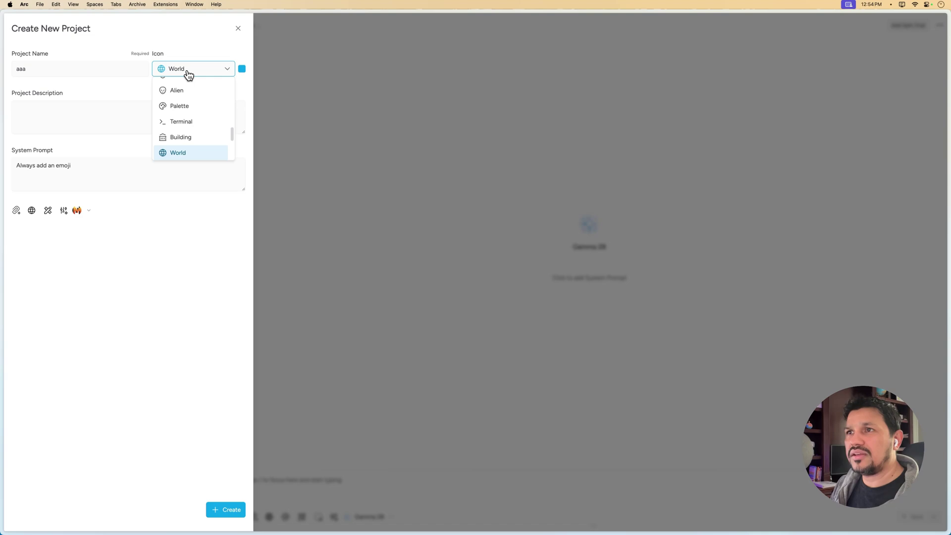
click(188, 272)
click(217, 512)
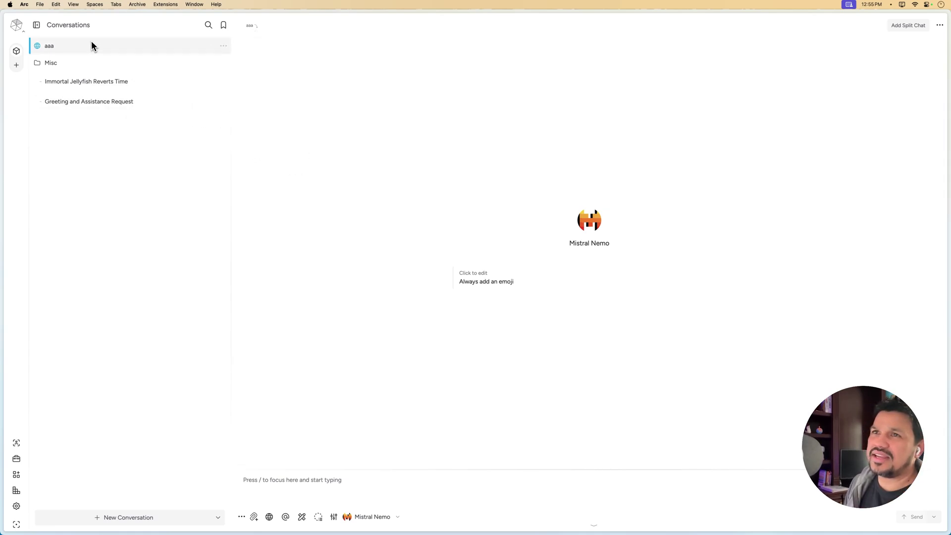
Step: Collapse the conversations sidebar and restore it, two times in a row
double_click(17, 114)
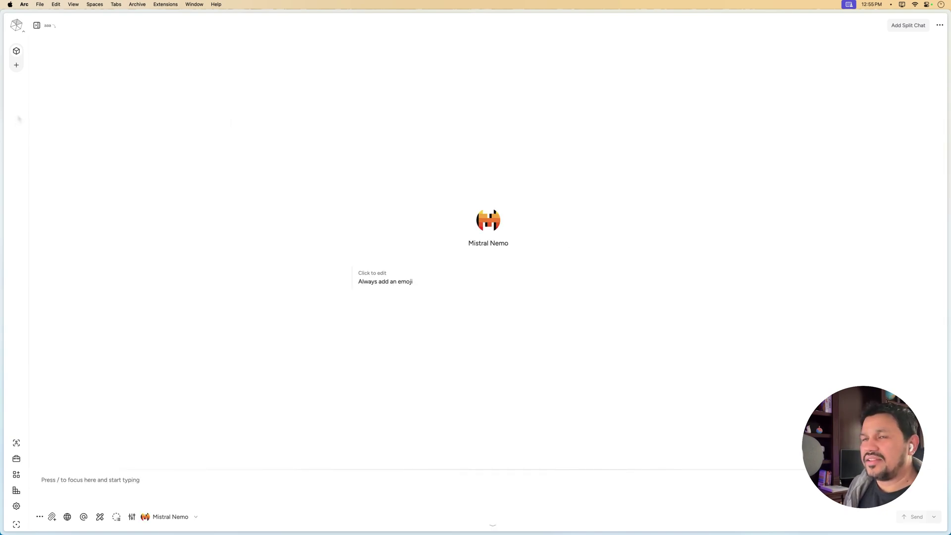
double_click(17, 119)
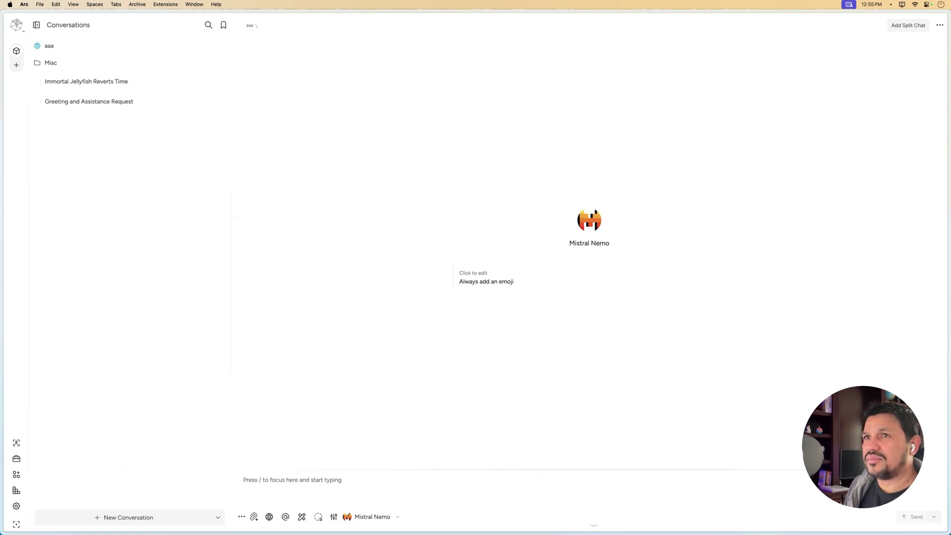
double_click(16, 119)
double_click(17, 118)
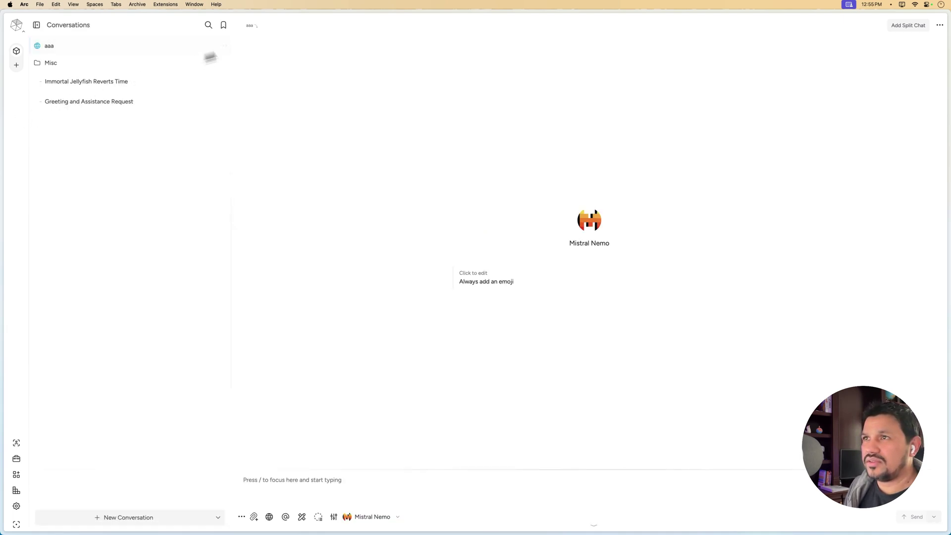
Step: Send the message "hello" to Mistral Nemo in a new conversation within the aaa project
click(357, 481)
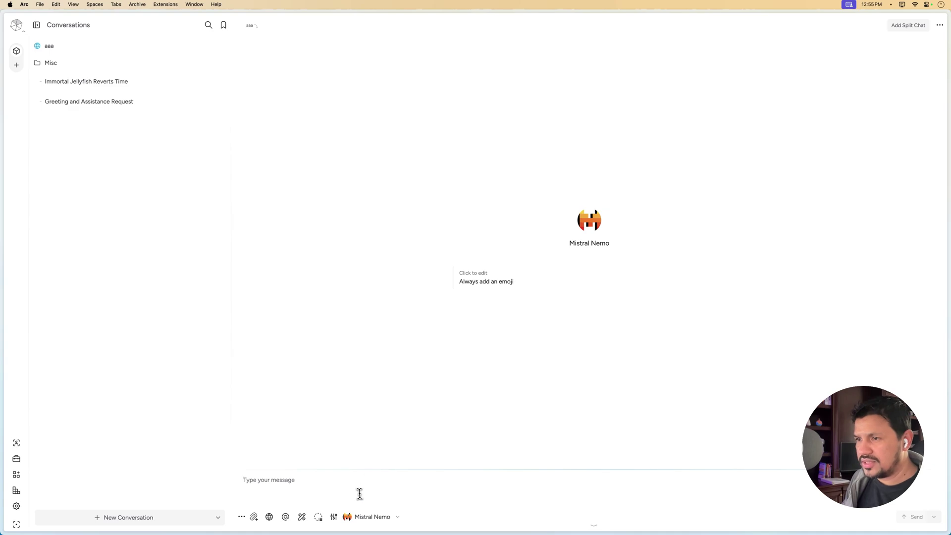
text(h)
key(BackSpace)
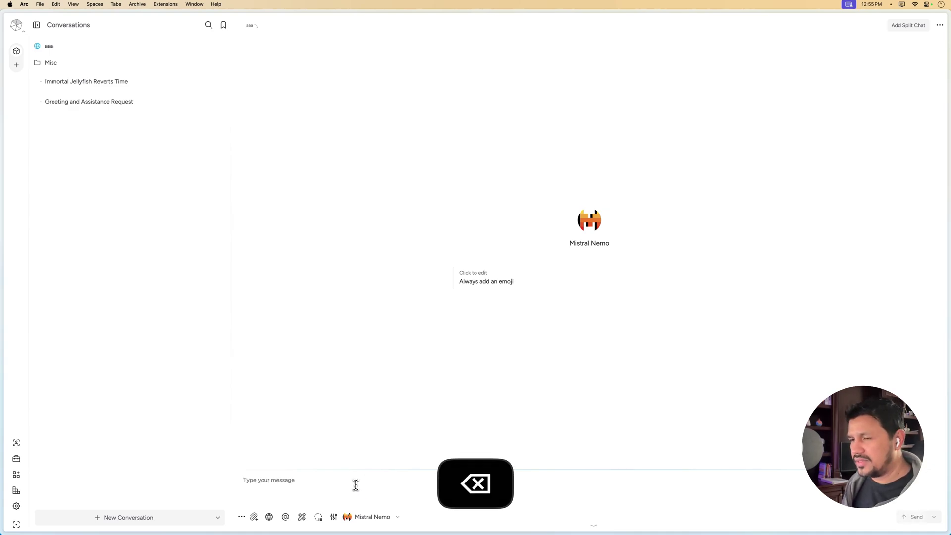
text(hello)
key(Return)
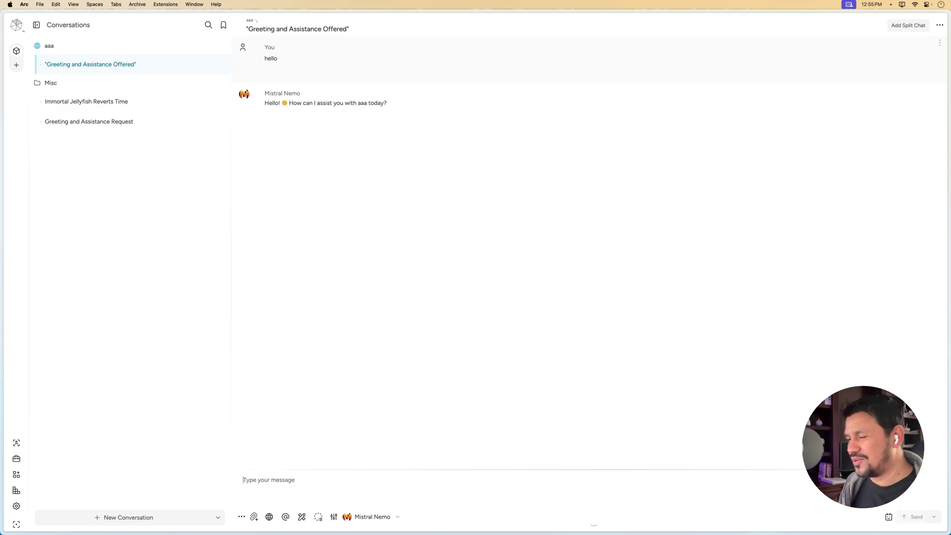
key(Escape)
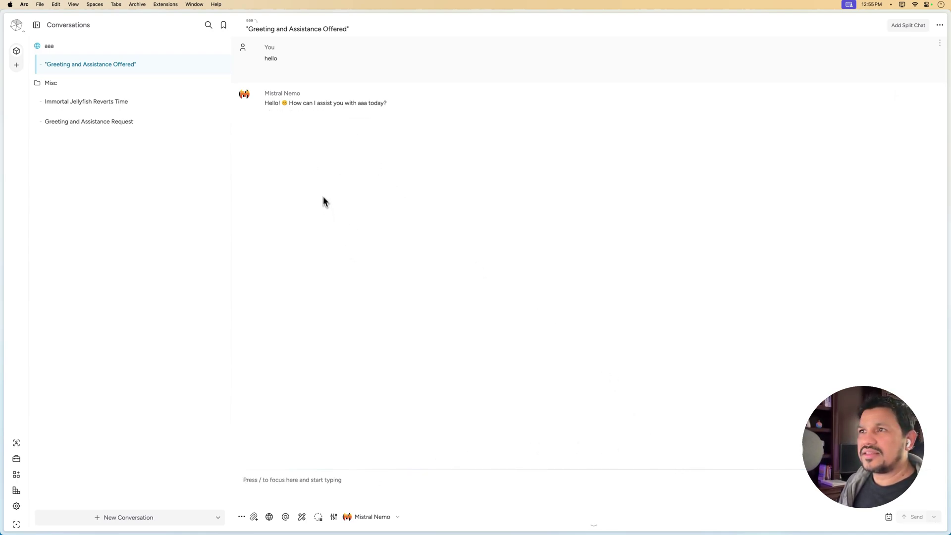
Step: Open the system prompt used by the current conversation to inspect it
mouse_move(289, 58)
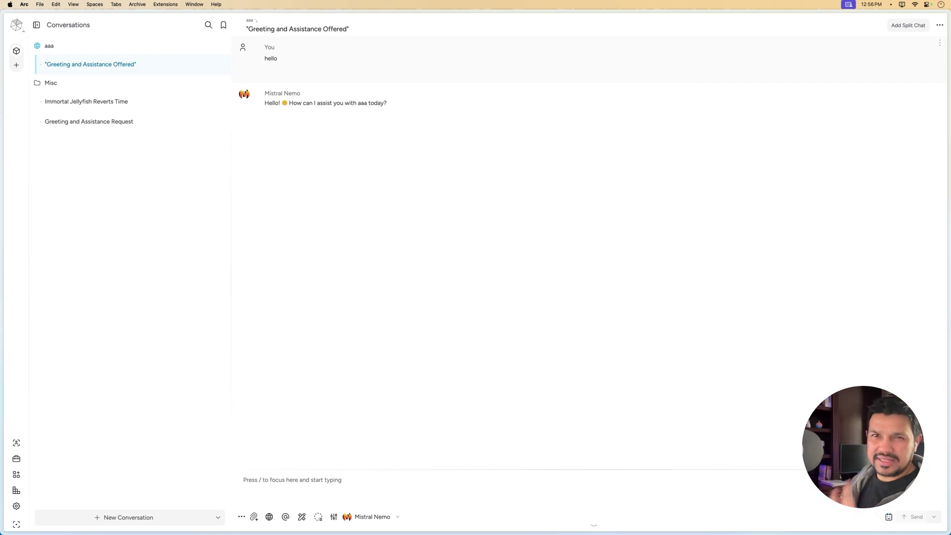
click(889, 517)
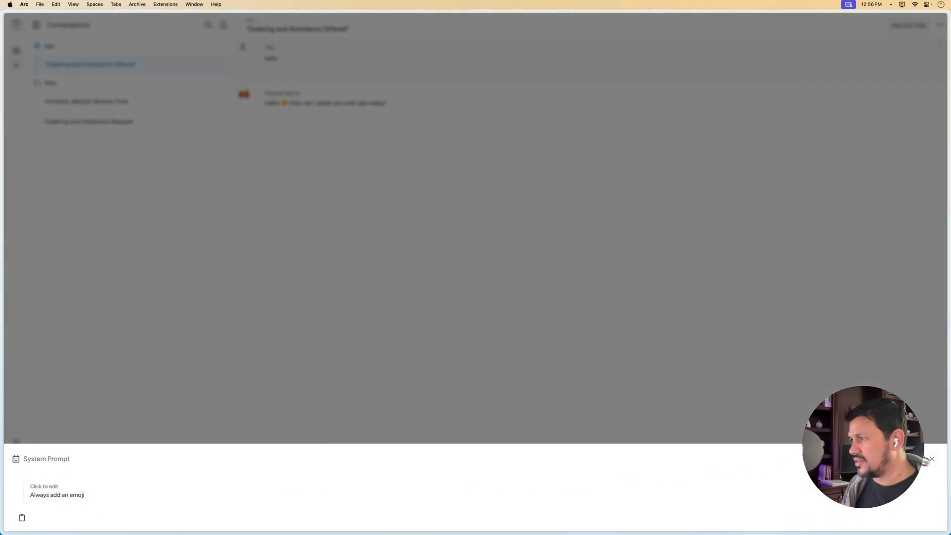
Step: Close the system prompt view and look over the actions available for the aaa project
click(931, 463)
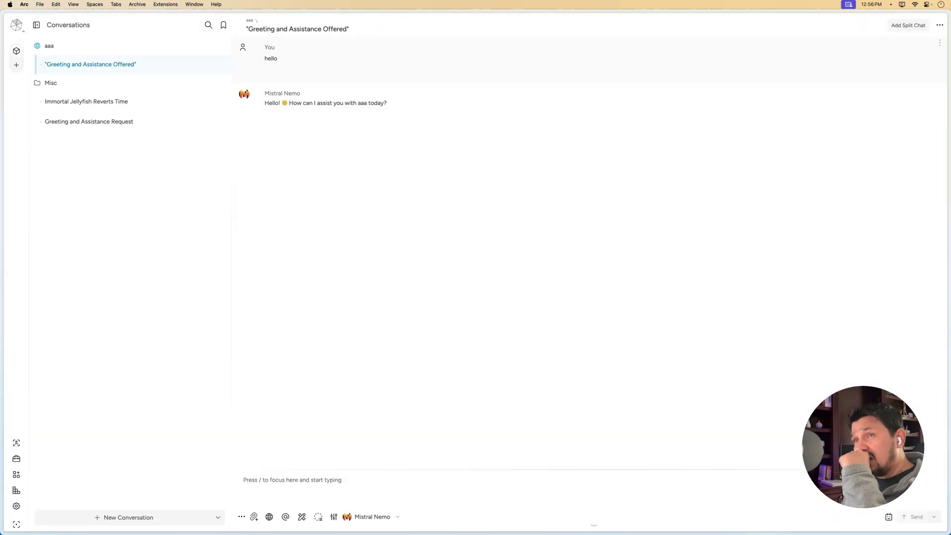
click(223, 48)
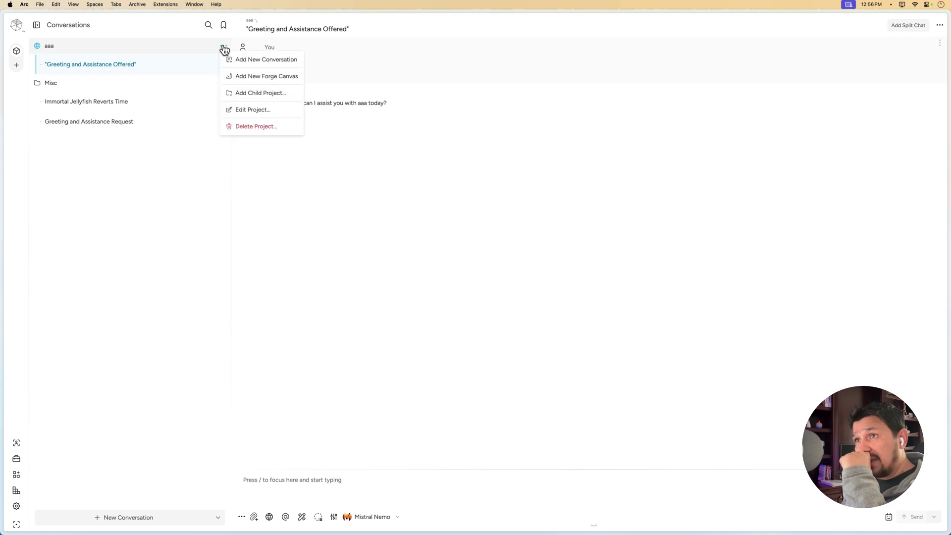
click(180, 181)
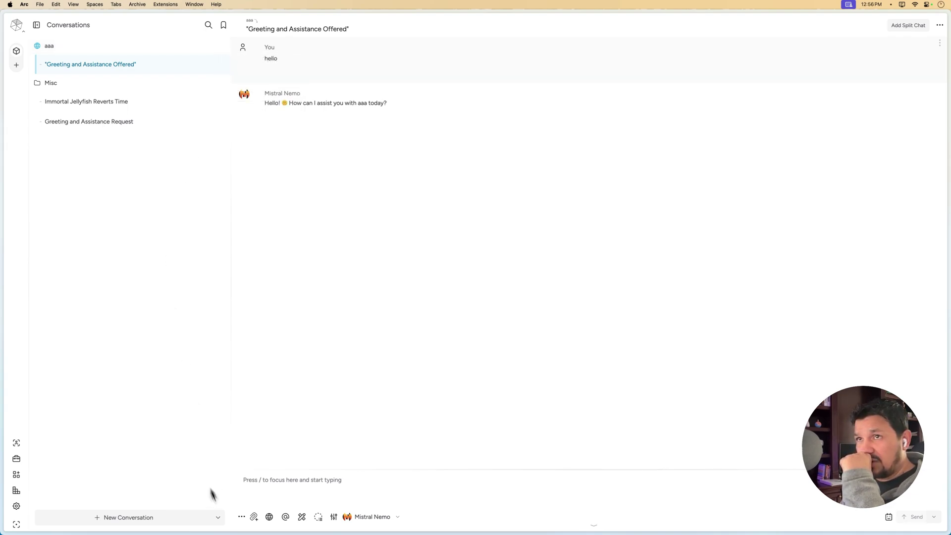
click(217, 517)
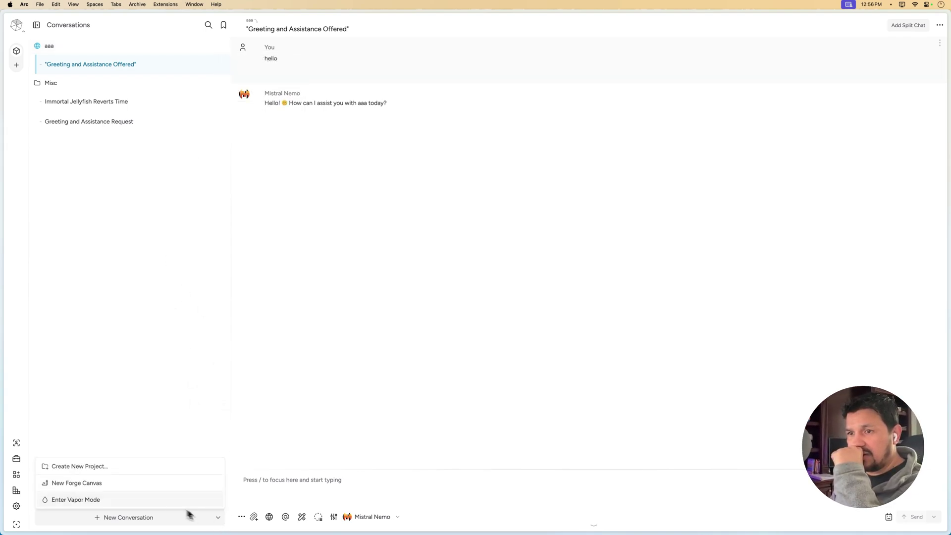
click(97, 468)
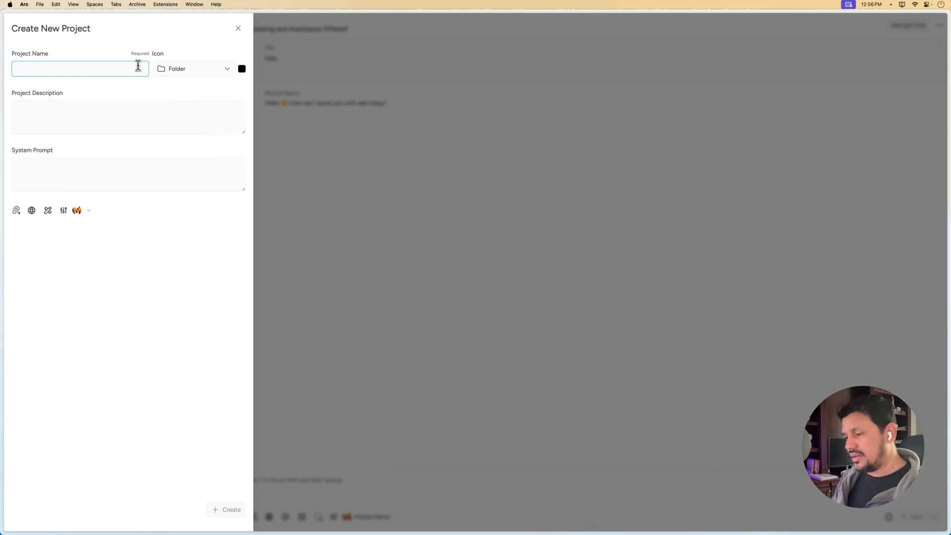
key(Escape)
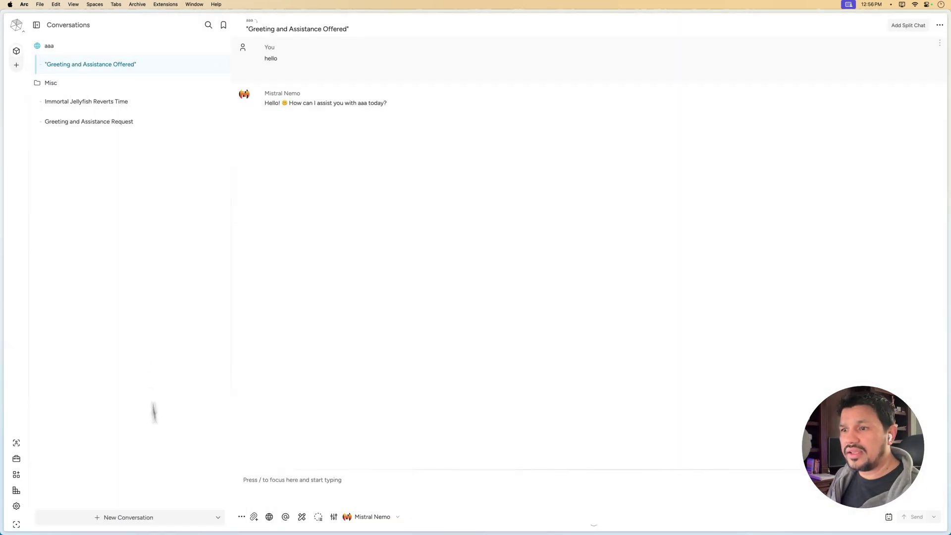
Step: Start creating a new project and name it abc
click(213, 520)
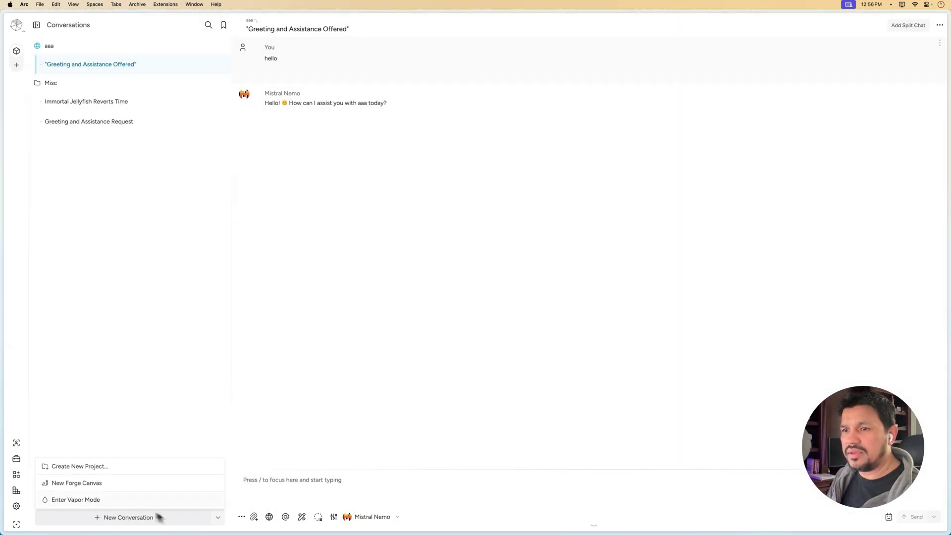
click(91, 467)
text(abc)
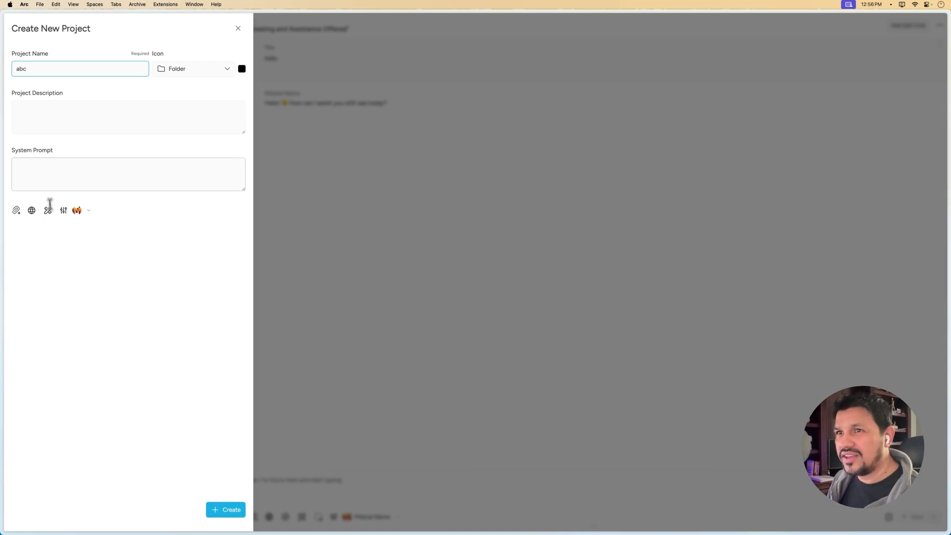
Step: Set the new project's system prompt to "Always add an emoji. Keep it short."
click(51, 177)
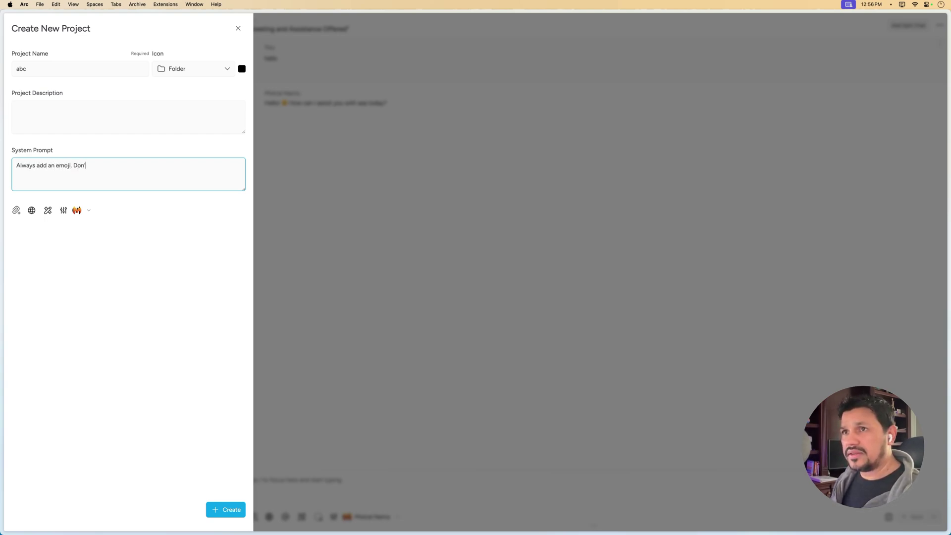
key(BackSpace)
key(BackSpace)
key(BackSpace)
key(BackSpace)
key(BackSpace)
key(BackSpace)
key(BackSpace)
key(BackSpace)
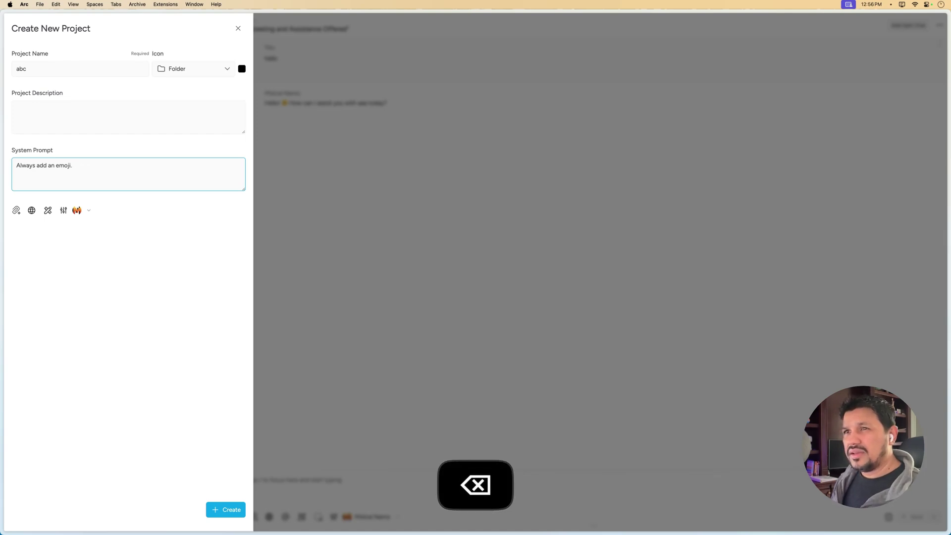
text(K)
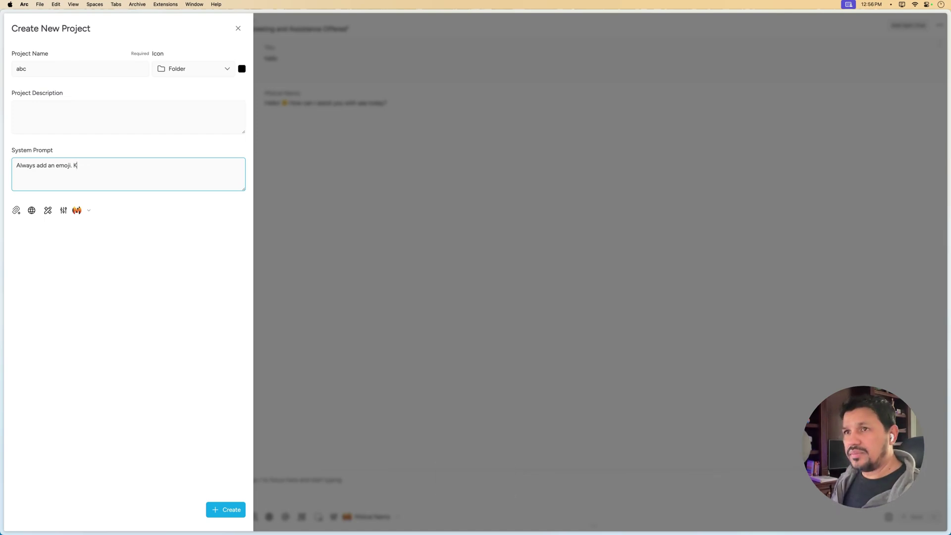
text(eep it short.)
key(BackSpace)
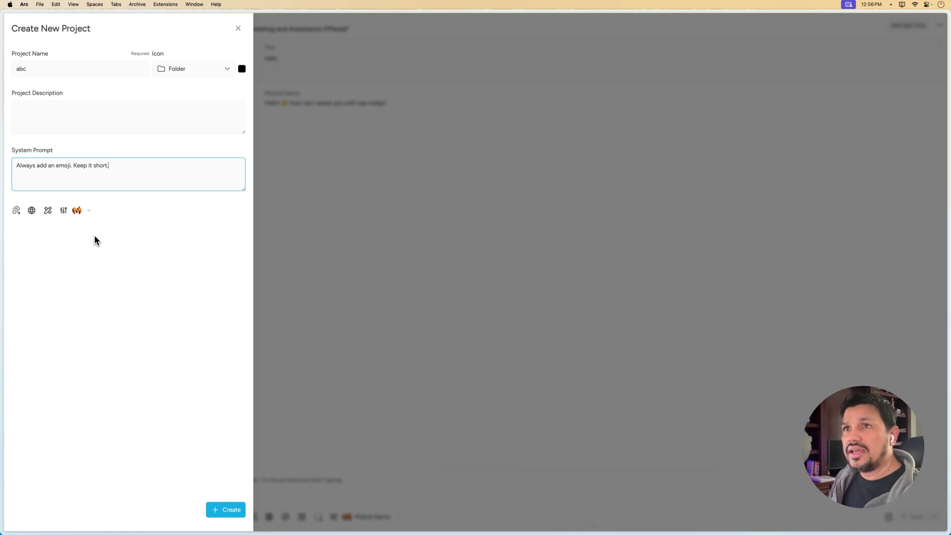
Step: Keep Mistral Nemo as the project's model and apply the parameter preset with maxTokens 2000, topK 0.2 and temperature 0.5
click(80, 212)
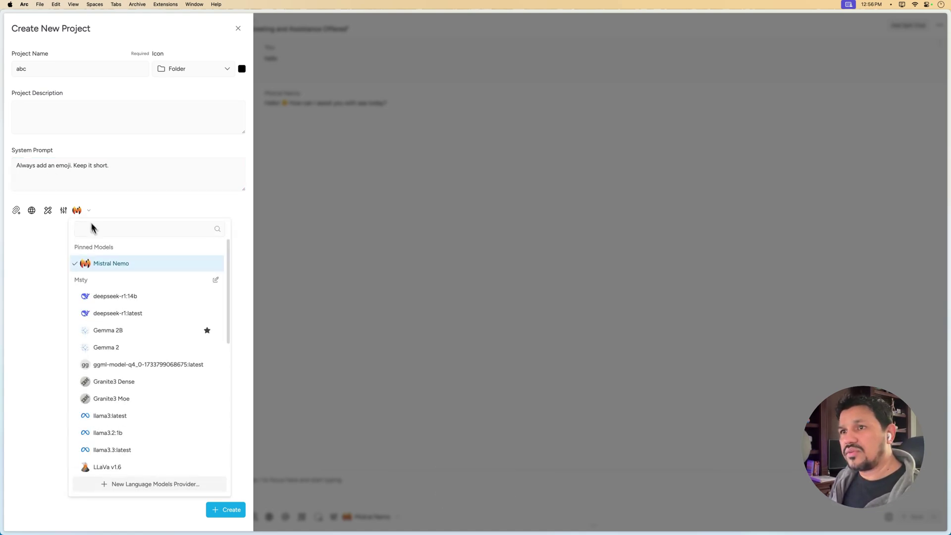
click(37, 267)
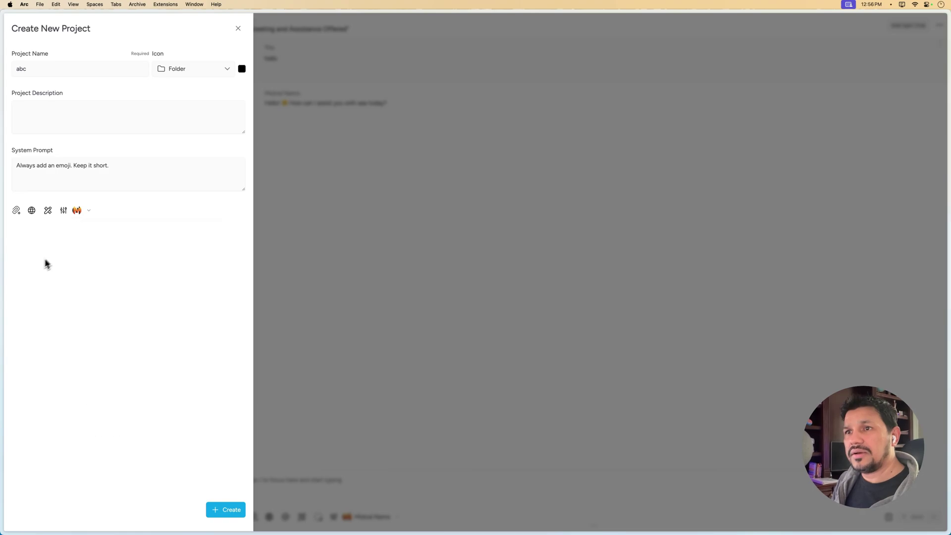
click(65, 221)
click(232, 325)
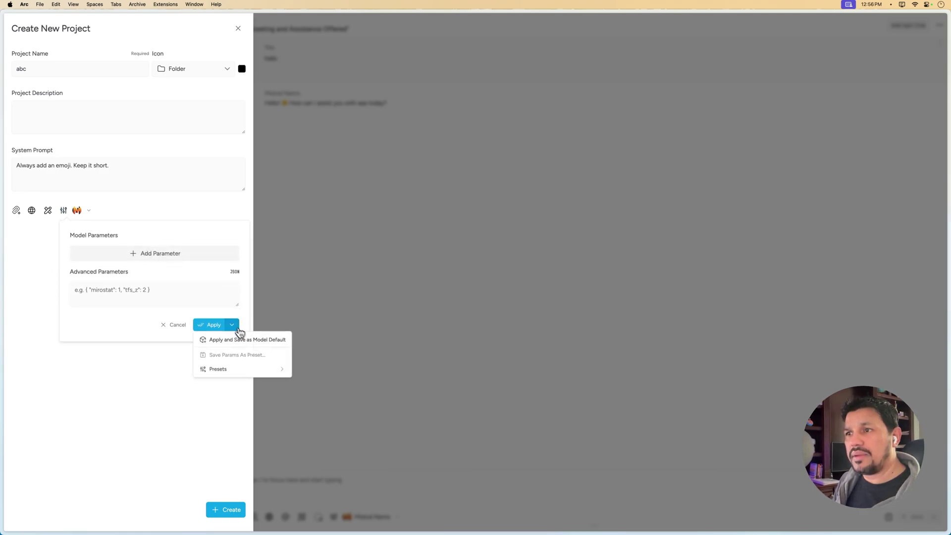
mouse_move(263, 365)
click(299, 371)
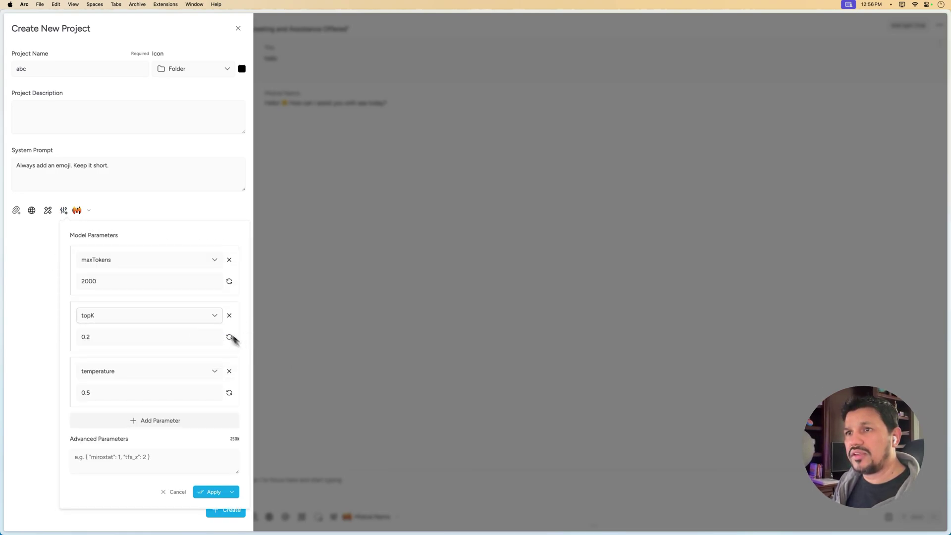
click(203, 493)
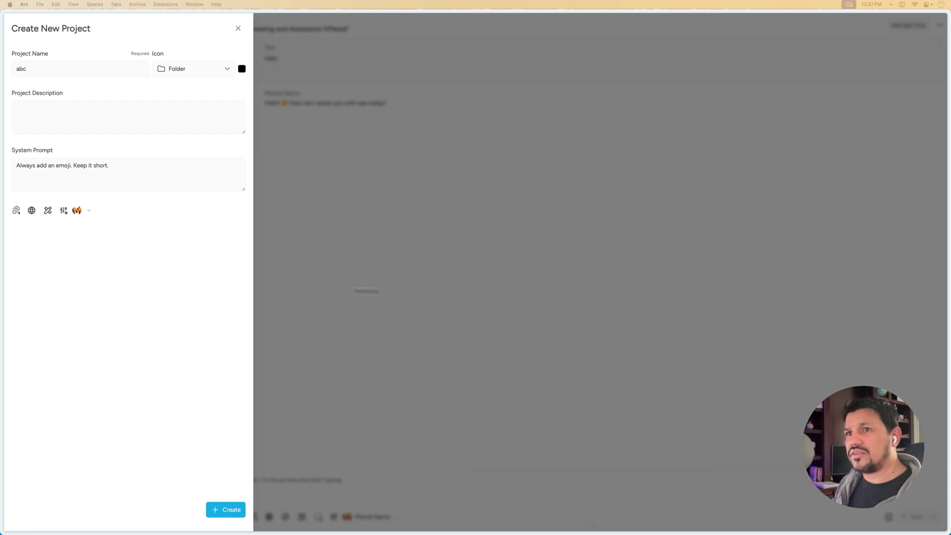
Step: Attach a document to the new project and create the project
click(16, 211)
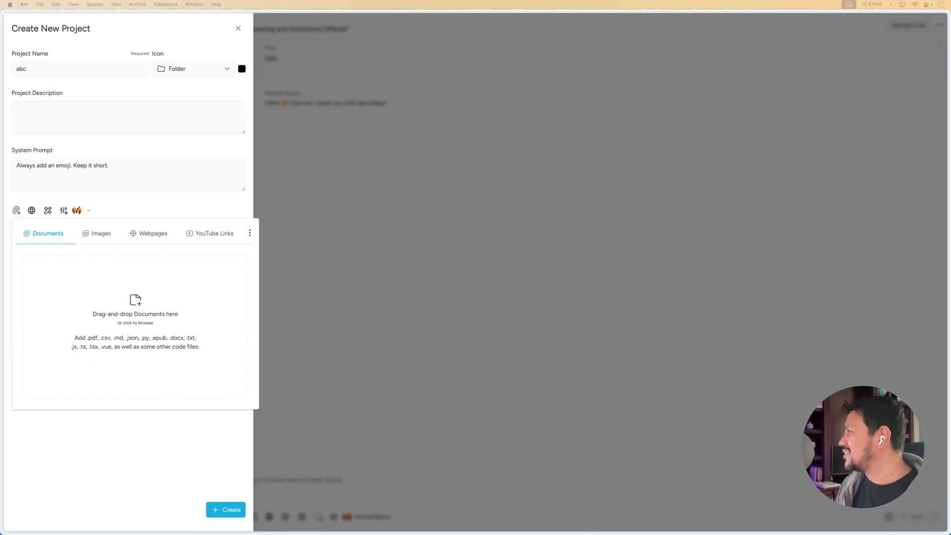
drag(633, 337, 131, 322)
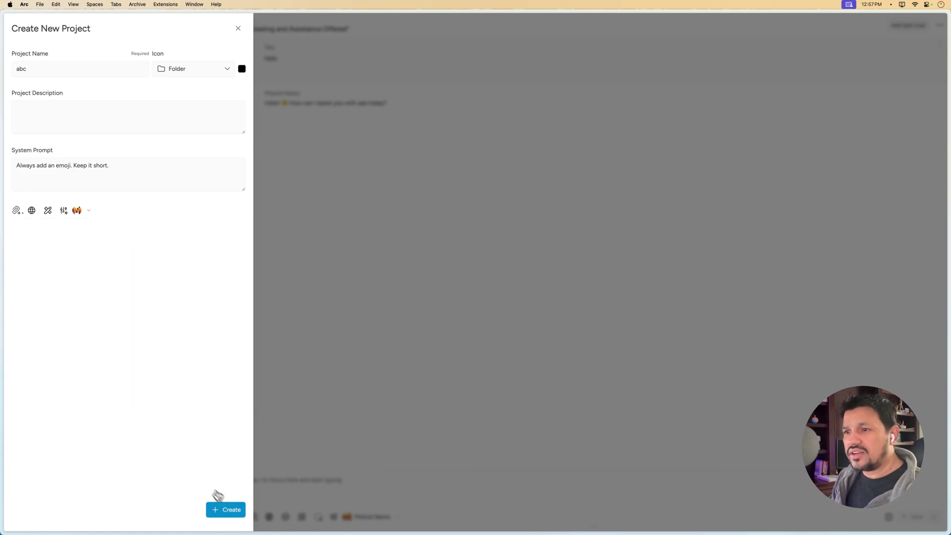
click(231, 510)
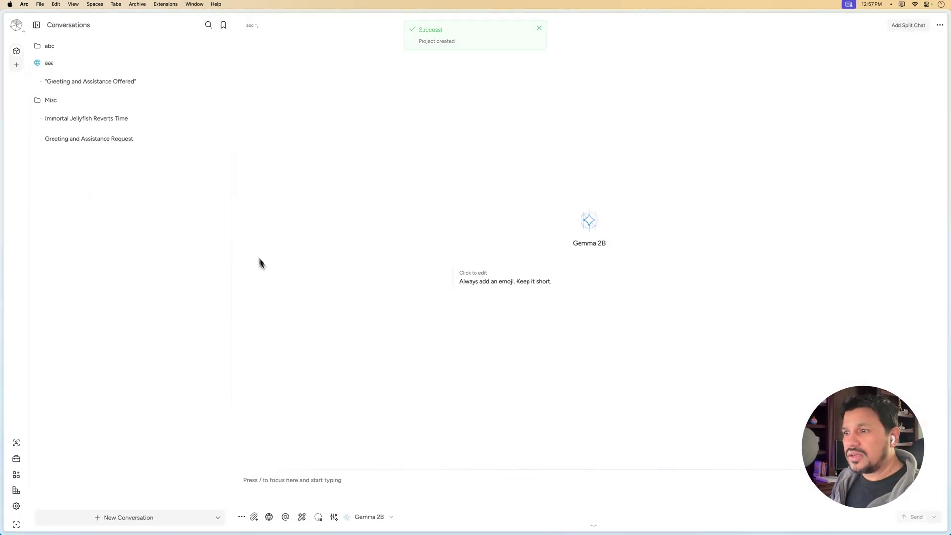
Step: Open the abc project's settings, check its model selection, and close them without changes
click(224, 46)
click(251, 110)
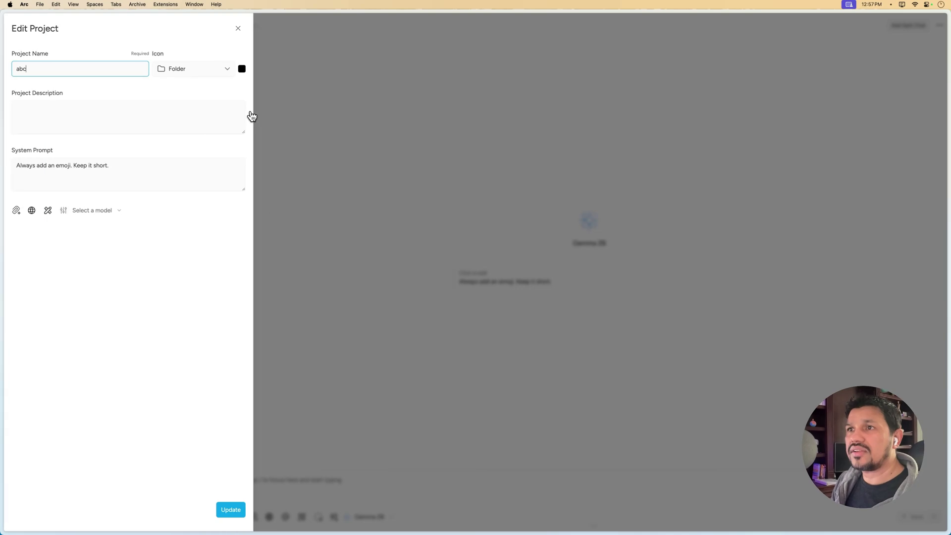
click(110, 211)
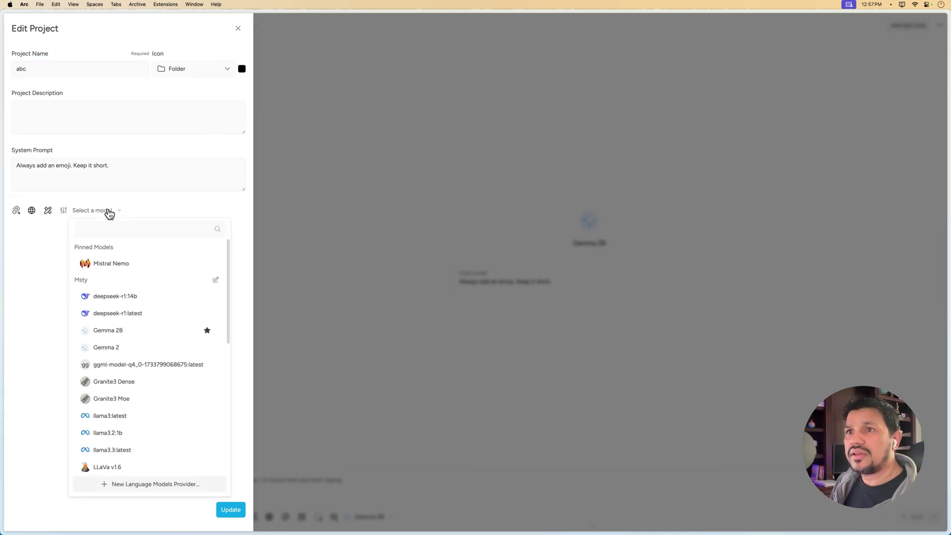
click(55, 253)
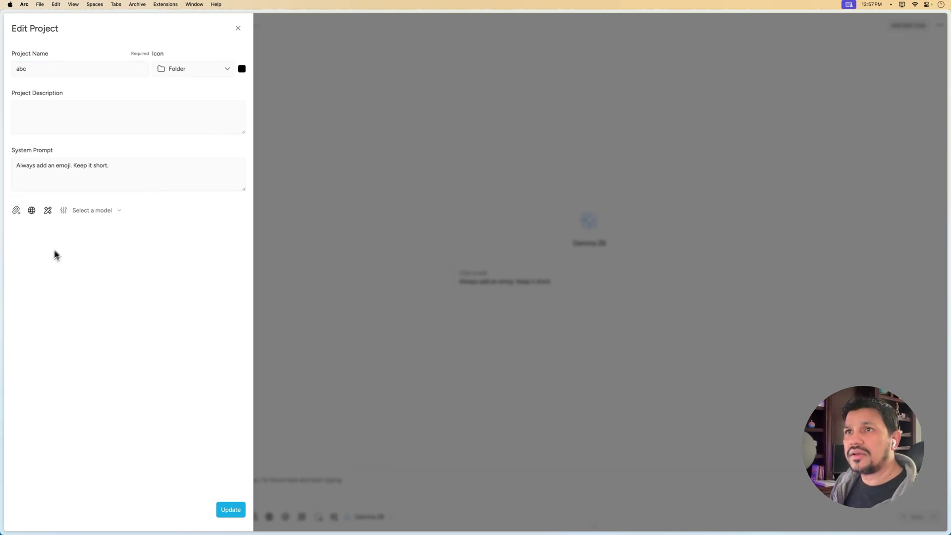
click(236, 29)
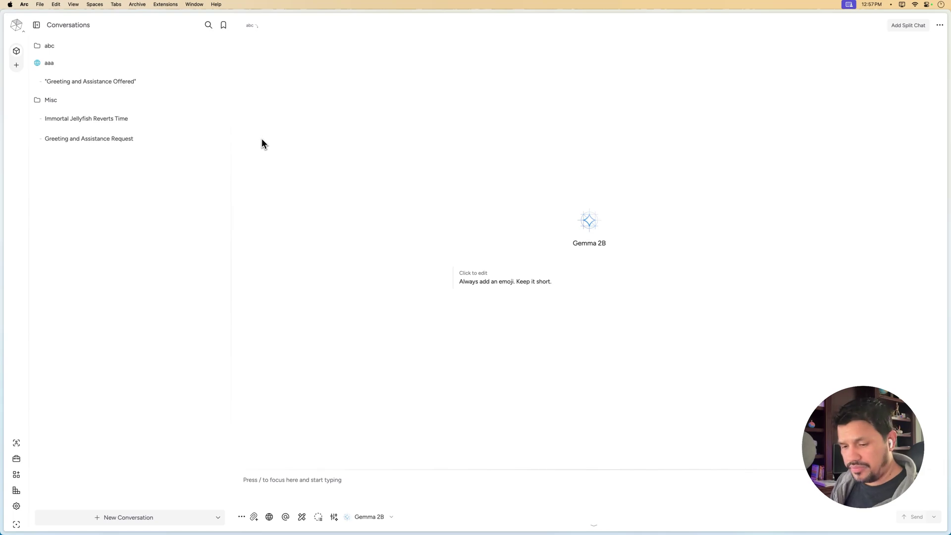
Step: Reload the page and attach doc1.md to the abc project in its edit form
key(super+r)
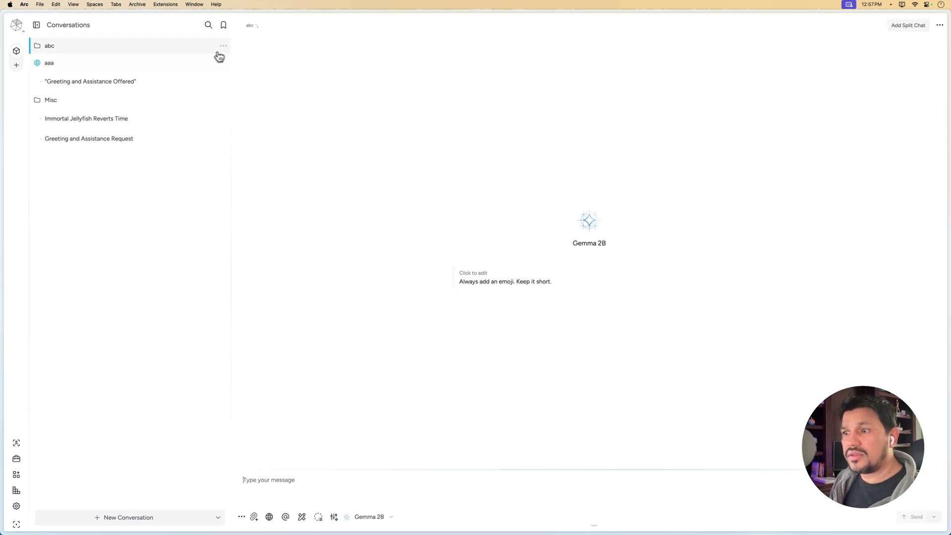
click(148, 48)
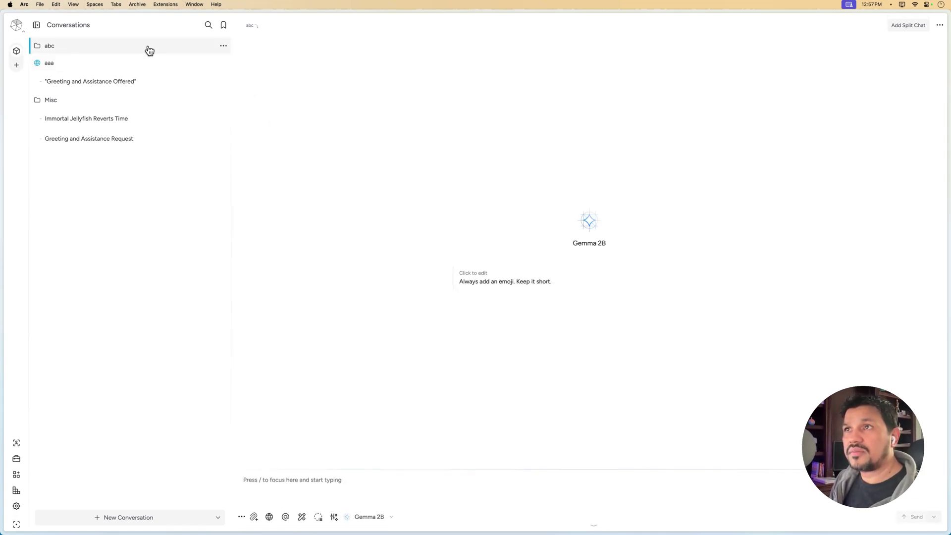
click(224, 49)
click(238, 108)
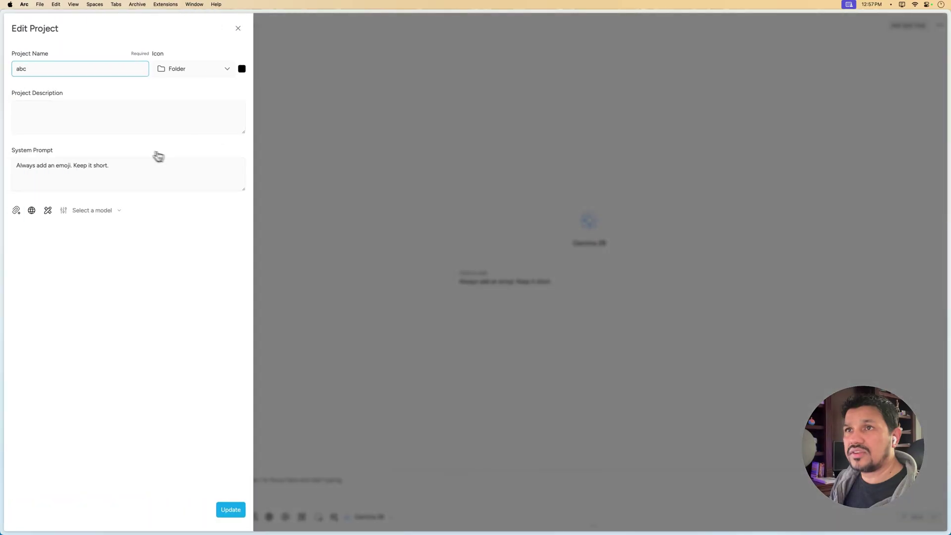
click(16, 211)
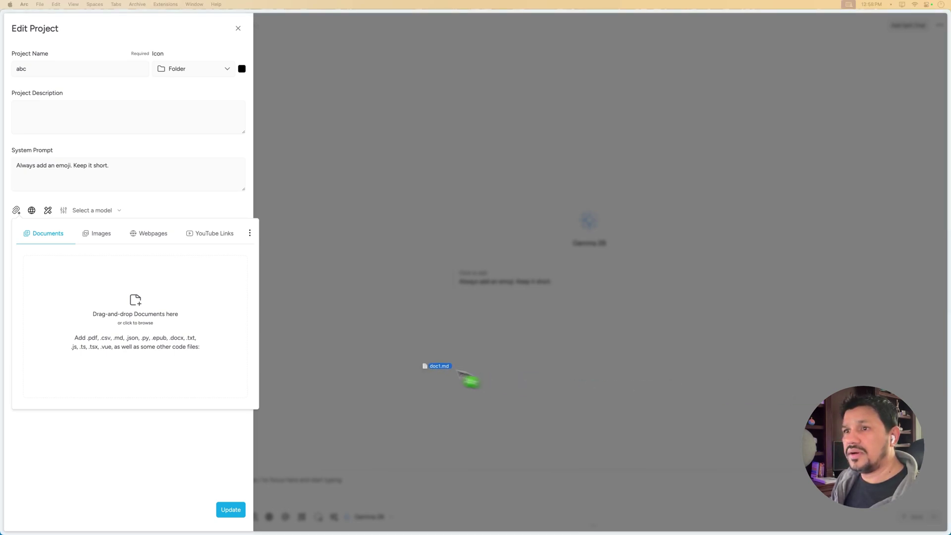
drag(465, 376, 149, 327)
click(94, 170)
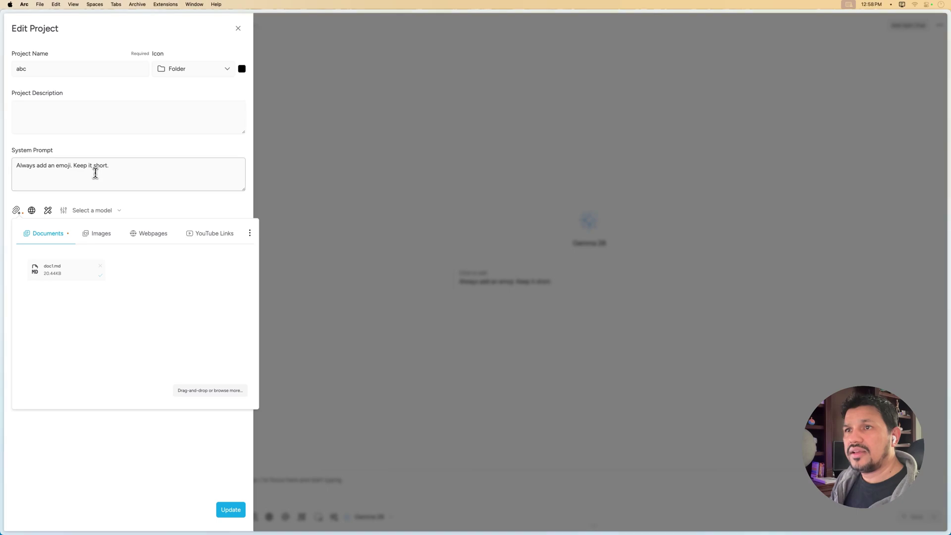
Step: Set the abc project's model to Mistral Nemo, apply the abc parameter preset, and update the project
click(117, 213)
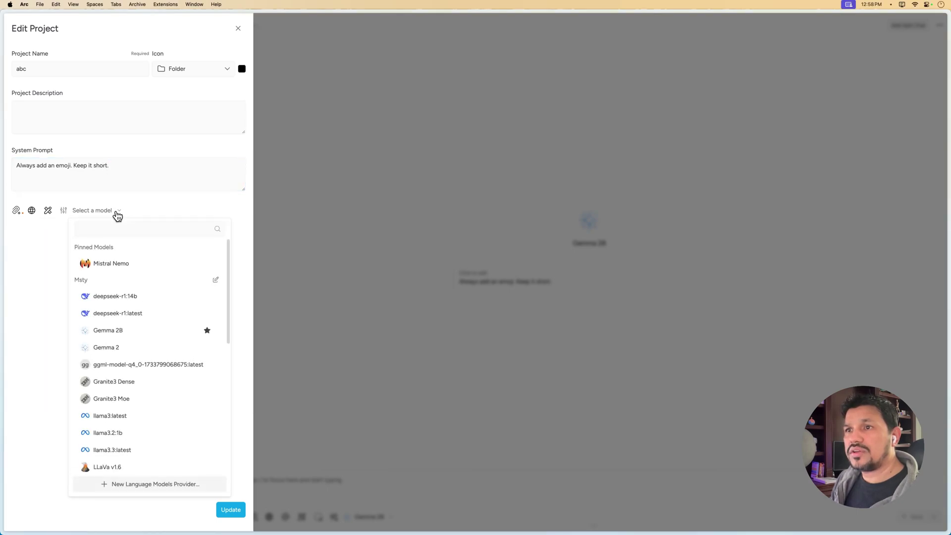
click(111, 263)
click(64, 212)
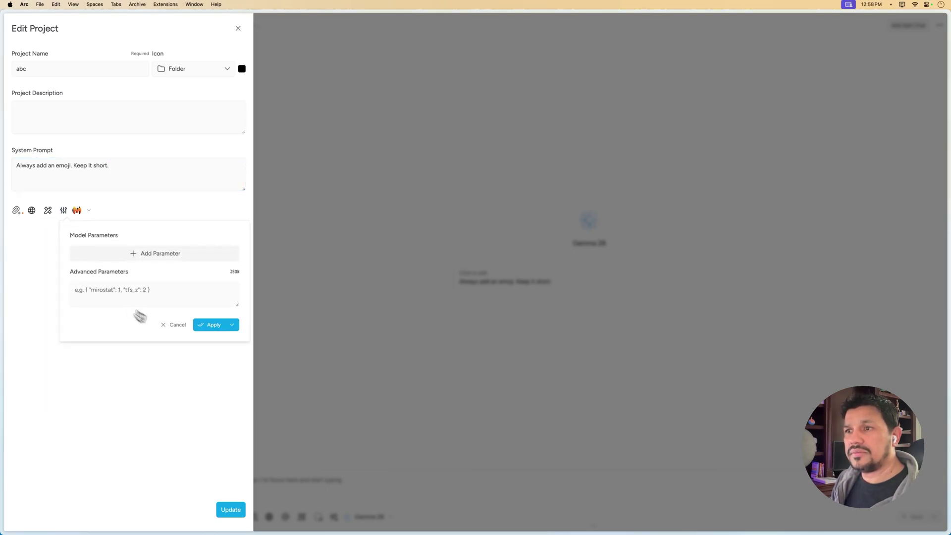
click(232, 328)
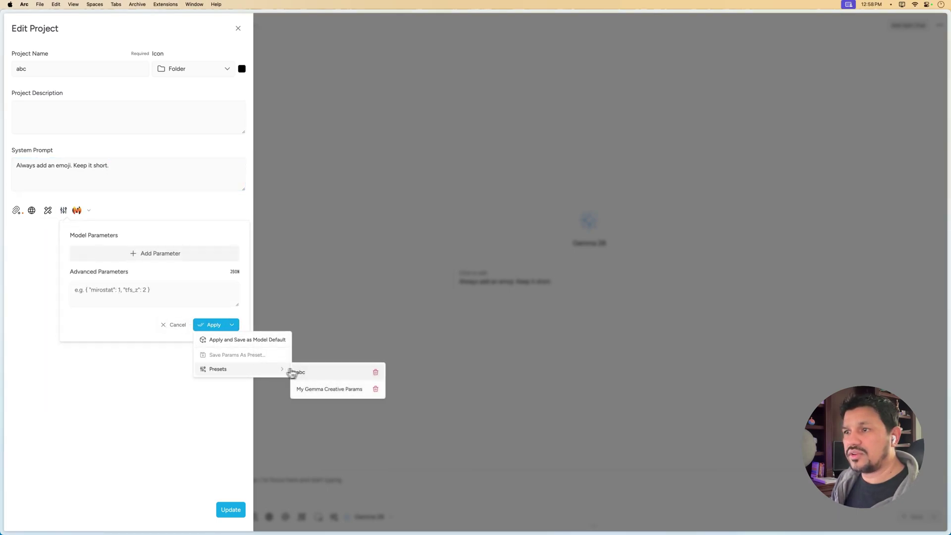
click(314, 376)
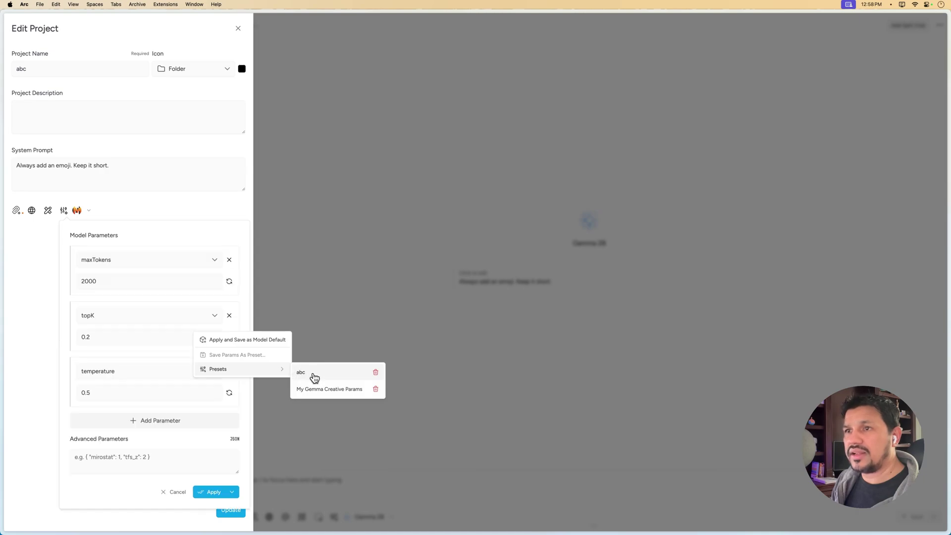
click(207, 492)
click(227, 512)
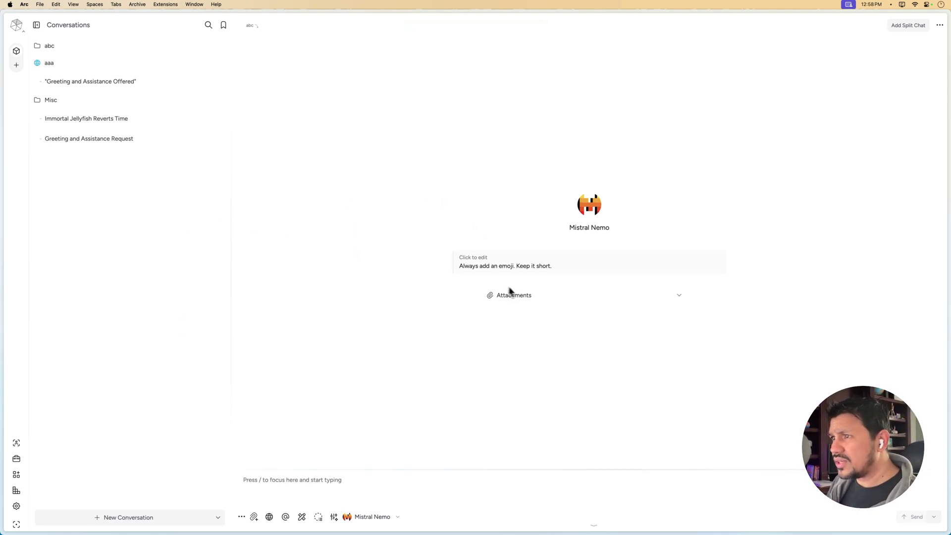
Step: Expand the attachments in the new abc conversation and send the message "summarize it"
click(679, 298)
click(356, 496)
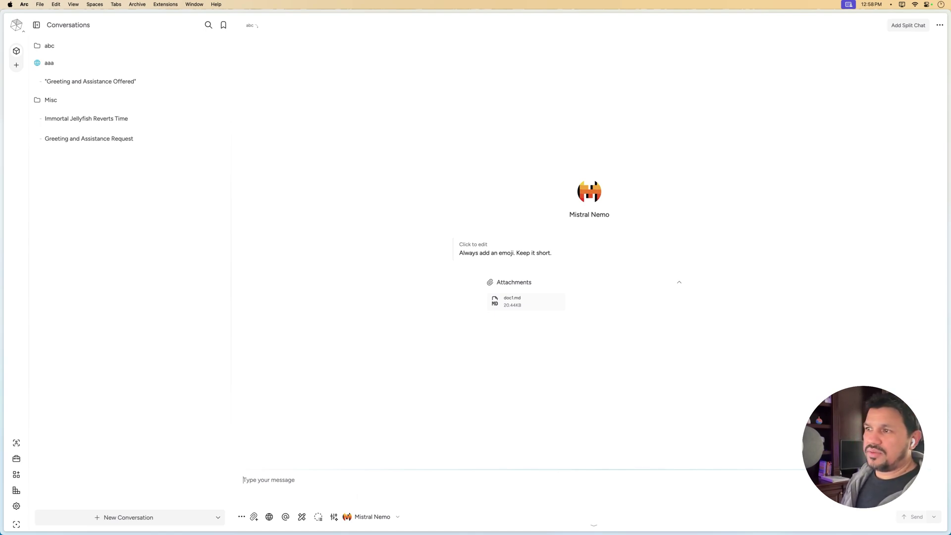
text(summarize it)
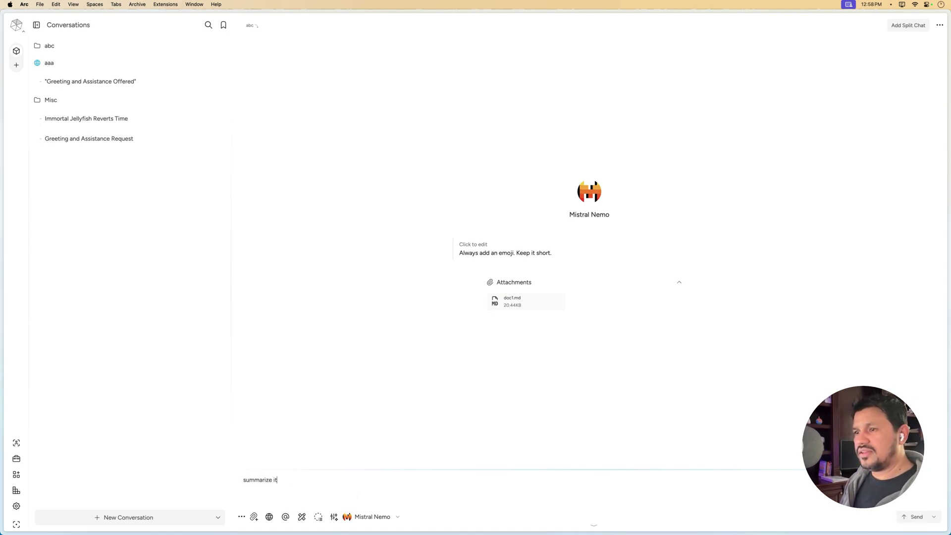
key(Return)
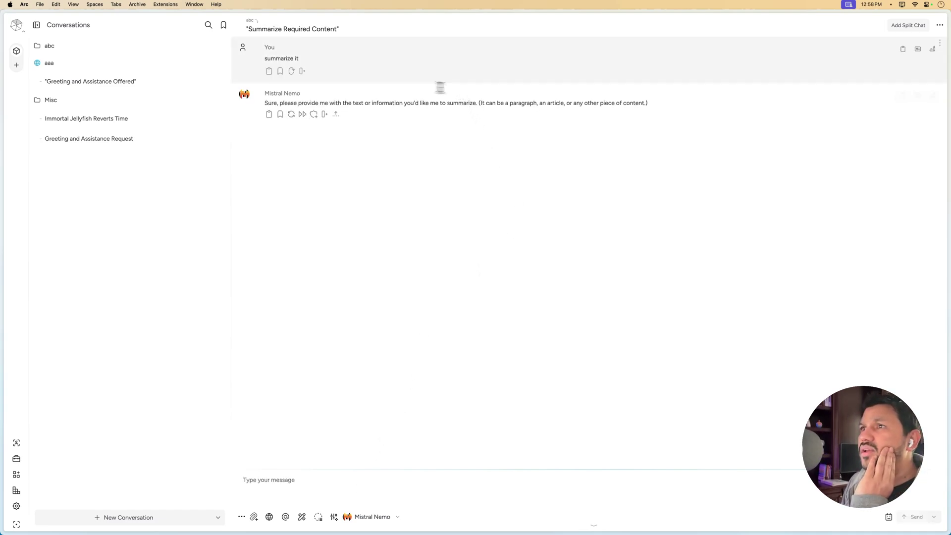
Step: Open the conversation's system prompt, check its attachments, and close it without changes
click(889, 518)
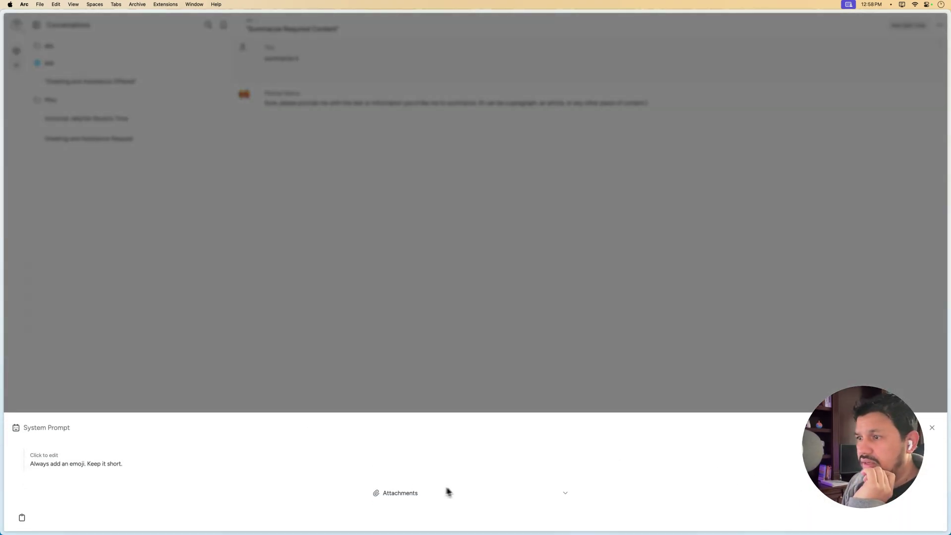
click(563, 497)
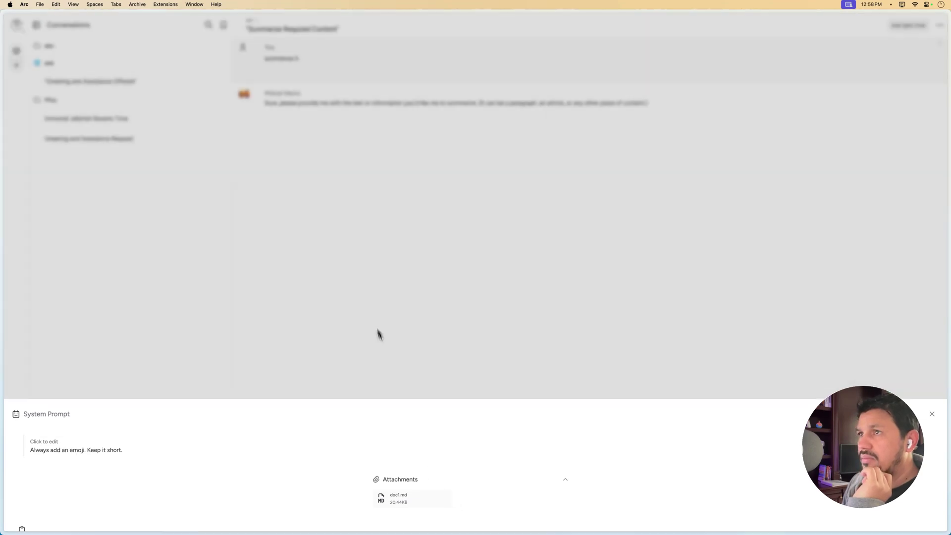
click(377, 334)
Step: Send the follow-up message "what is this about?" in the same conversation
click(339, 477)
text(w-at)
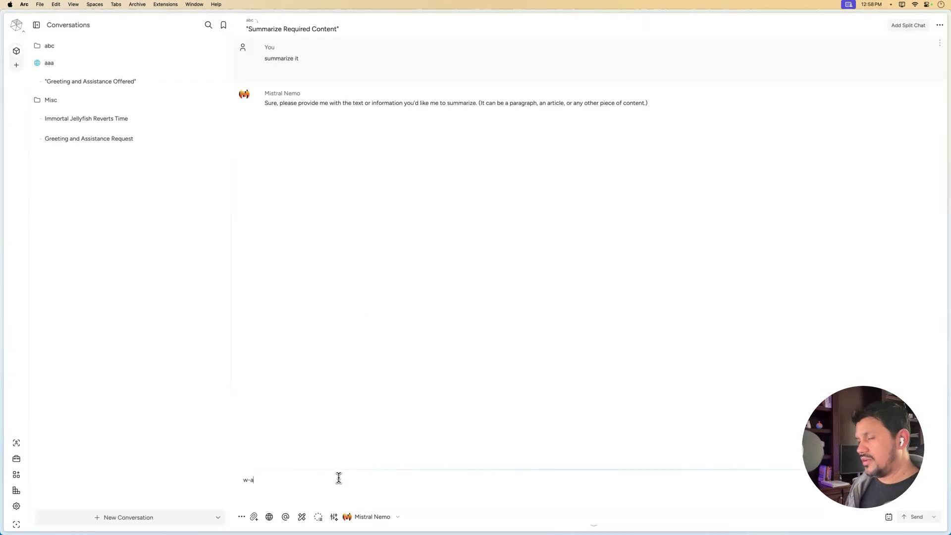
key(BackSpace)
key(BackSpace)
key(BackSpace)
text(hat is)
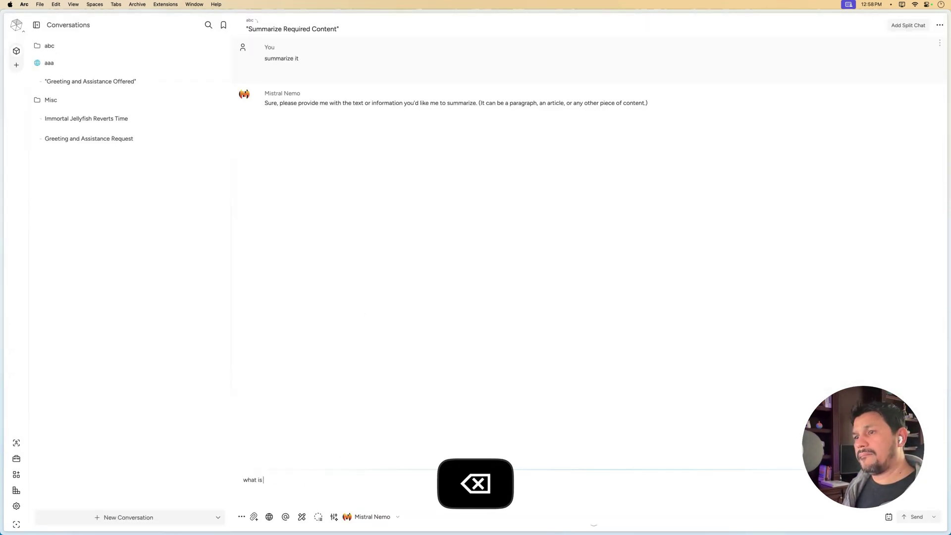
text( this about?)
key(Return)
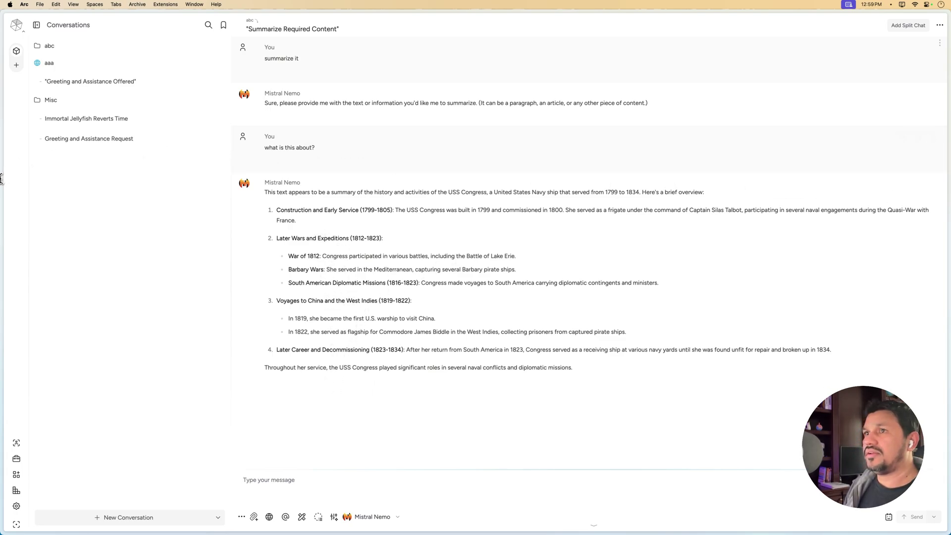
Step: Switch to WebStorm, open doc1.md to compare its text with the model's answer, and close the editor window
click(499, 70)
key(super+Tab)
key(super+Tab)
key(super+Tab)
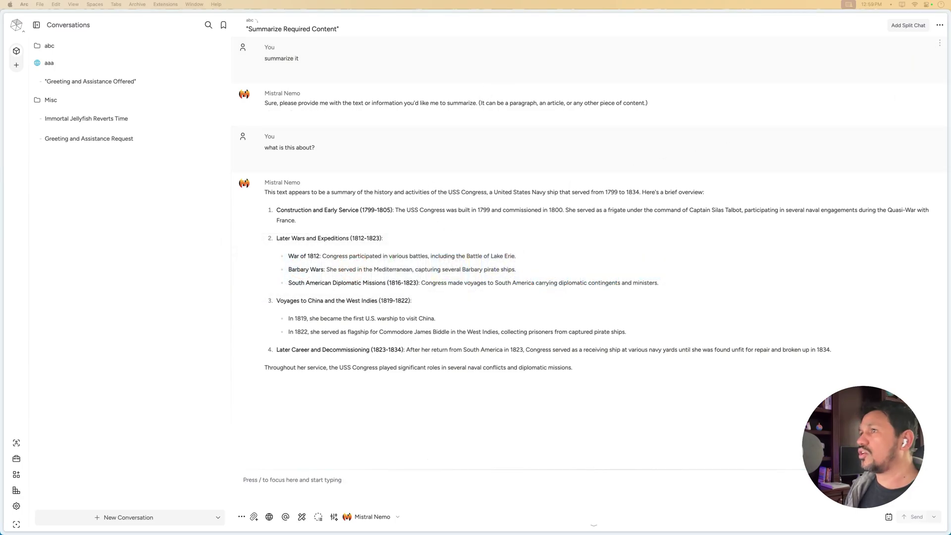
drag(950, 169, 378, 90)
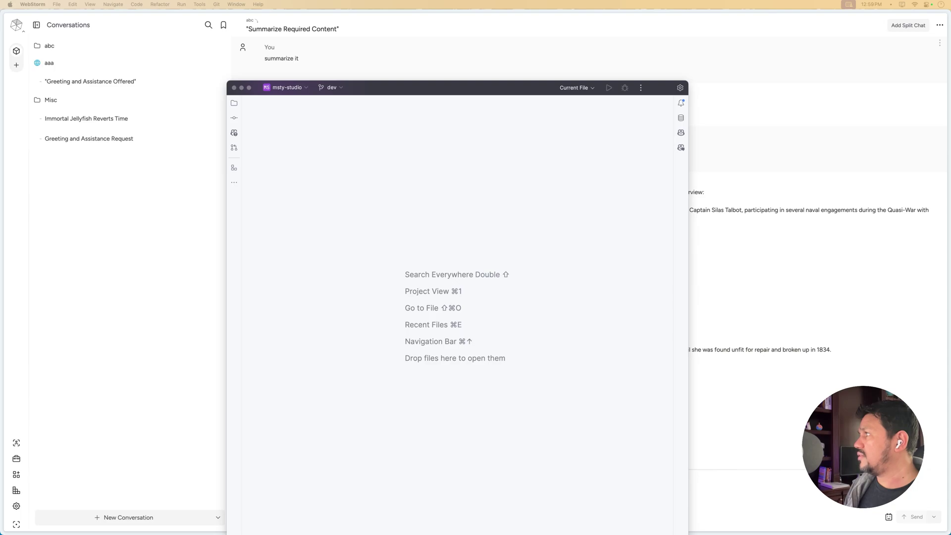
drag(949, 303, 360, 240)
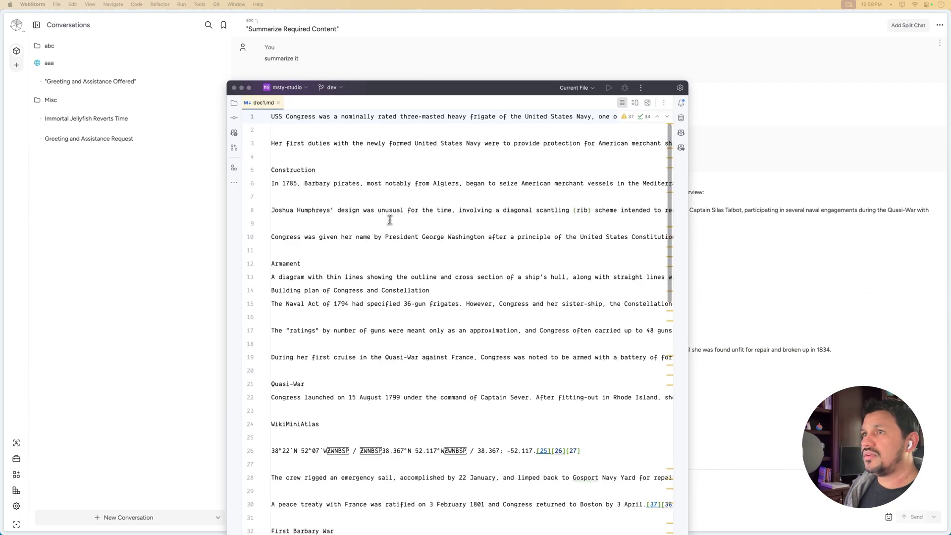
click(390, 221)
scroll(442, 281, down, 5)
scroll(442, 285, up, 5)
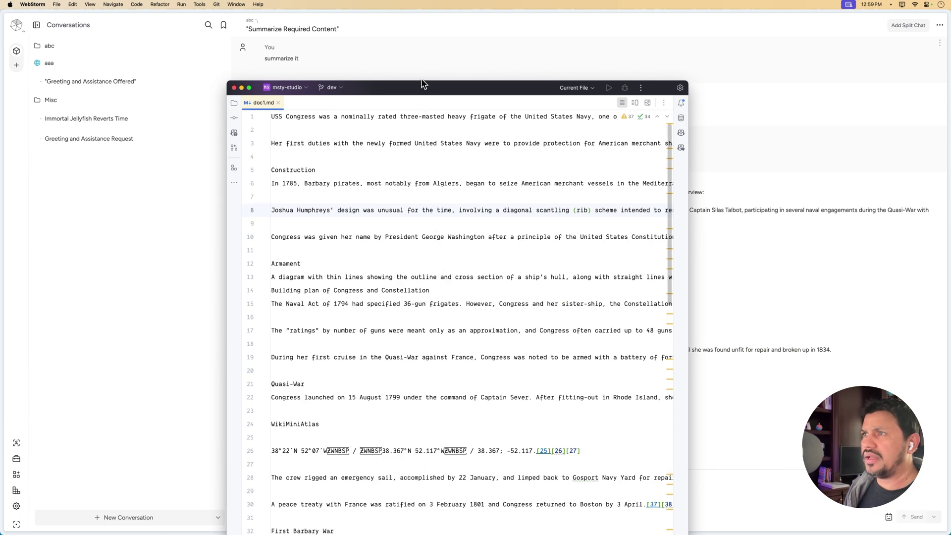
drag(423, 87, 569, 207)
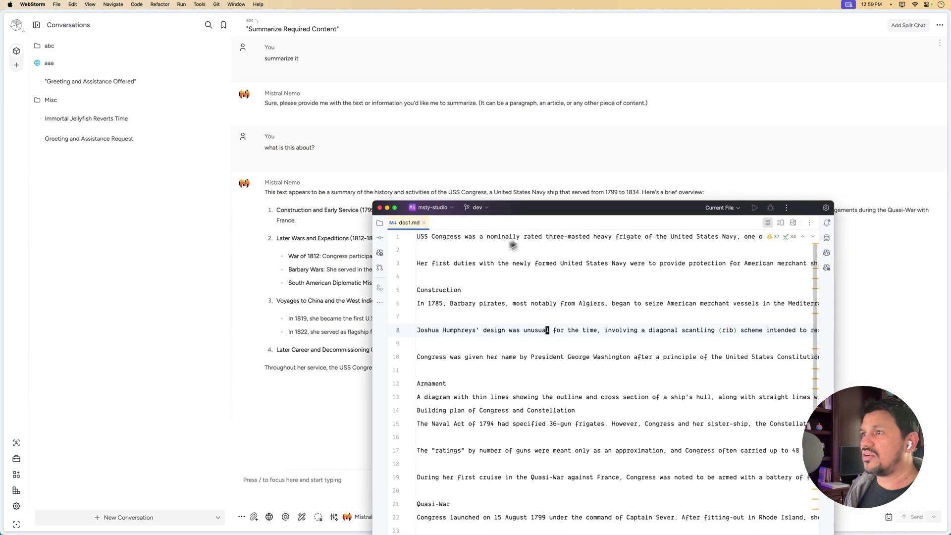
click(381, 208)
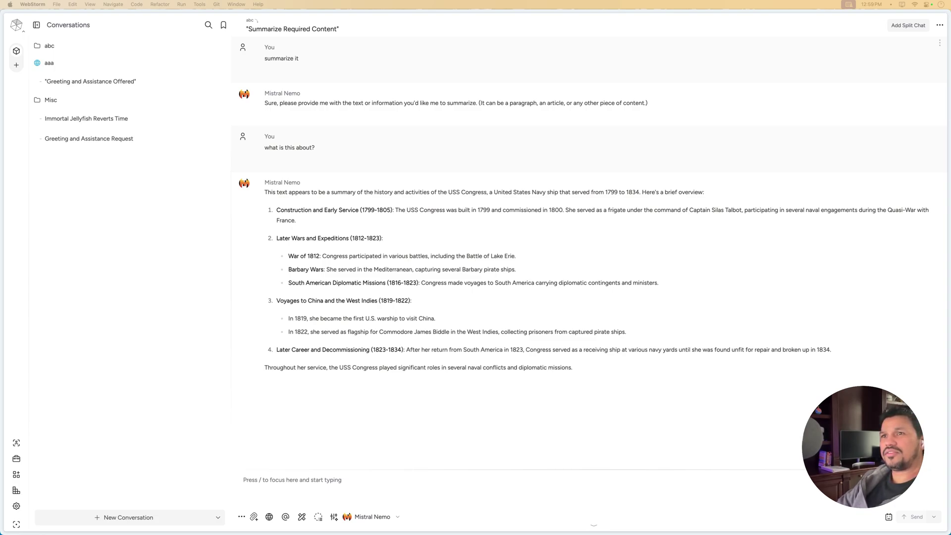
Step: Start a child project under the abc project and name it 1111, leaving its system prompt empty
click(148, 215)
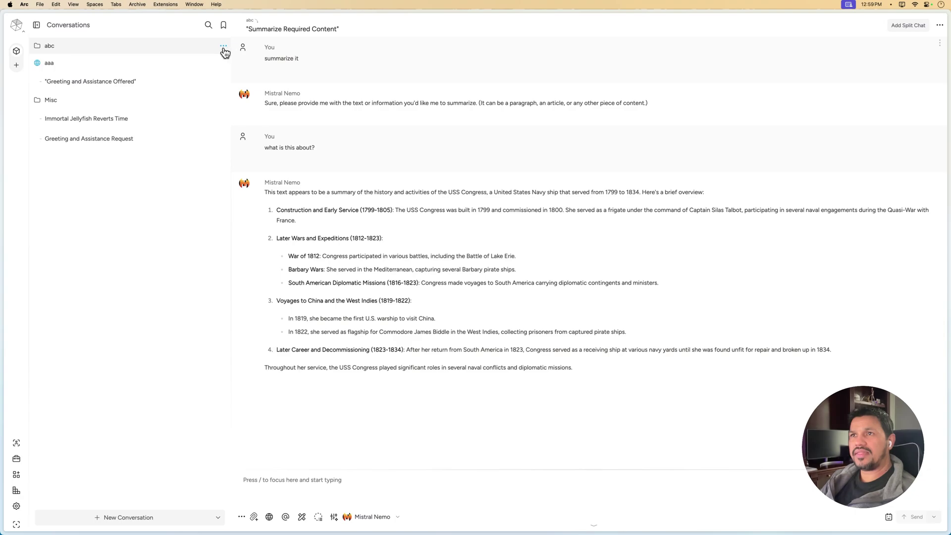
click(224, 49)
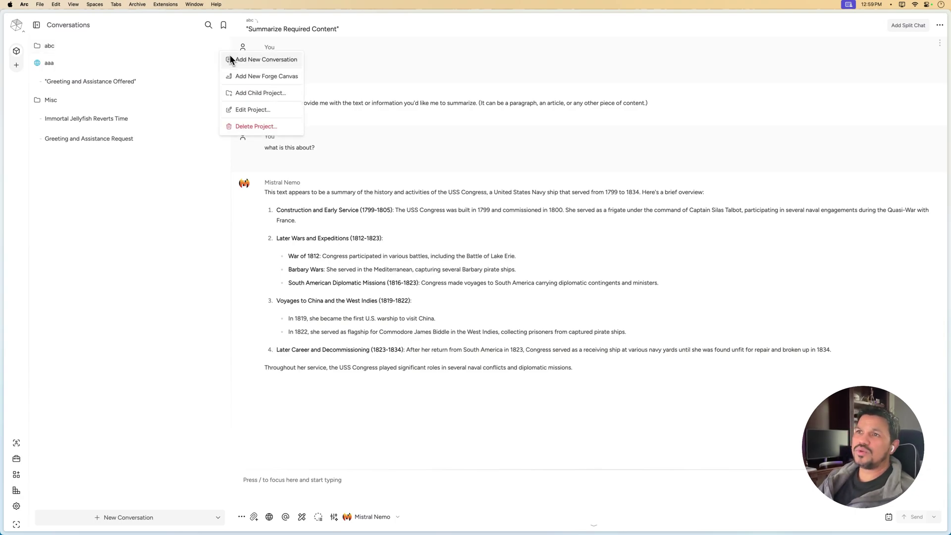
click(261, 93)
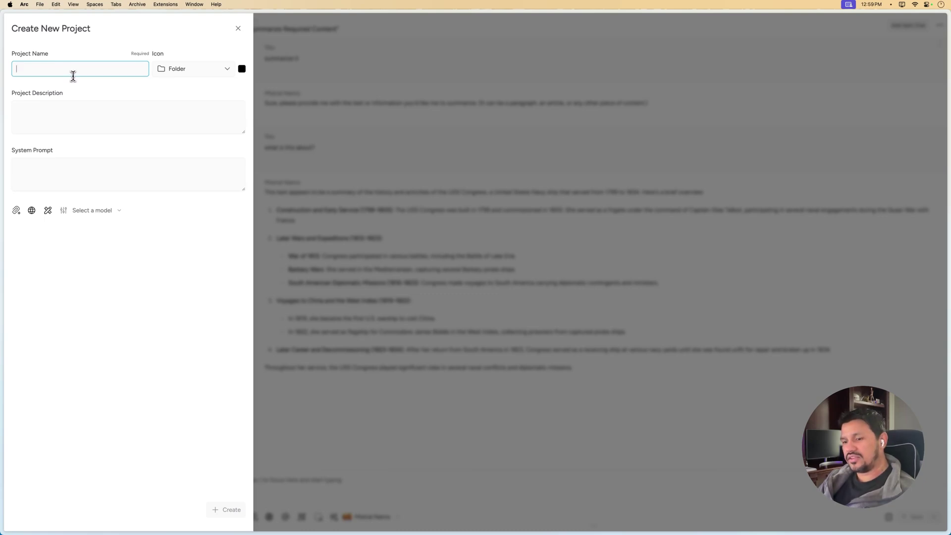
text(1111)
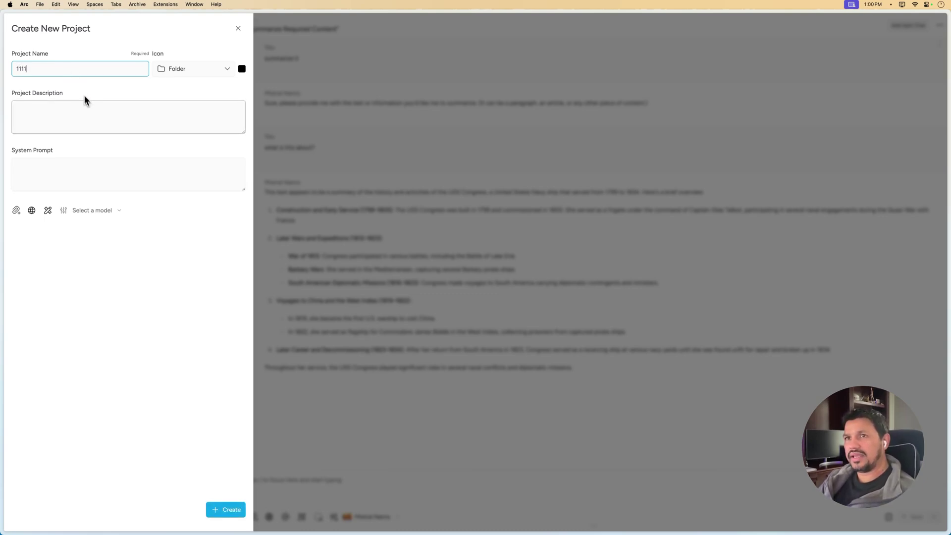
click(68, 171)
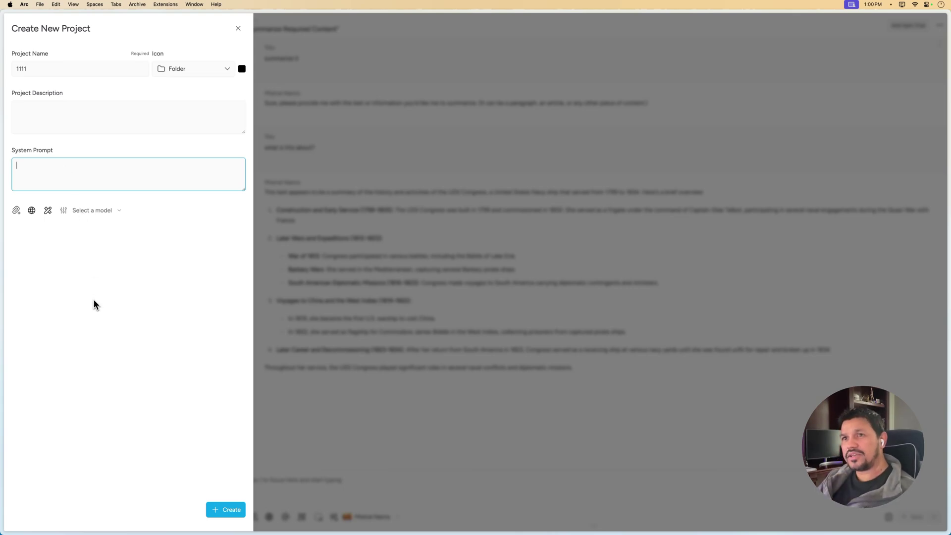
click(85, 288)
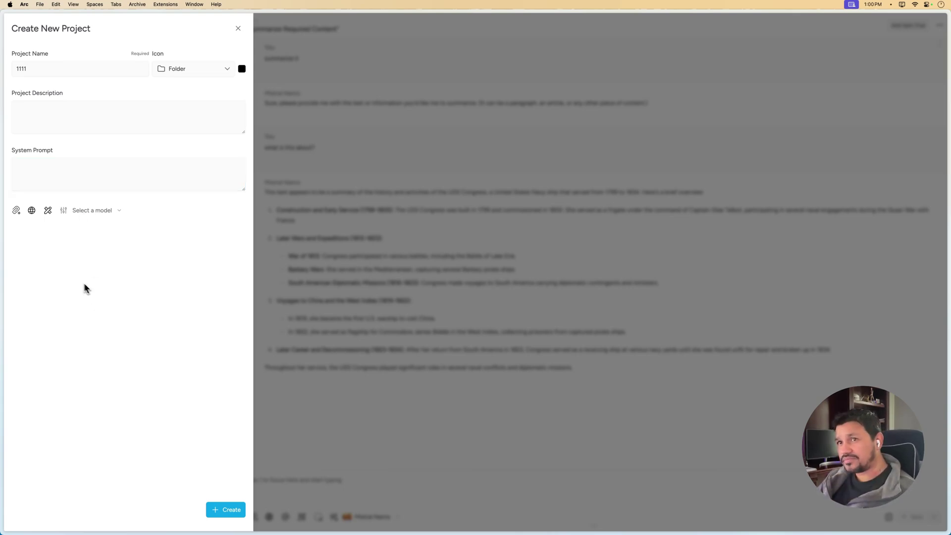
Step: Attach a document to the new child project and close the attachment picker
click(16, 212)
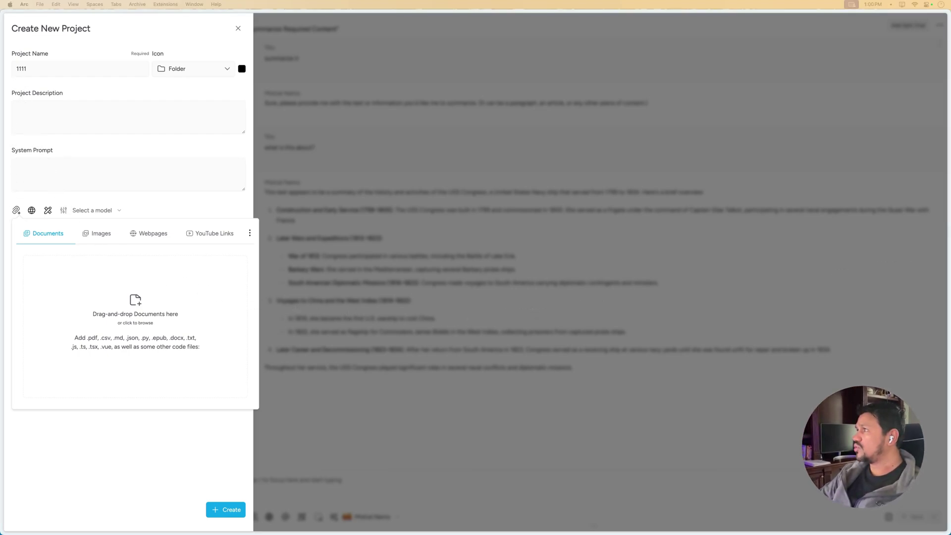
drag(949, 369, 145, 301)
click(99, 184)
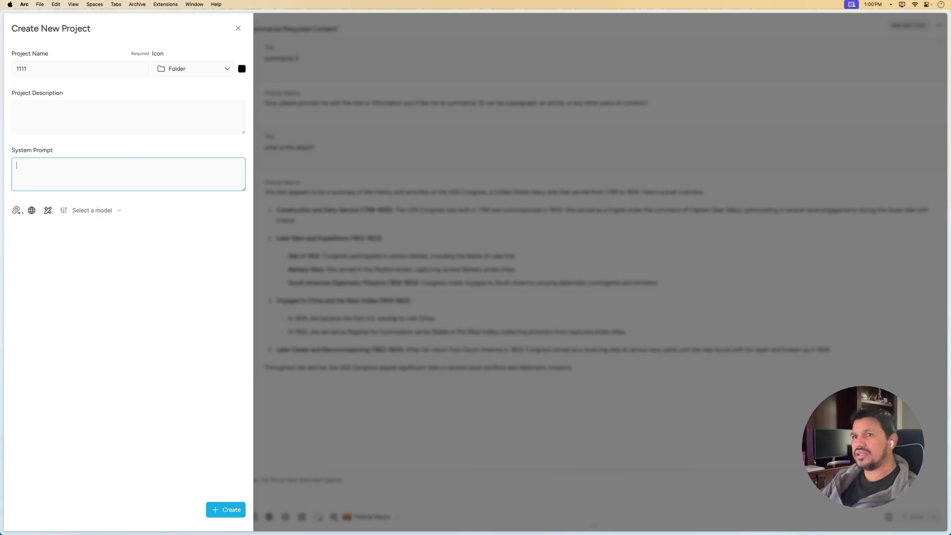
click(106, 268)
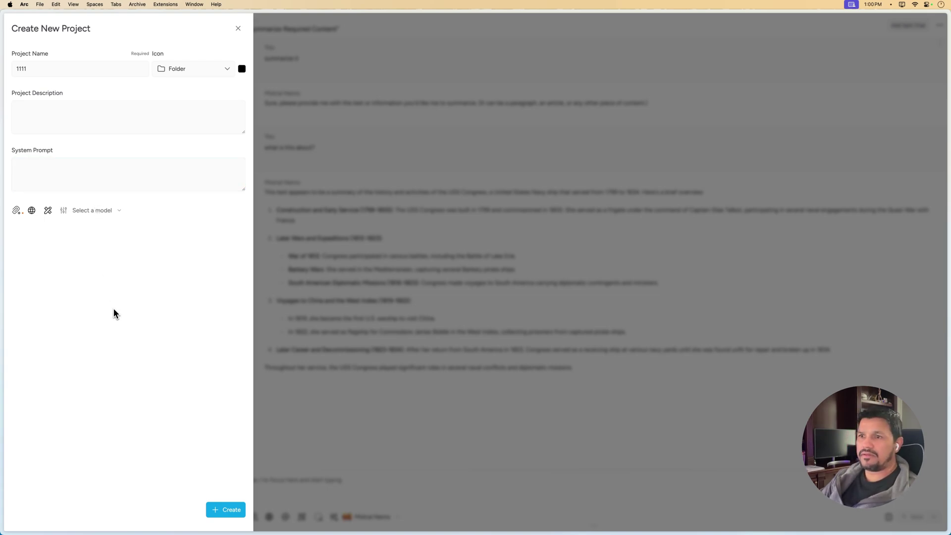
Step: Set the child project's model to phi4:latest
click(85, 212)
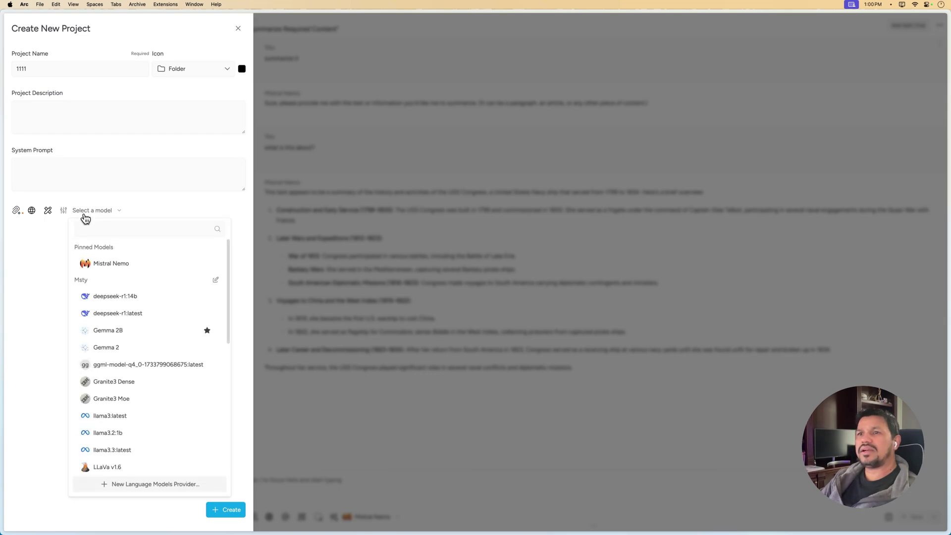
scroll(131, 367, down, 5)
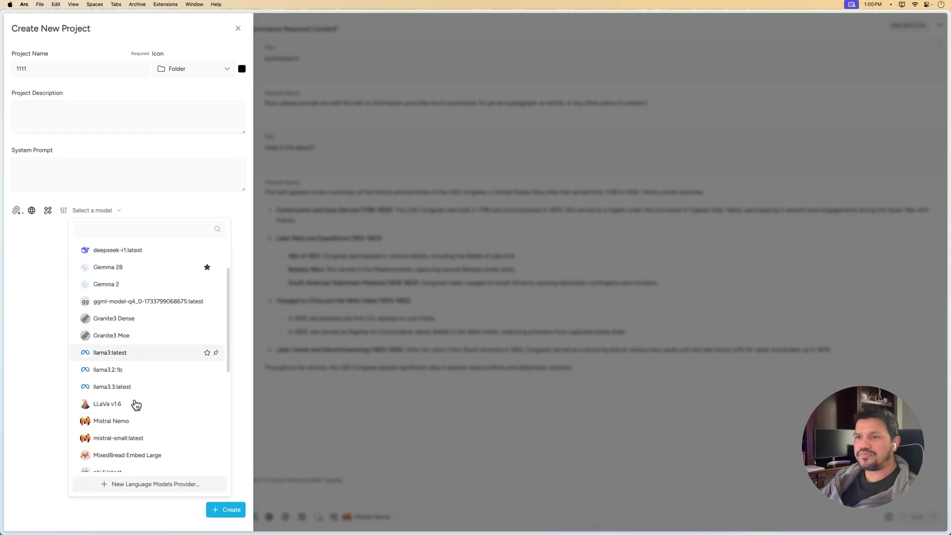
scroll(119, 445, down, 1)
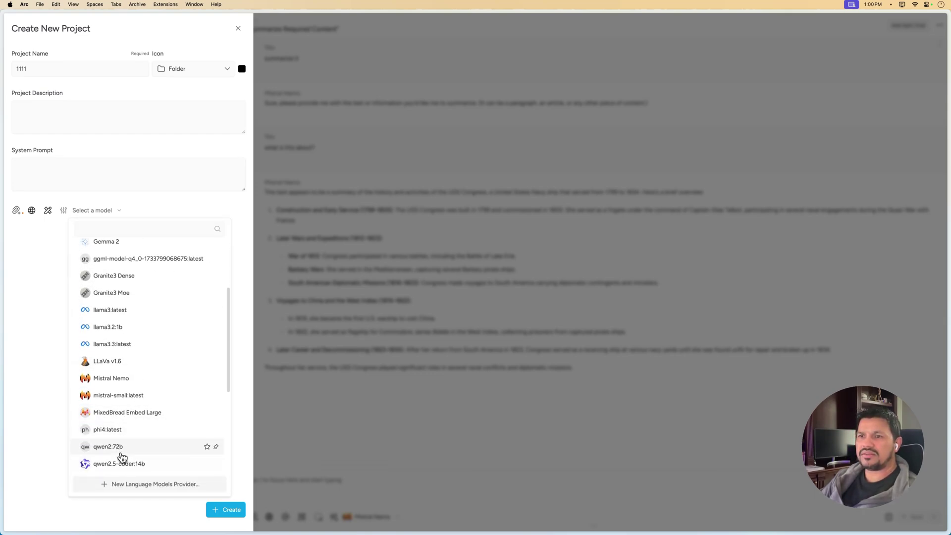
click(112, 430)
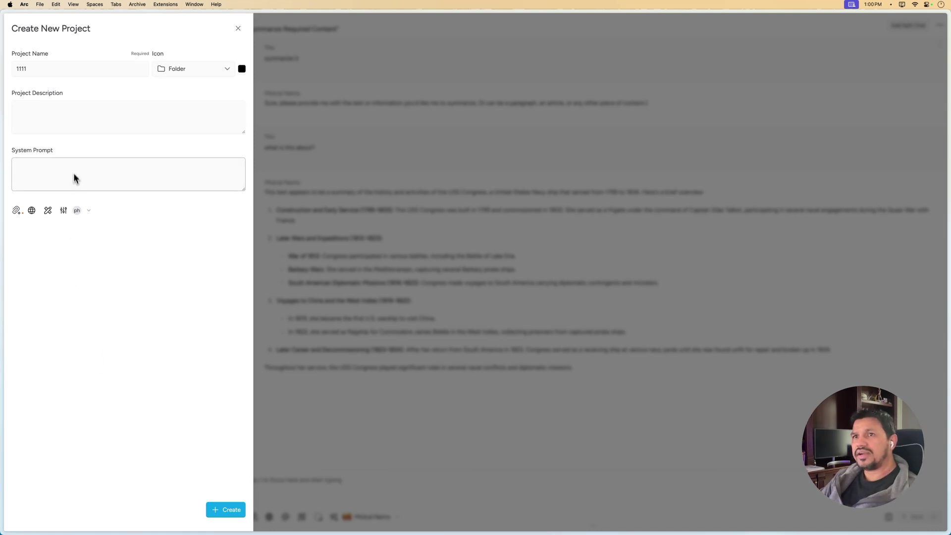
Step: Give the child project a pink Building icon, create it, and reload the page
click(226, 74)
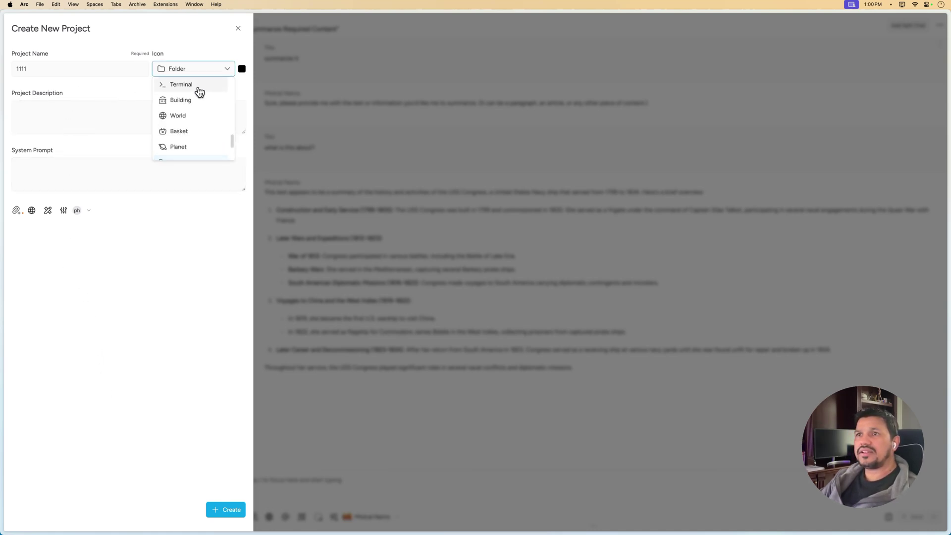
click(195, 97)
click(242, 69)
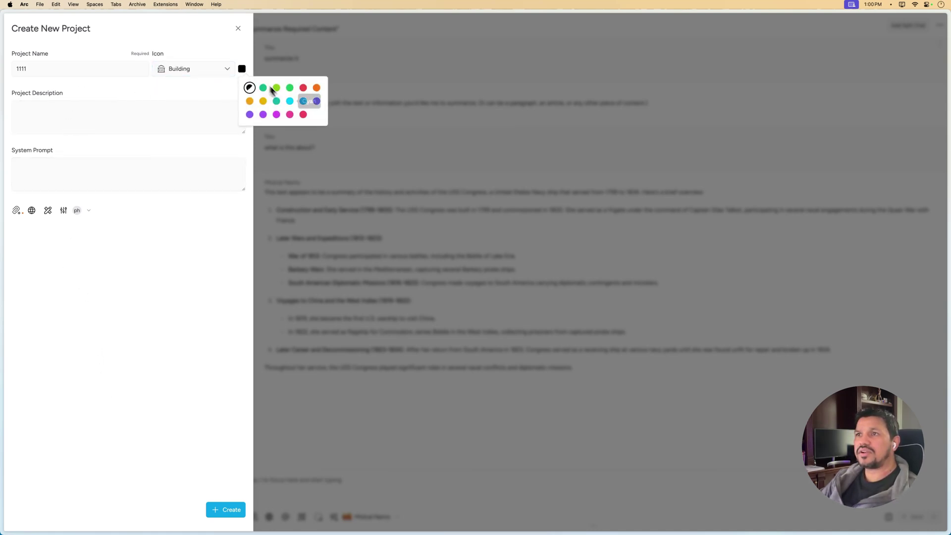
click(289, 115)
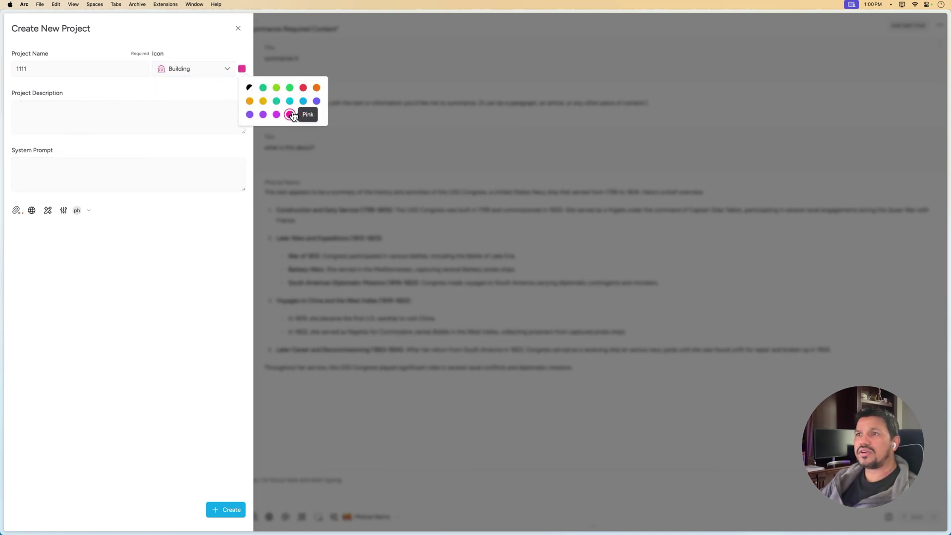
click(225, 510)
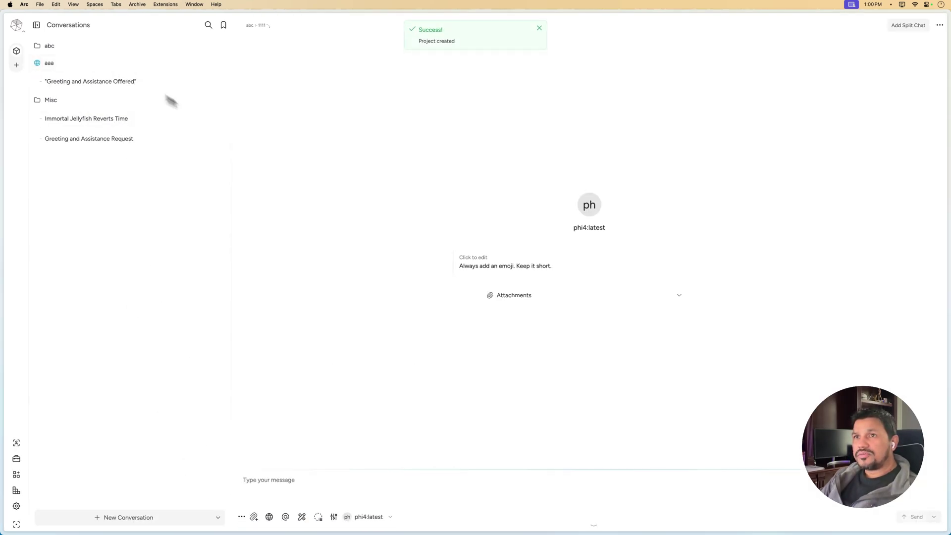
key(super+r)
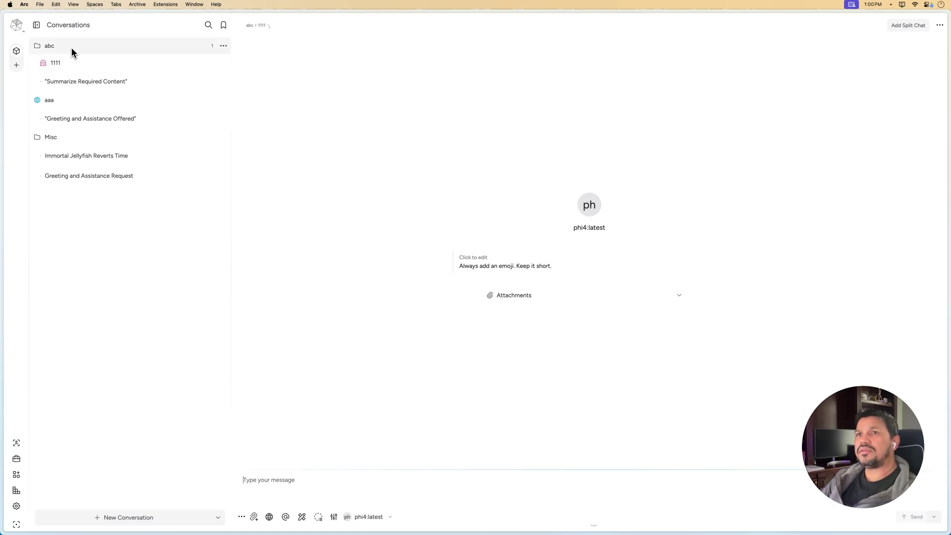
Step: Collapse the aaa and Misc projects and open the "Summarize Required Content" conversation inside the abc project
click(79, 46)
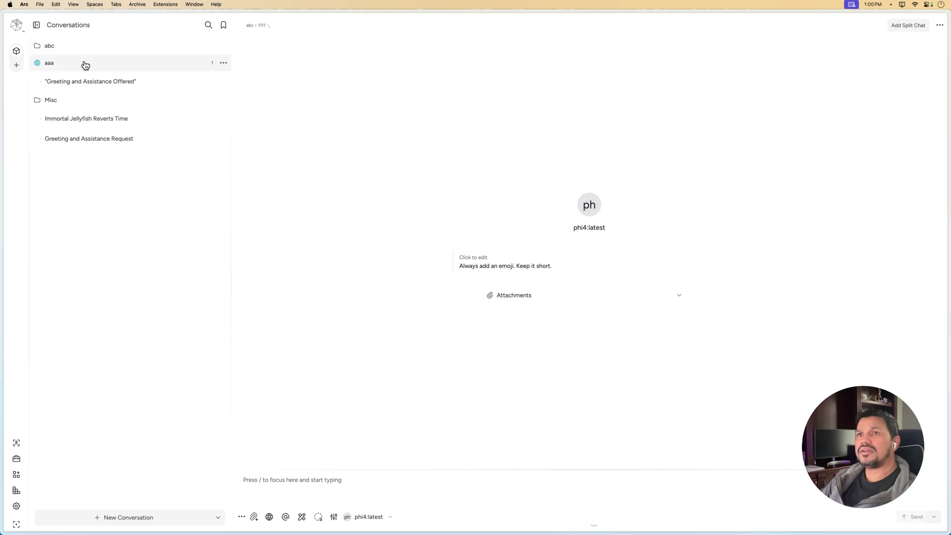
click(82, 63)
click(79, 80)
click(78, 44)
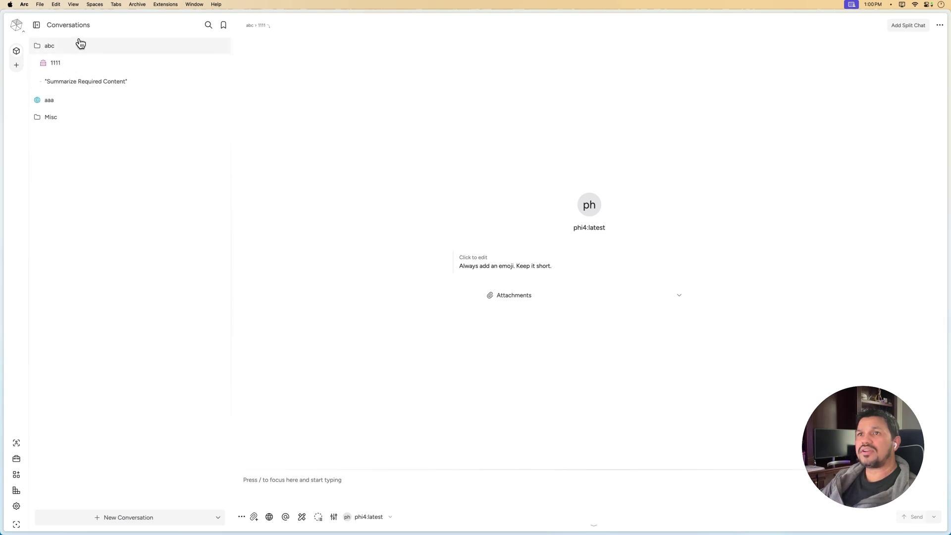
click(77, 80)
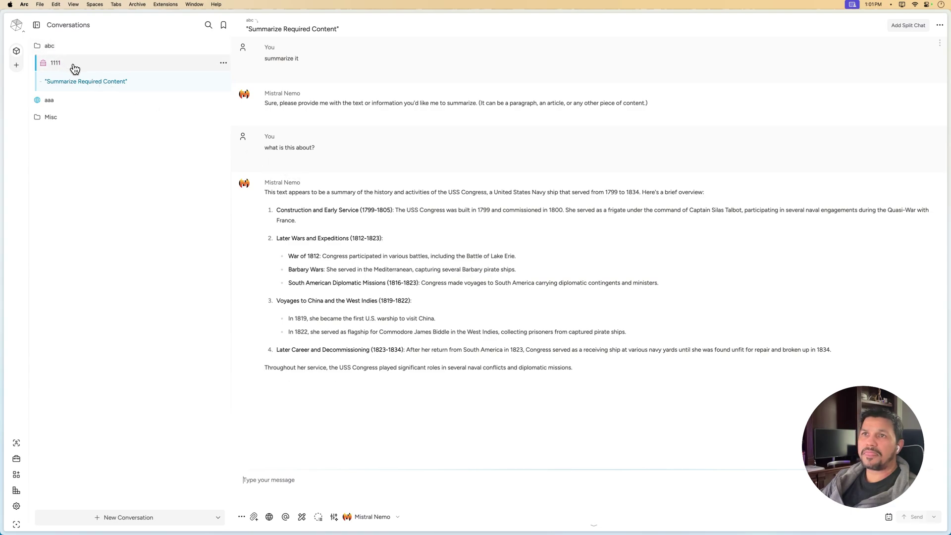
Step: Start a new conversation inside the 1111 child project
click(75, 66)
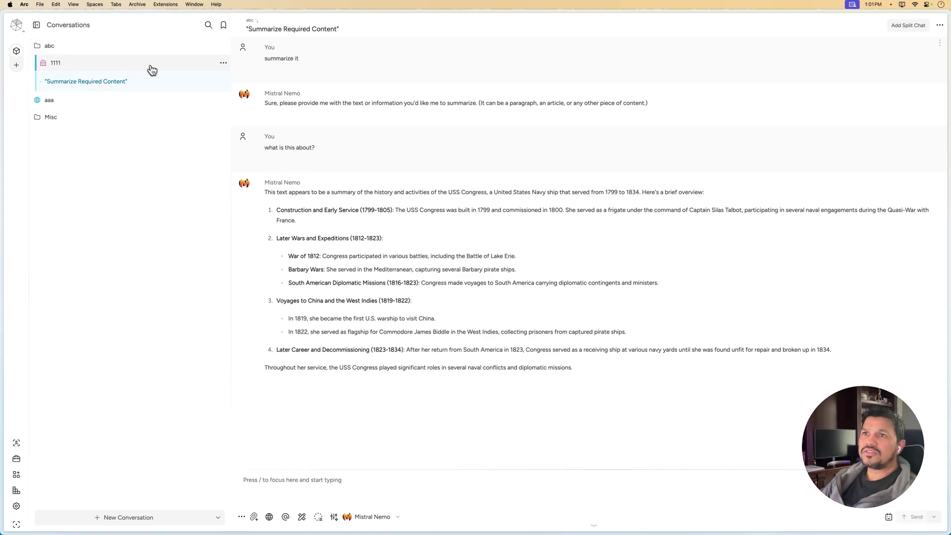
click(223, 62)
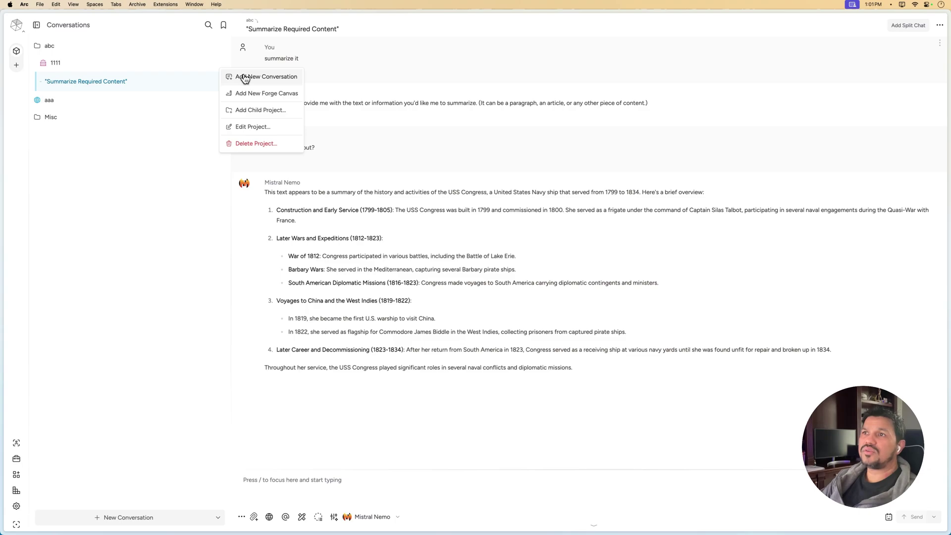
click(242, 75)
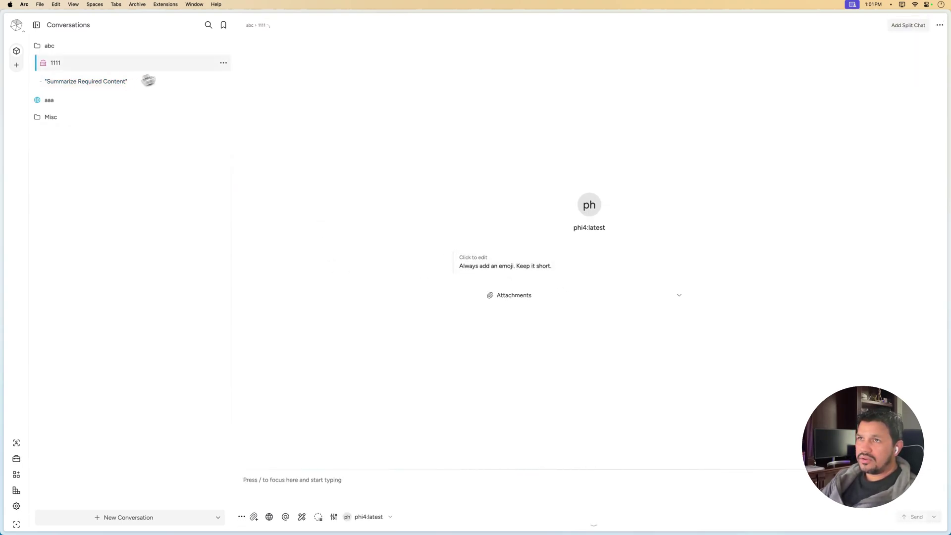
Step: Inspect the 1111 child project's settings, including its system prompt and attachments, and close them without making changes
click(223, 63)
click(235, 126)
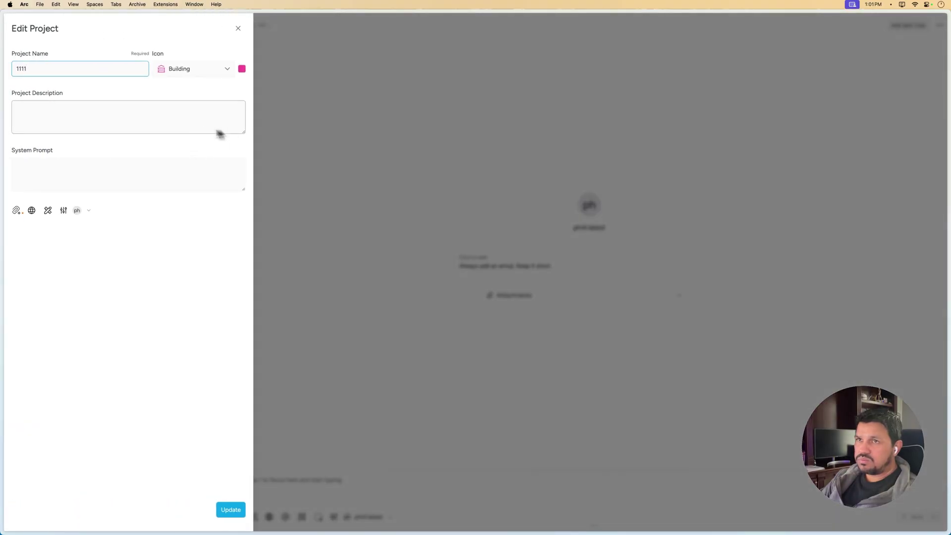
click(351, 157)
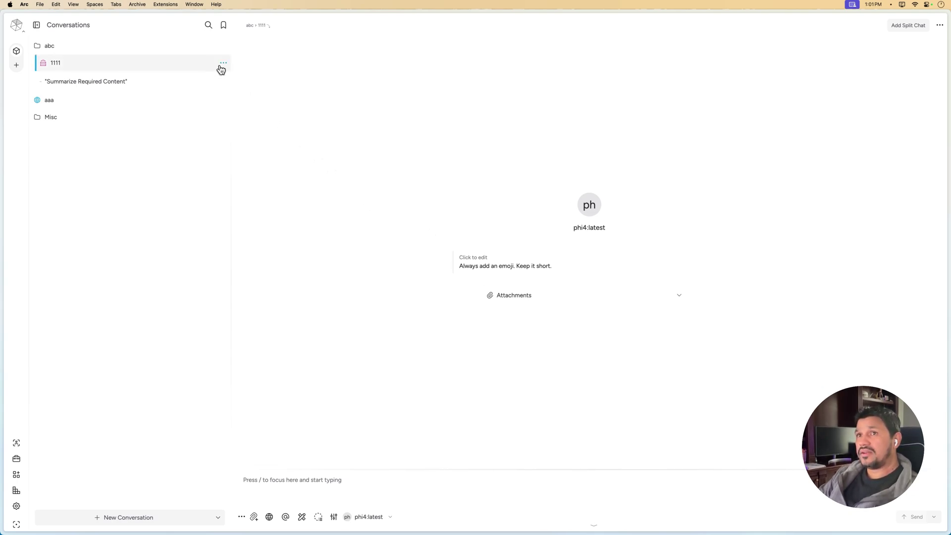
click(222, 64)
click(243, 125)
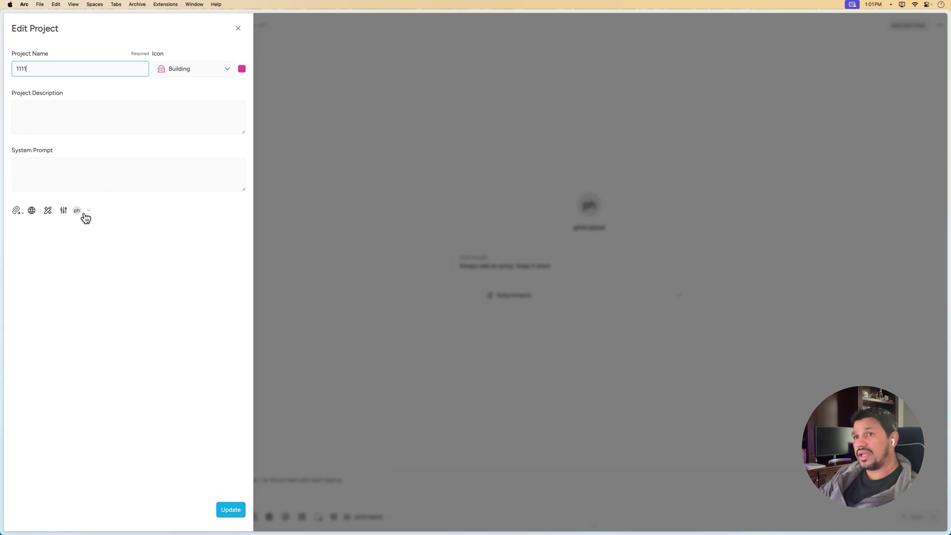
click(17, 212)
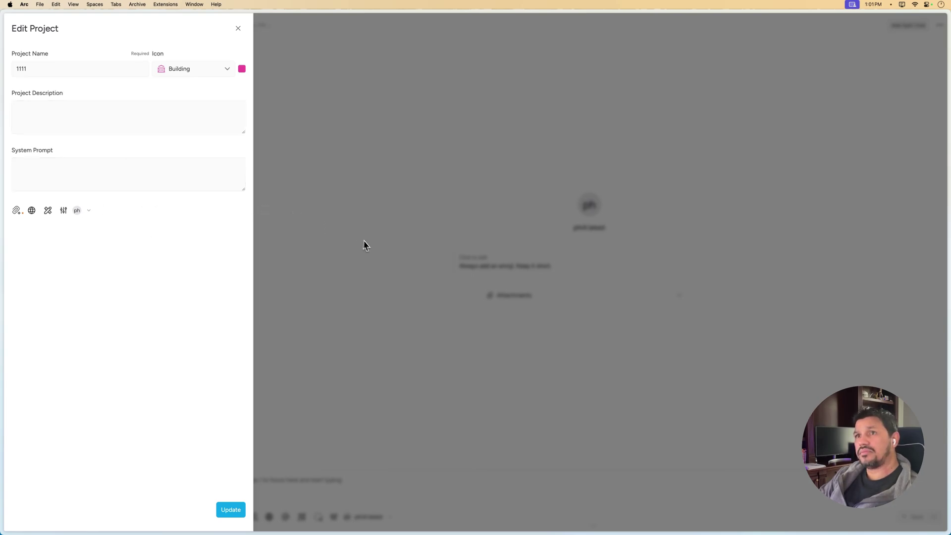
click(268, 230)
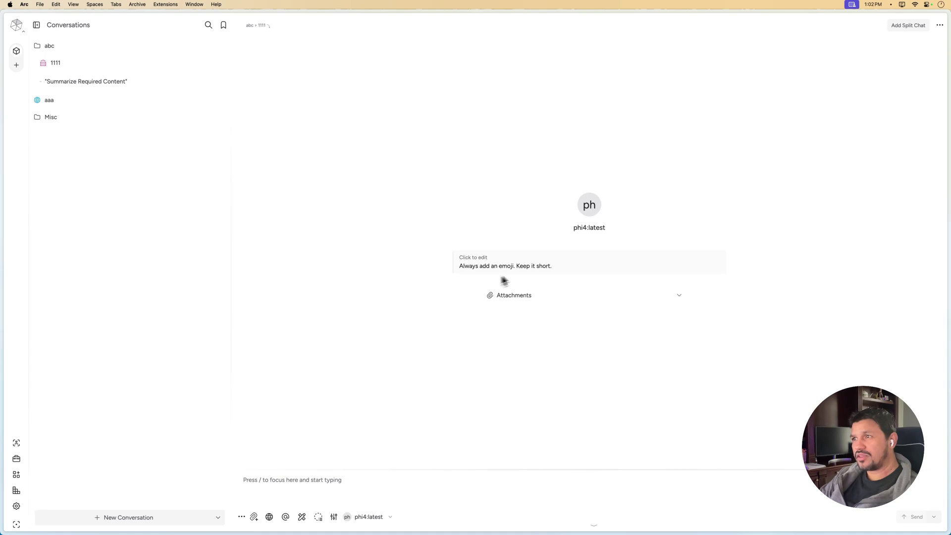
Step: Expand the new conversation's attachments and open its system prompt for editing, leaving the prompt without changes
click(680, 296)
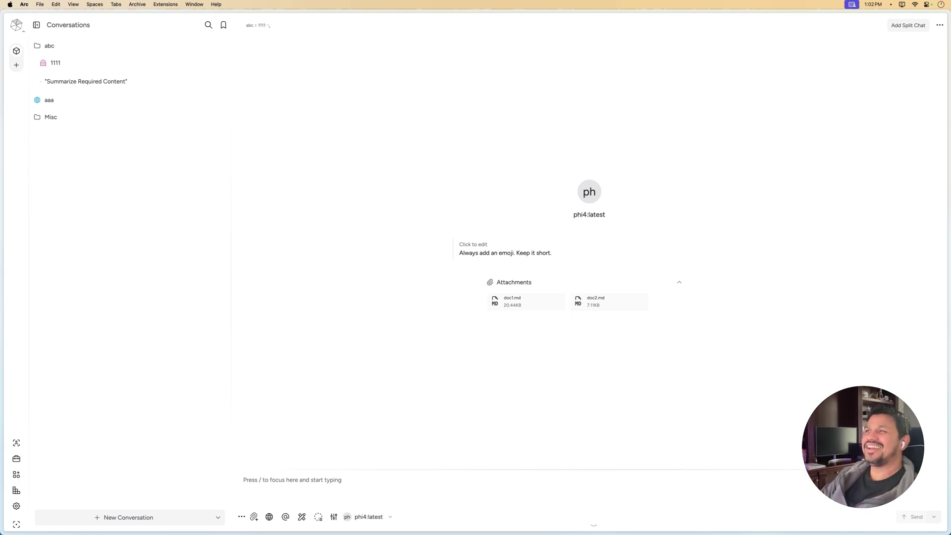
click(500, 256)
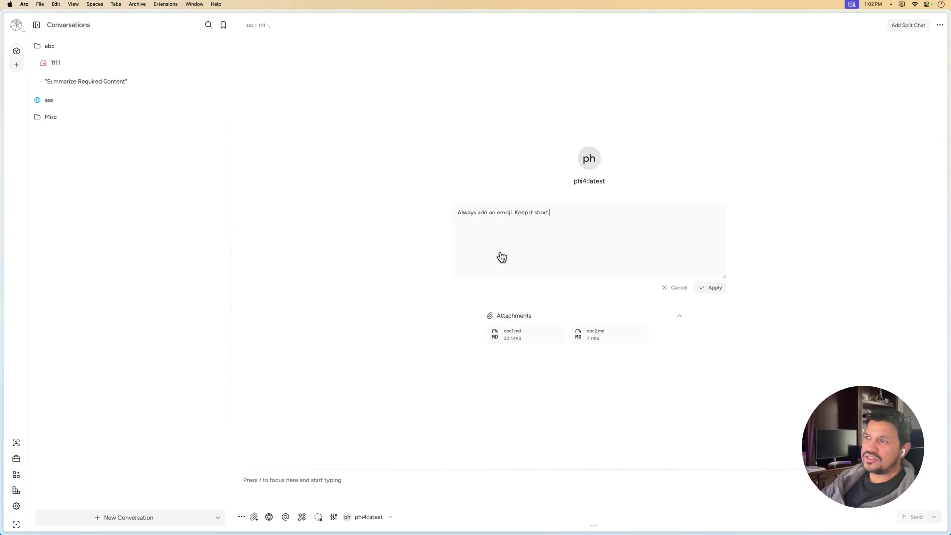
click(678, 290)
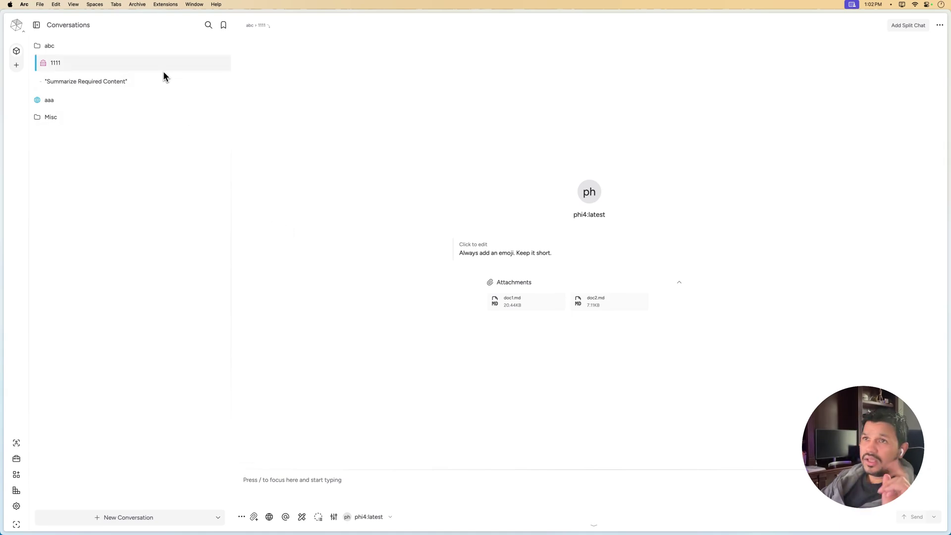
click(224, 65)
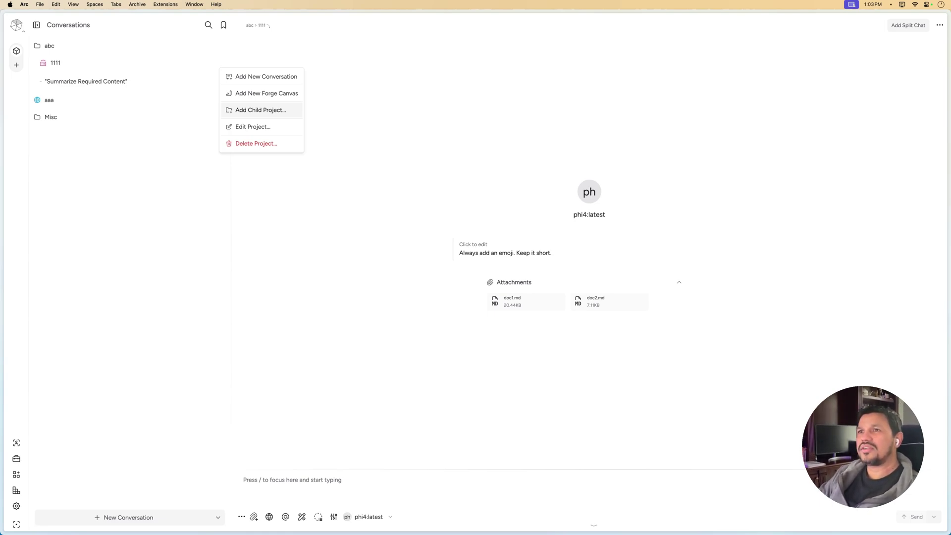
click(261, 110)
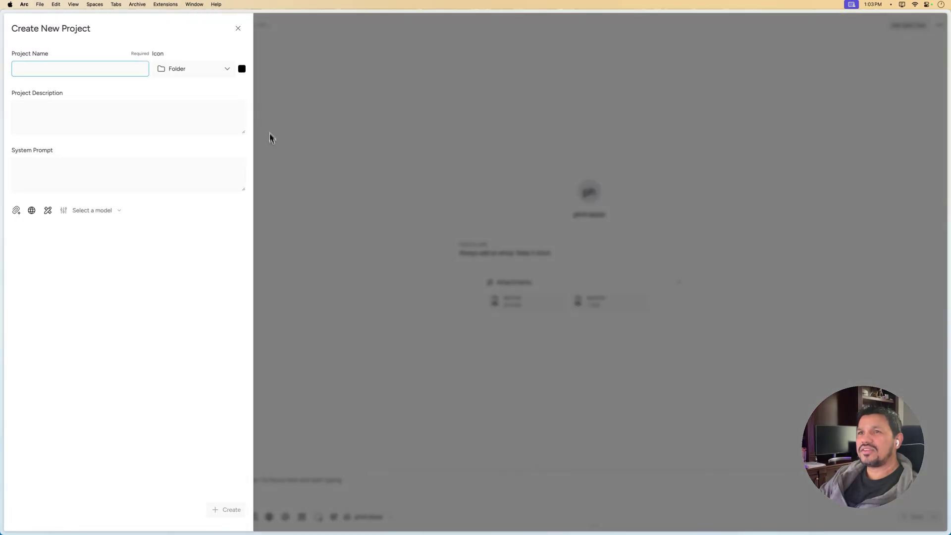
click(234, 29)
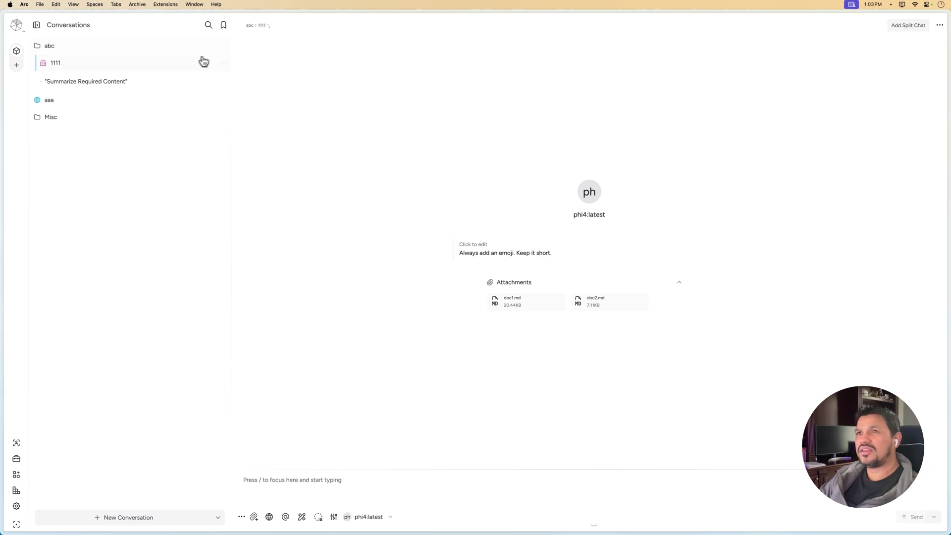
Step: Create a child project named abc2 under the abc project and reload the page
click(226, 48)
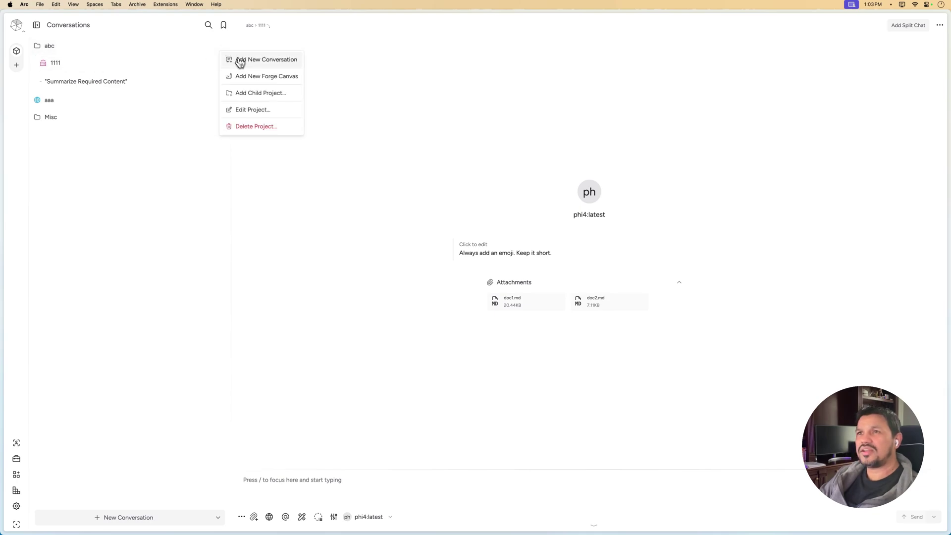
click(250, 94)
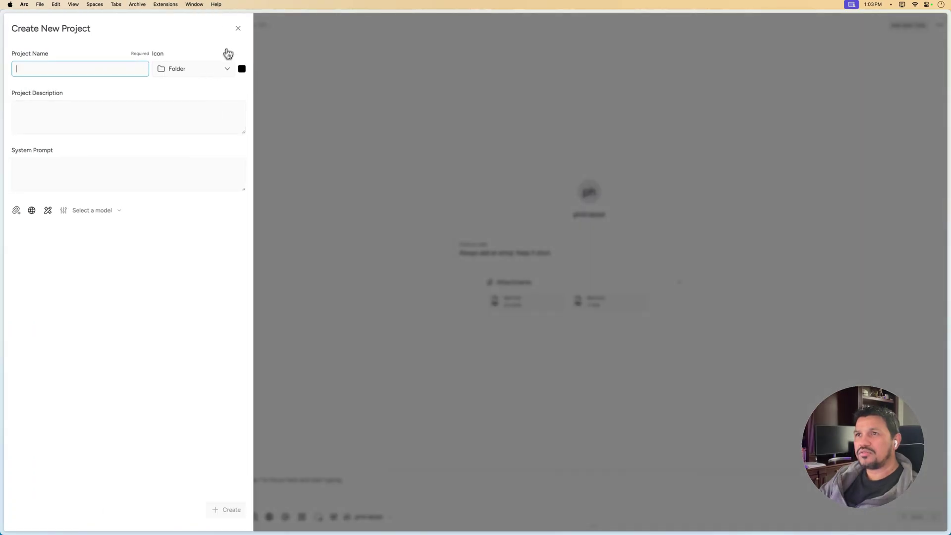
text(abc)
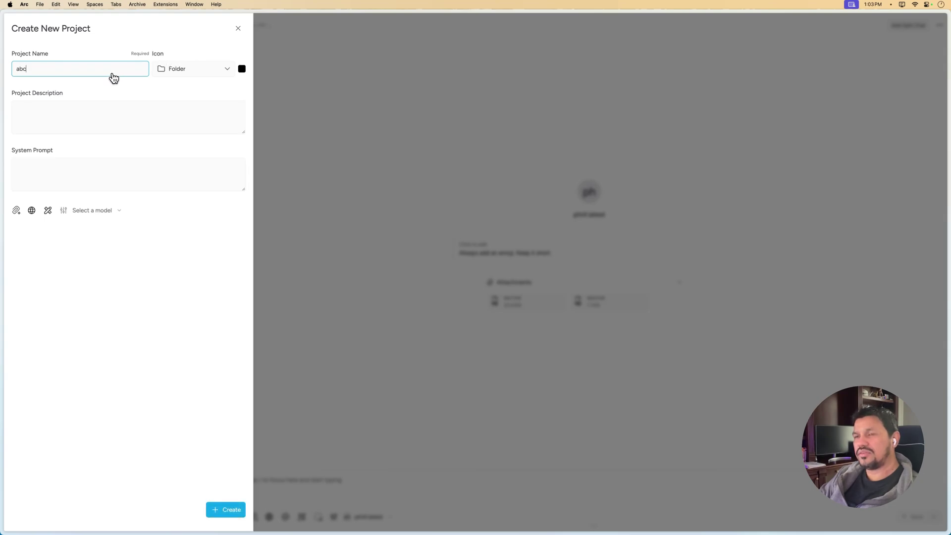
text(2)
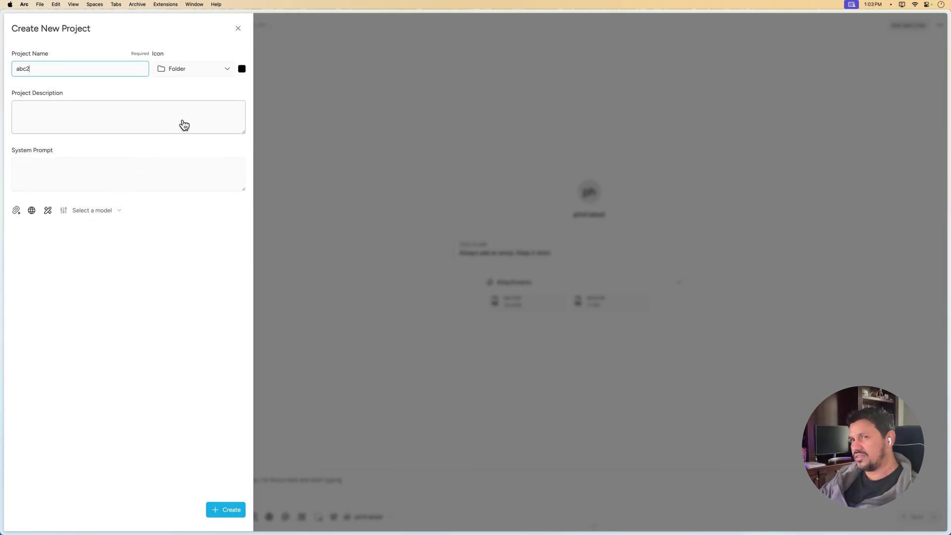
click(229, 510)
key(super+r)
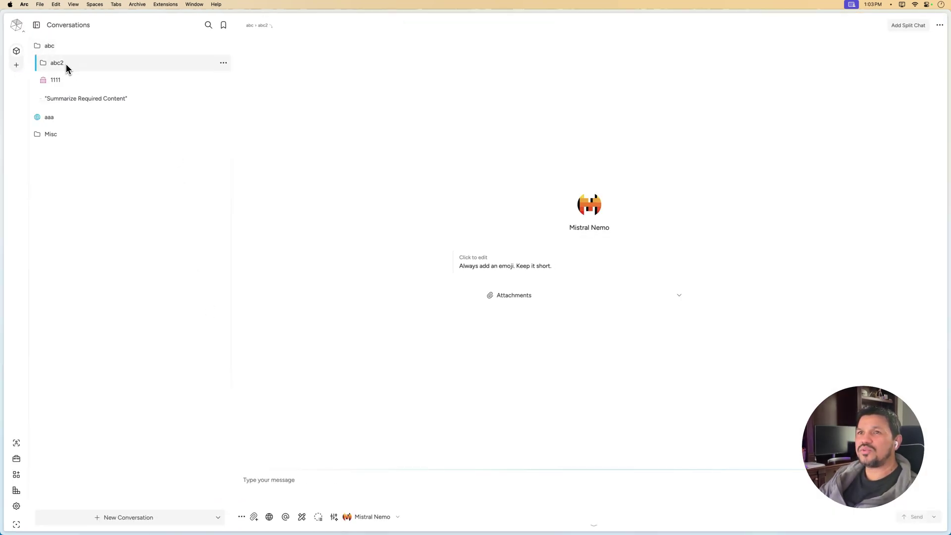
Step: Start a new conversation in the abc project and another in its abc2 child project
click(224, 63)
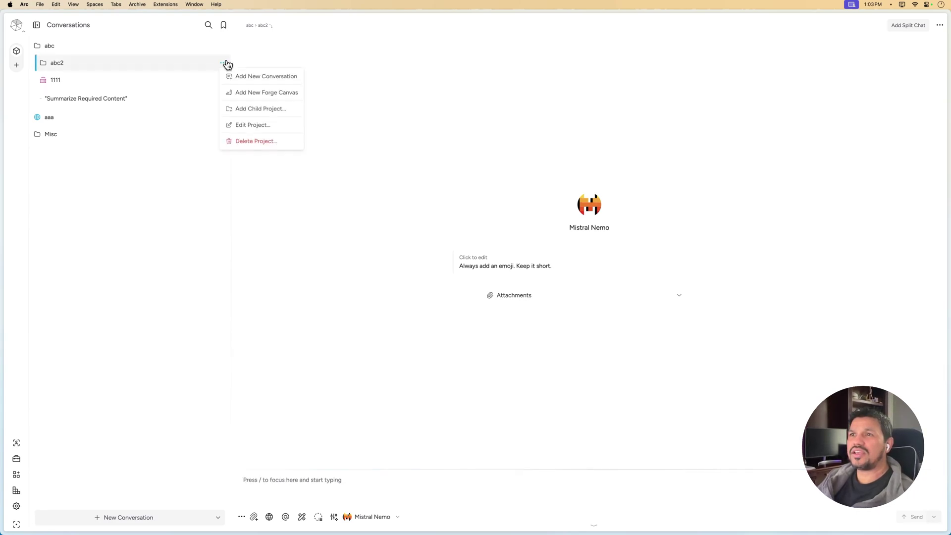
click(198, 47)
click(223, 46)
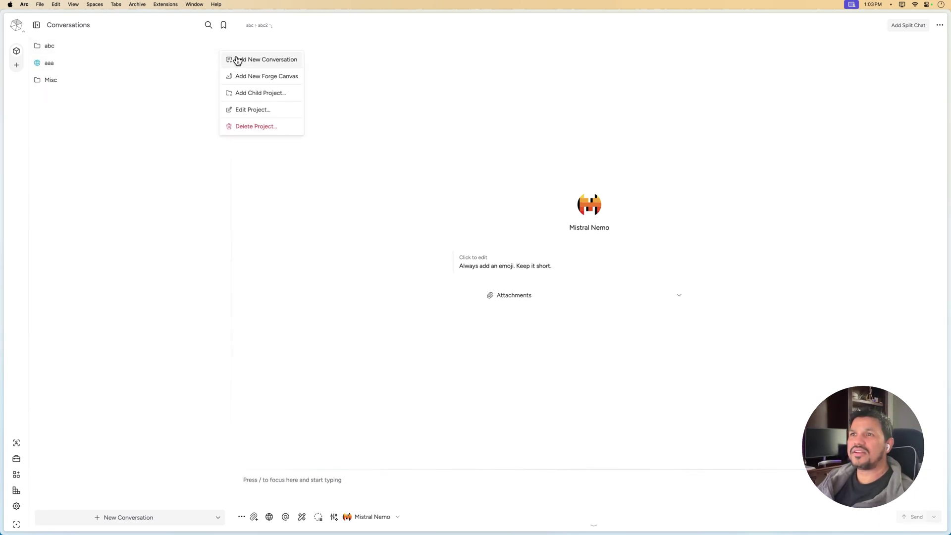
click(238, 60)
click(164, 50)
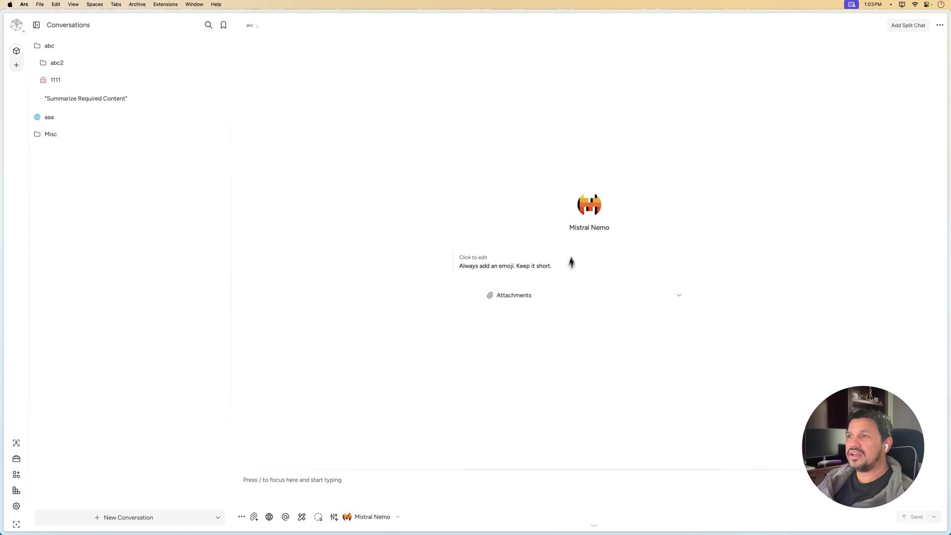
click(224, 63)
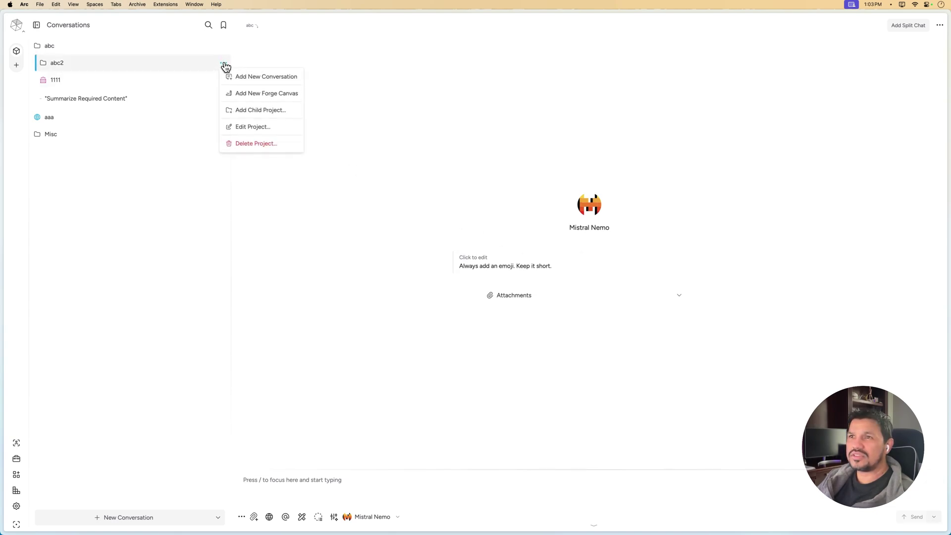
click(235, 77)
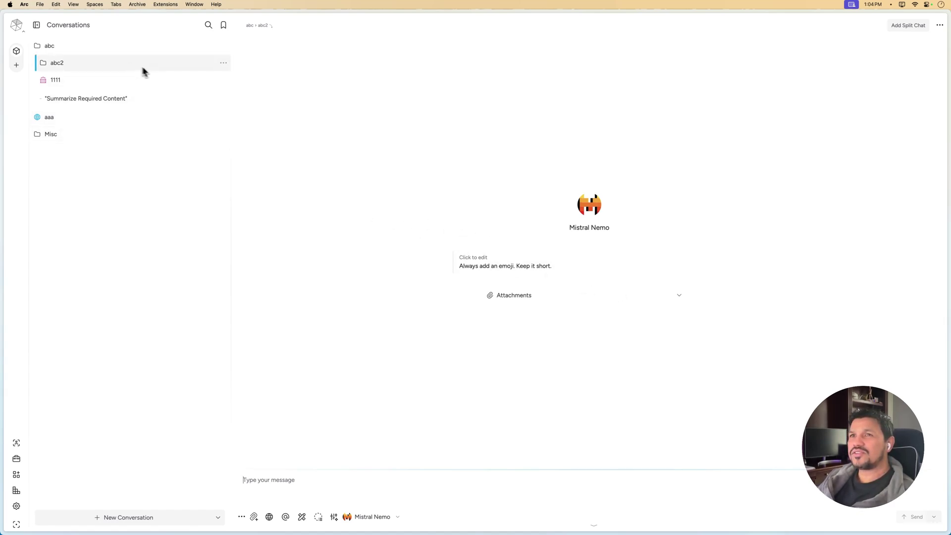
Step: Begin a child project under abc2, naming it 345 and giving it an amber Basket icon
click(222, 63)
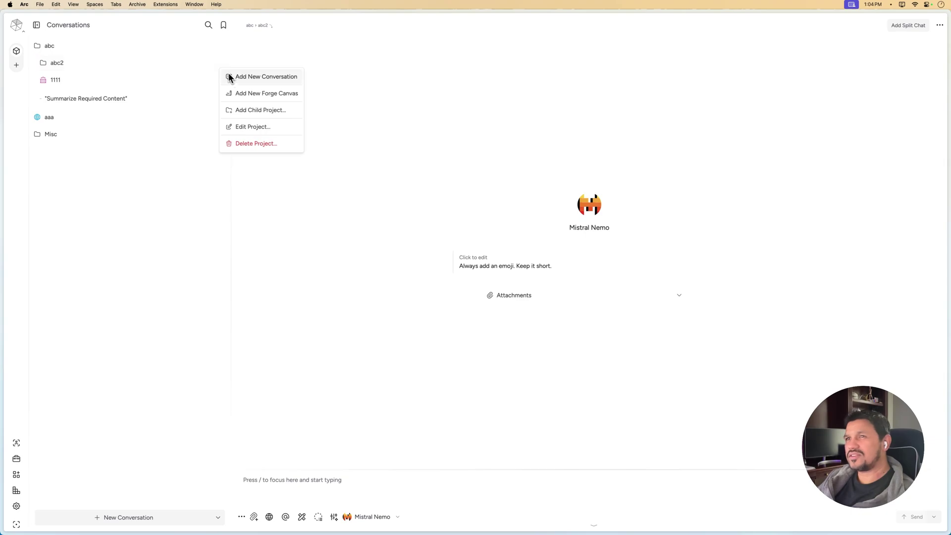
click(240, 110)
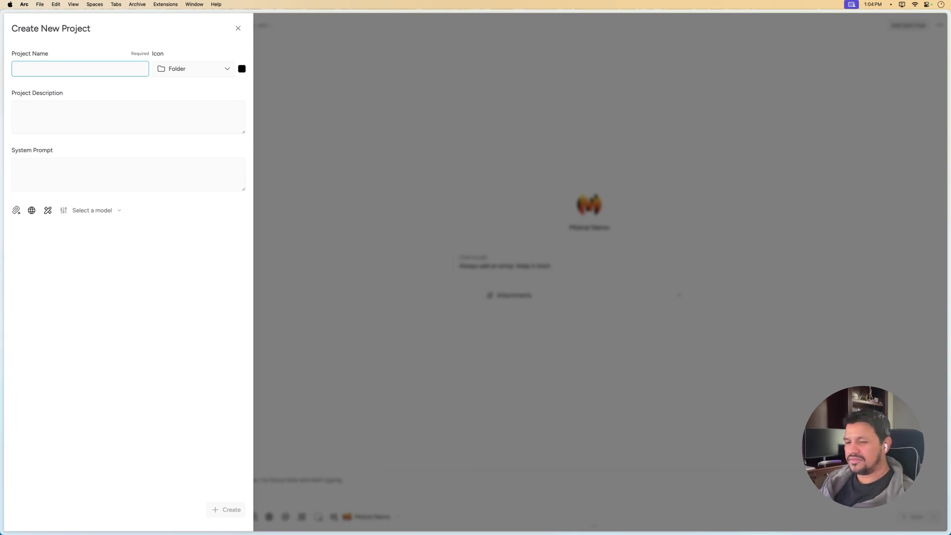
text(345)
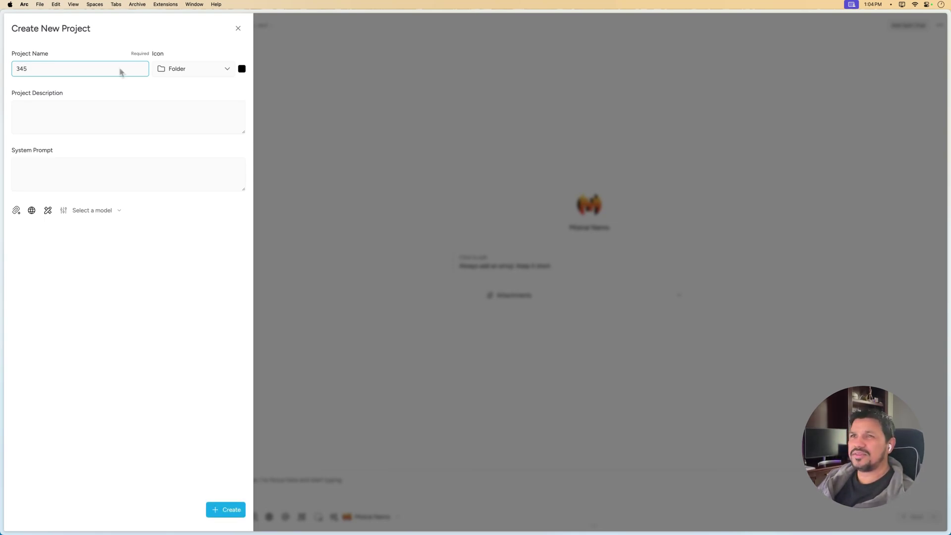
click(178, 69)
scroll(183, 99, up, 1)
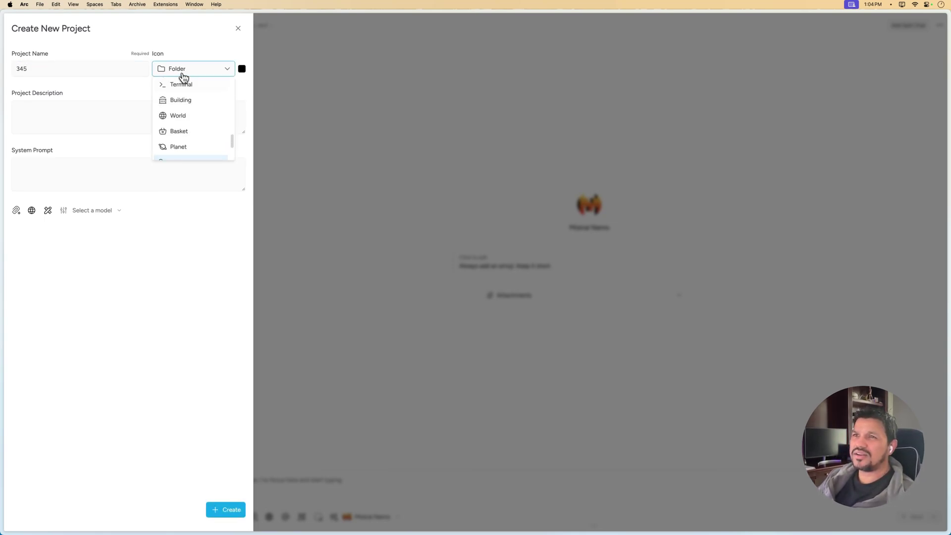
click(195, 129)
click(242, 70)
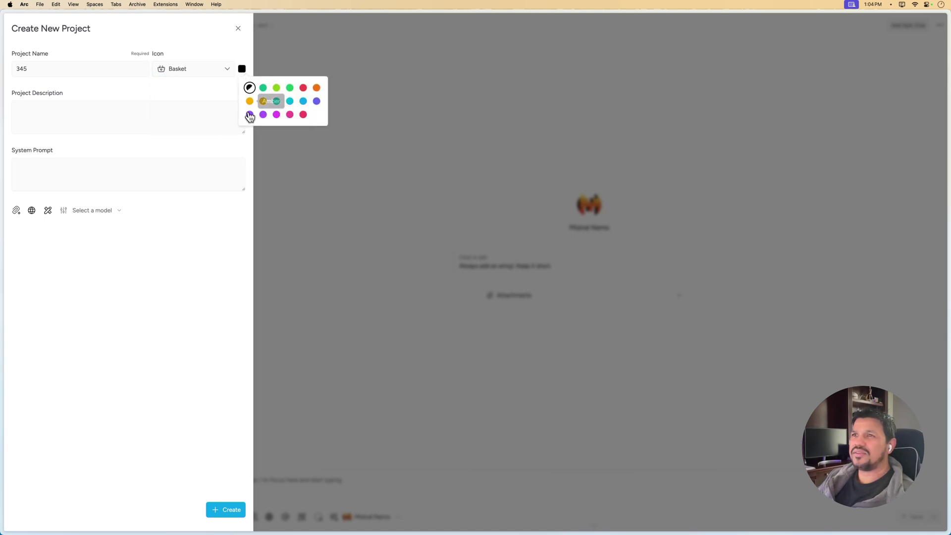
click(249, 101)
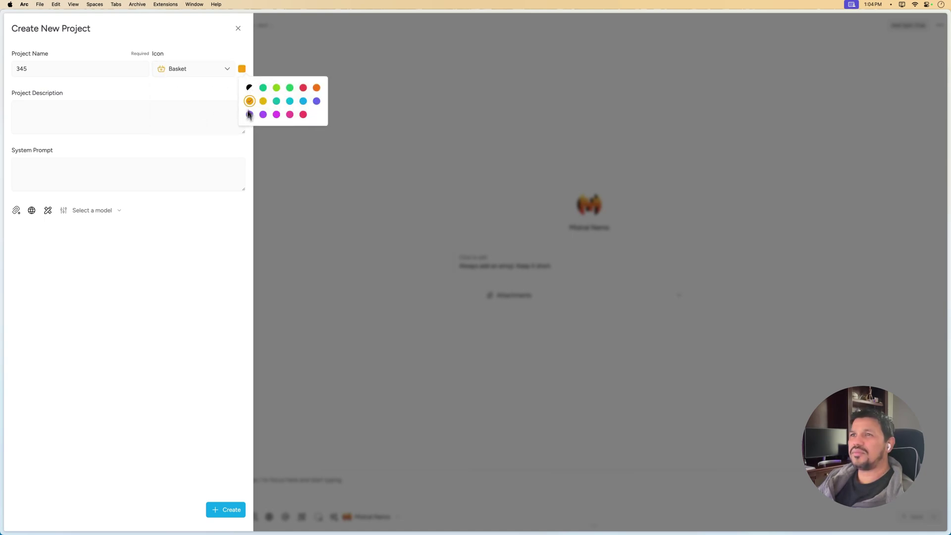
Step: Set the new 345 project's model to TinyLlama and its system prompt to "Be concise"
click(94, 212)
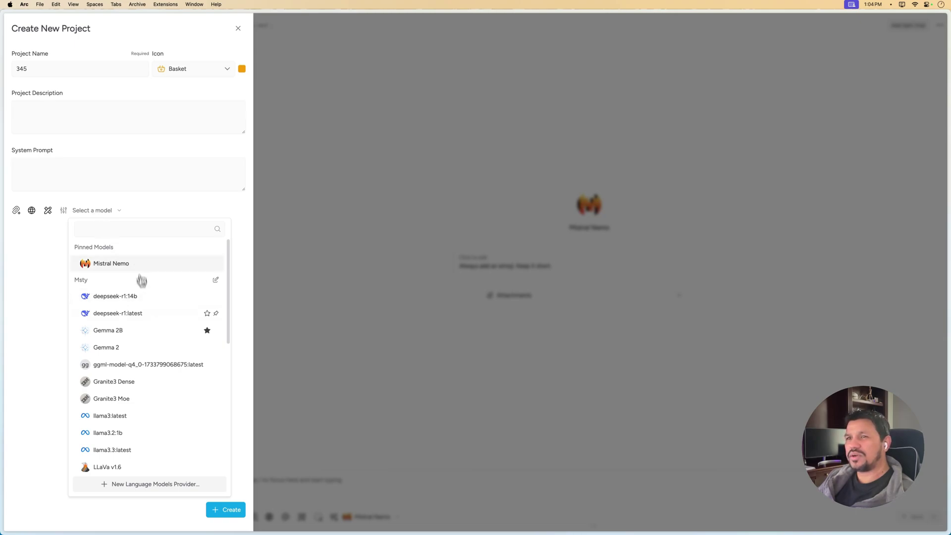
scroll(140, 391, down, 10)
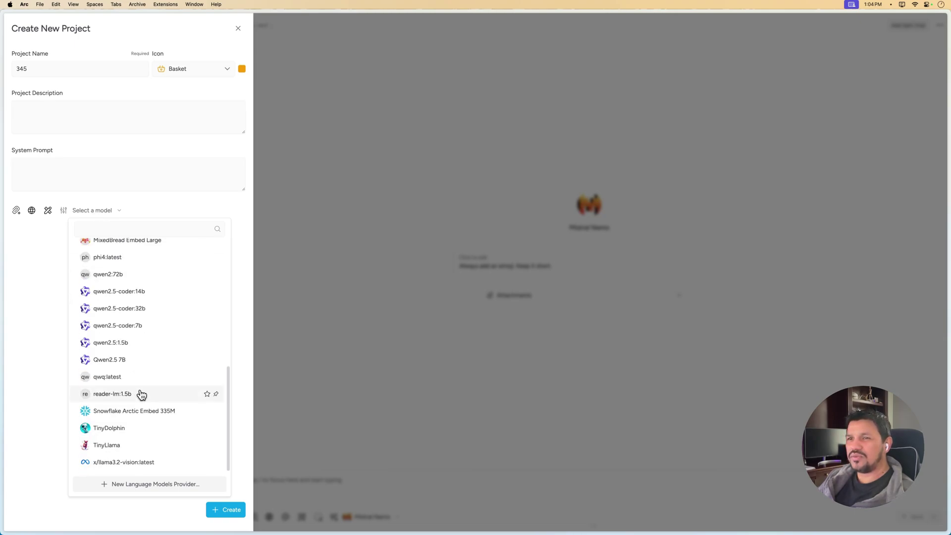
click(128, 444)
click(59, 177)
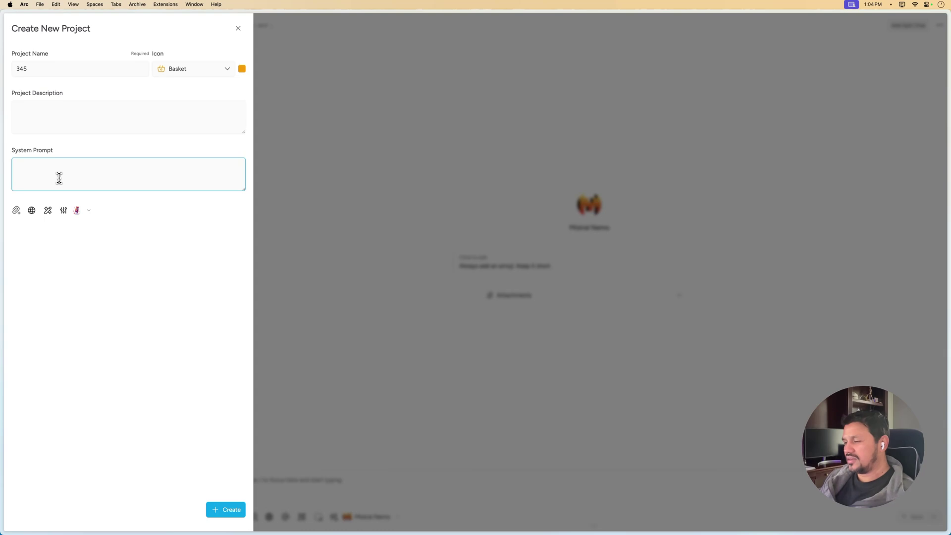
text(Be concise)
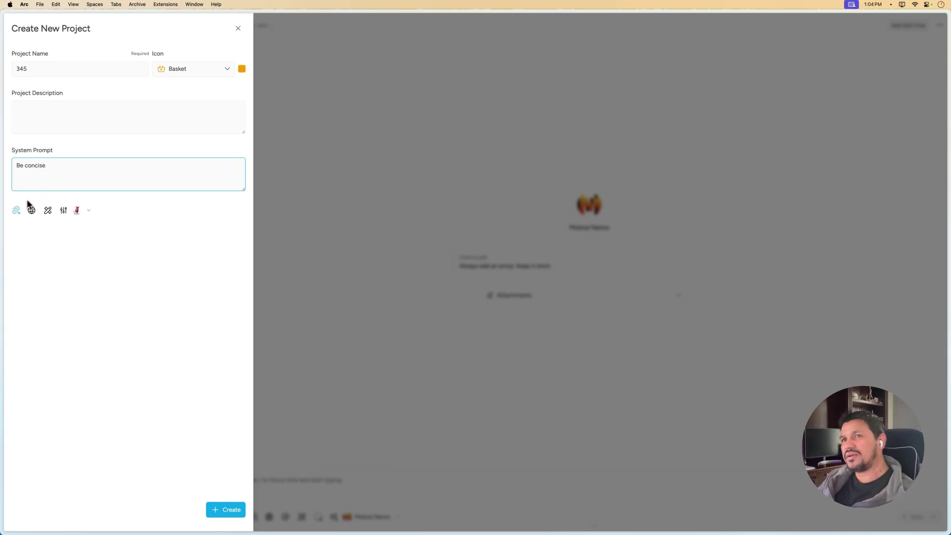
click(67, 314)
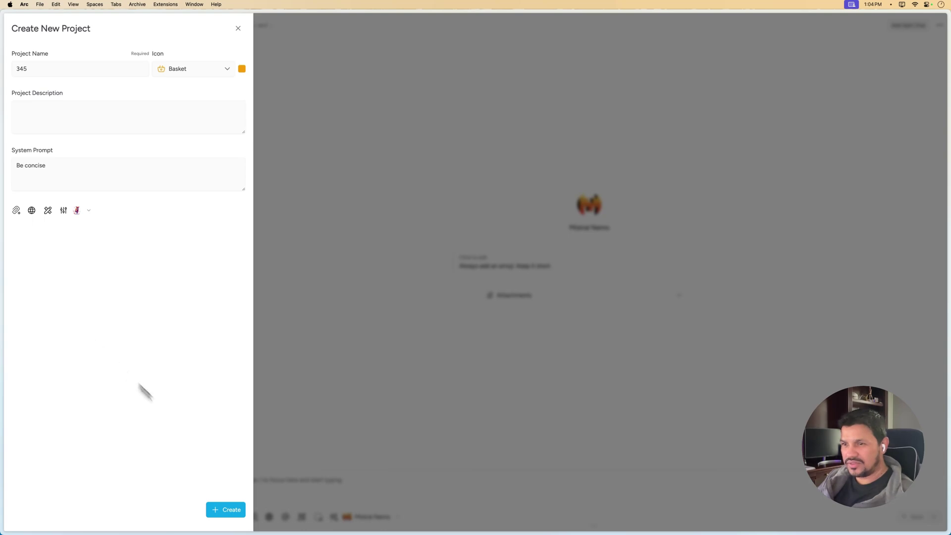
Step: Create the 345 child project with the entered settings and reload the page
click(237, 510)
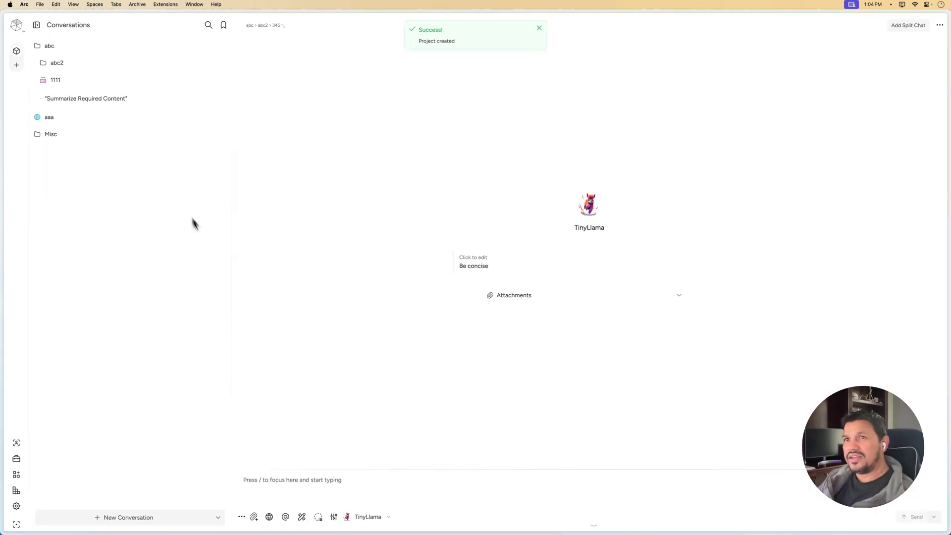
key(super+r)
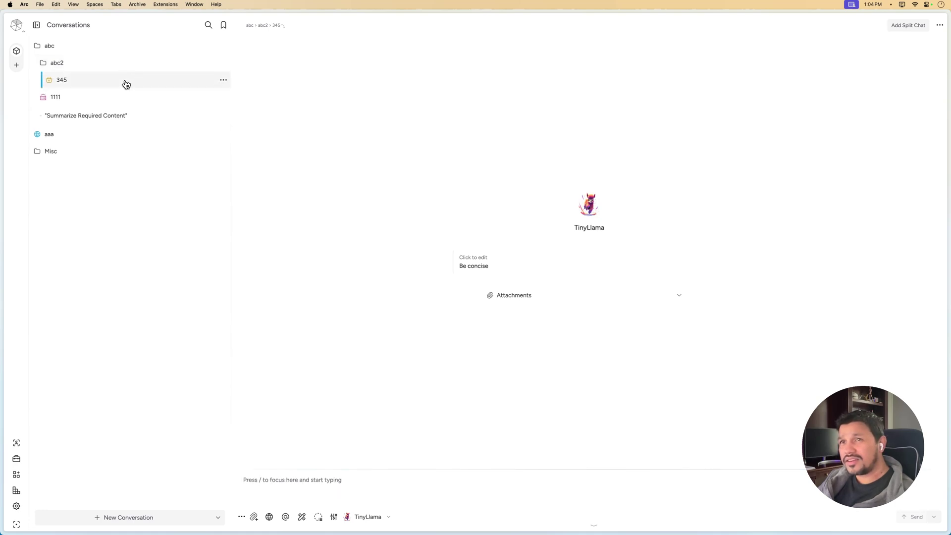
Step: Start a new conversation in the 345 project and expand its attachments
click(223, 81)
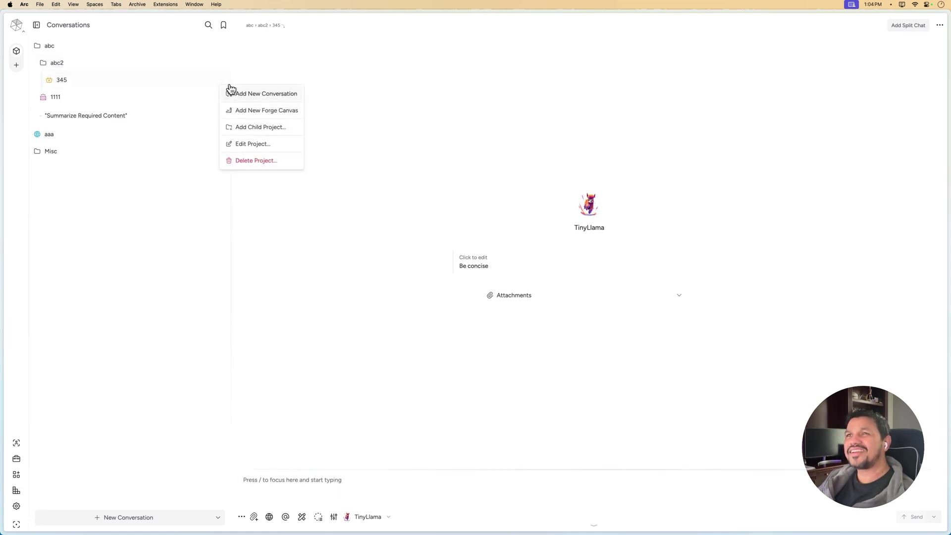
click(238, 94)
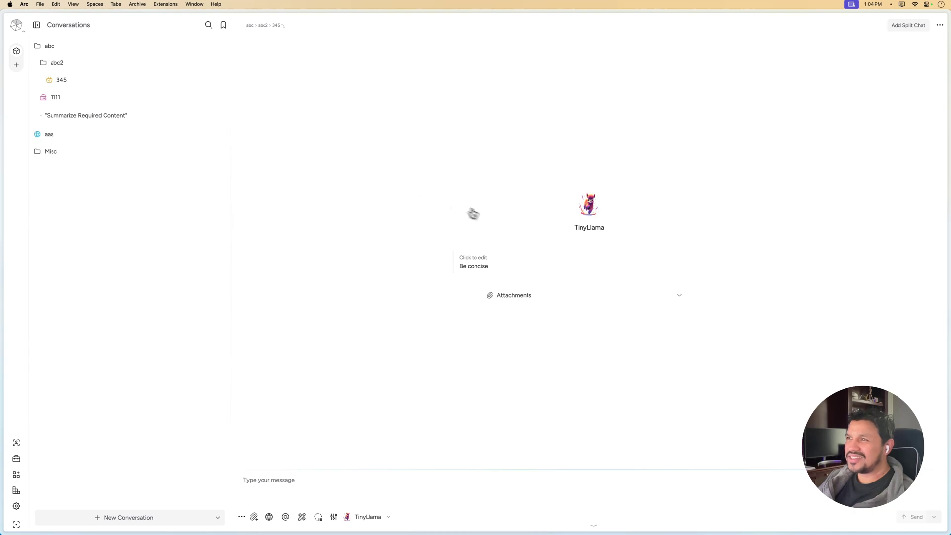
click(671, 301)
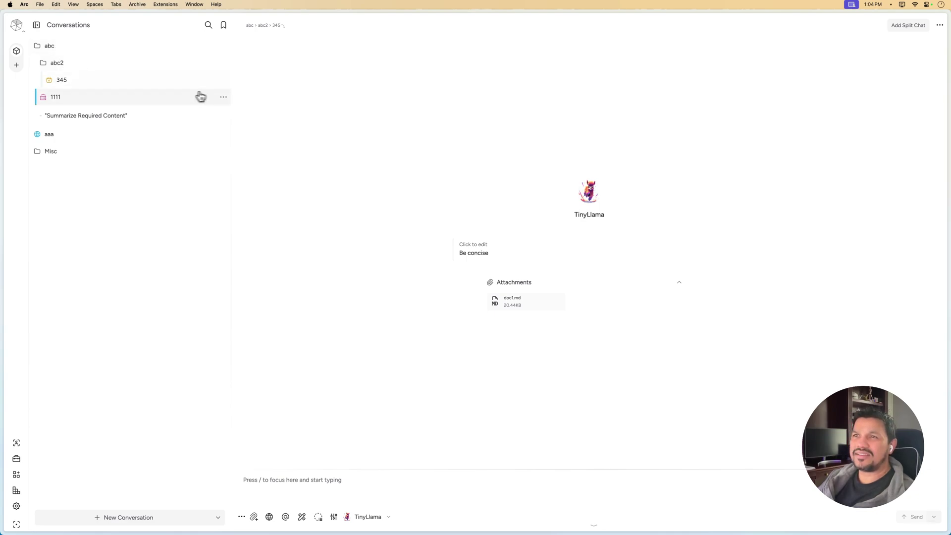
Step: Review the project settings of 345 and its parent abc2, comparing their system prompts and models
click(225, 81)
click(250, 137)
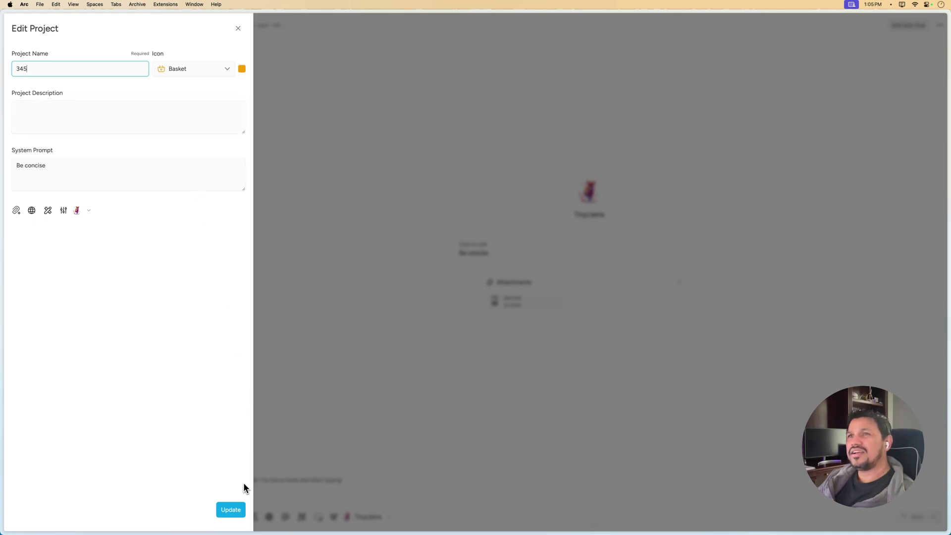
click(231, 509)
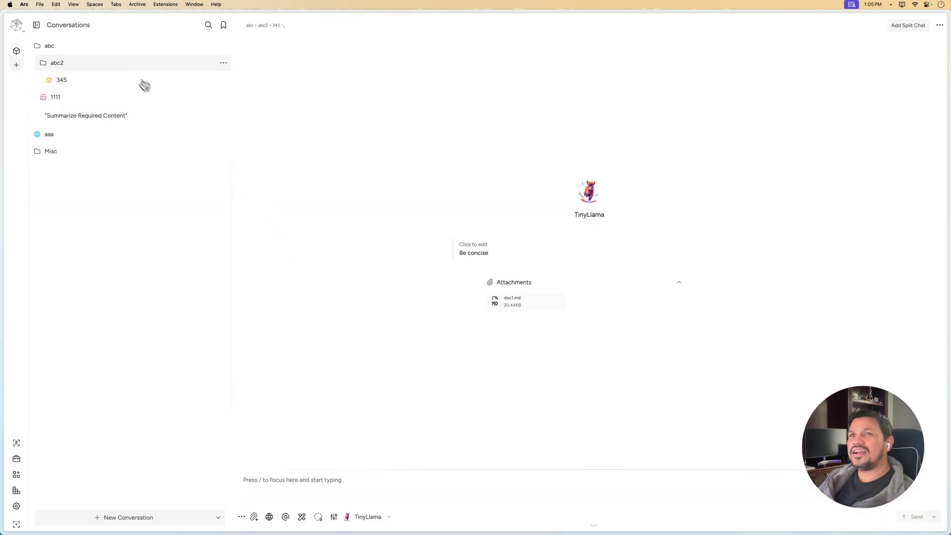
click(223, 63)
click(248, 127)
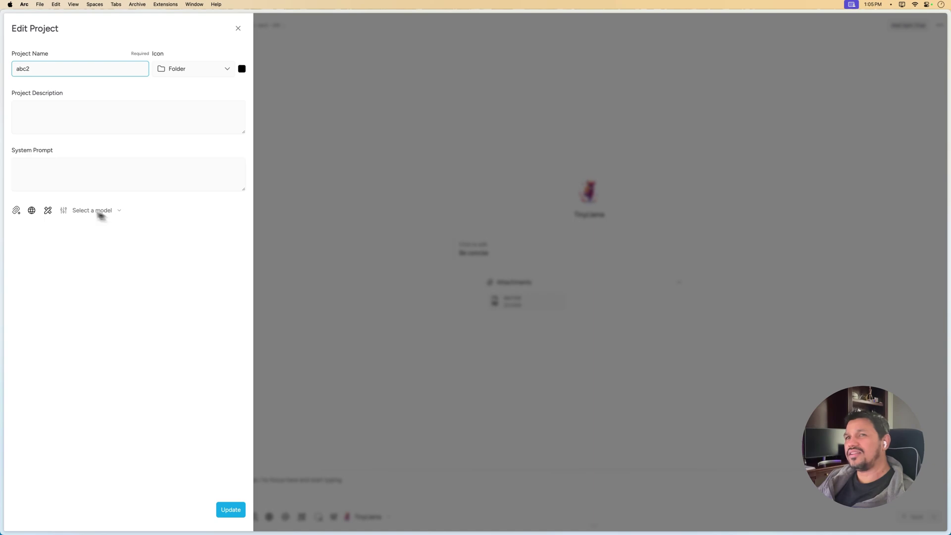
click(335, 208)
Step: Review the top-level abc project's settings and its attached documents
click(223, 45)
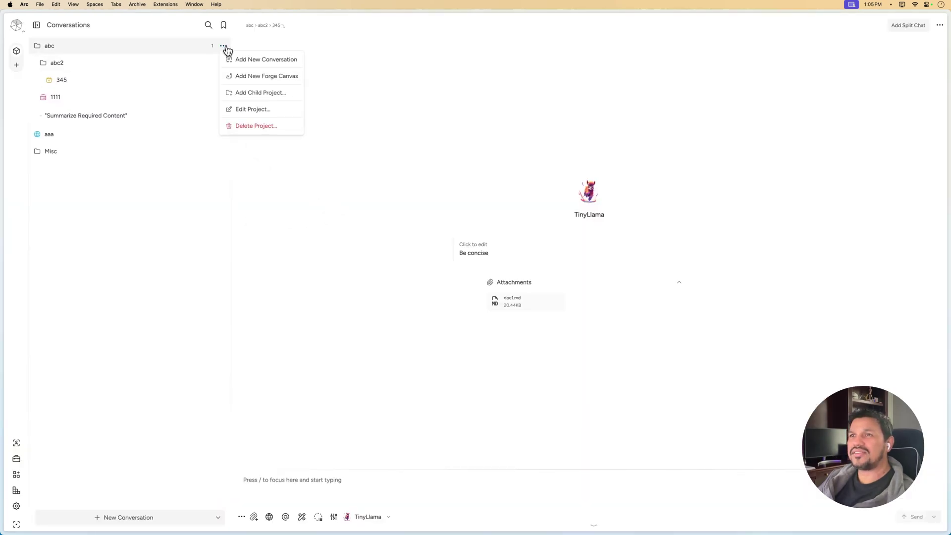
click(250, 109)
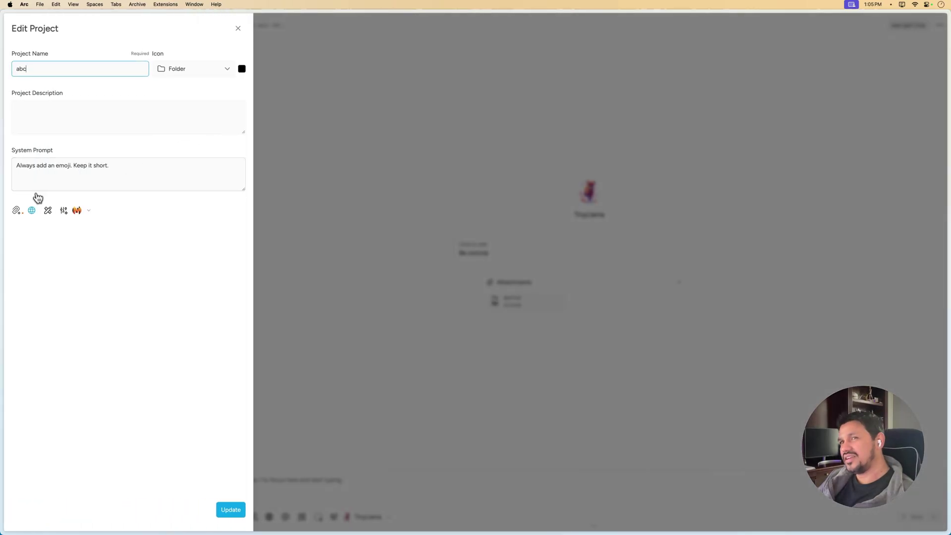
click(18, 211)
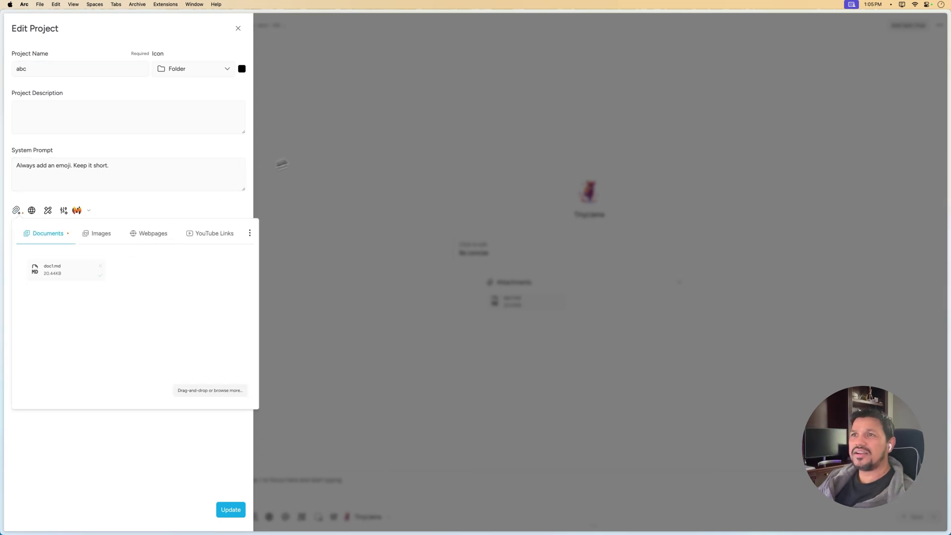
click(343, 145)
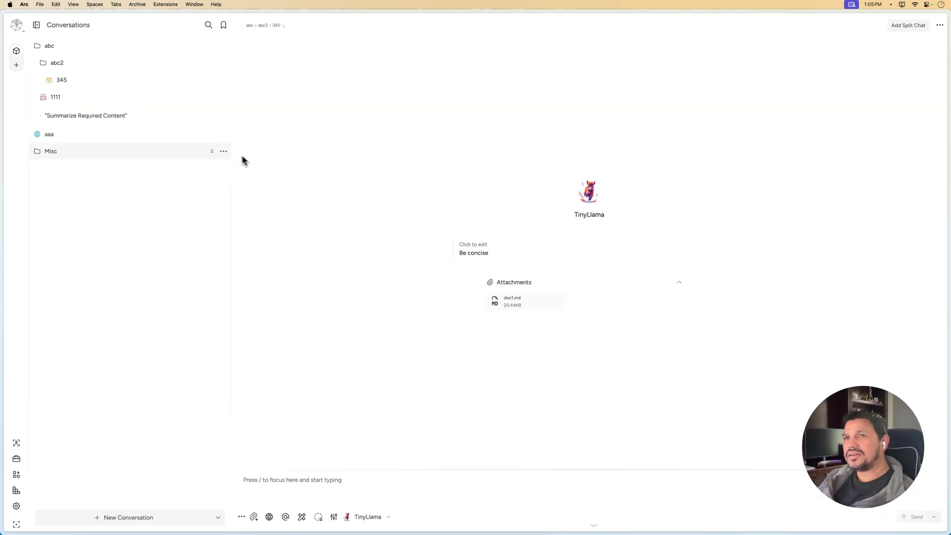
click(123, 50)
click(124, 53)
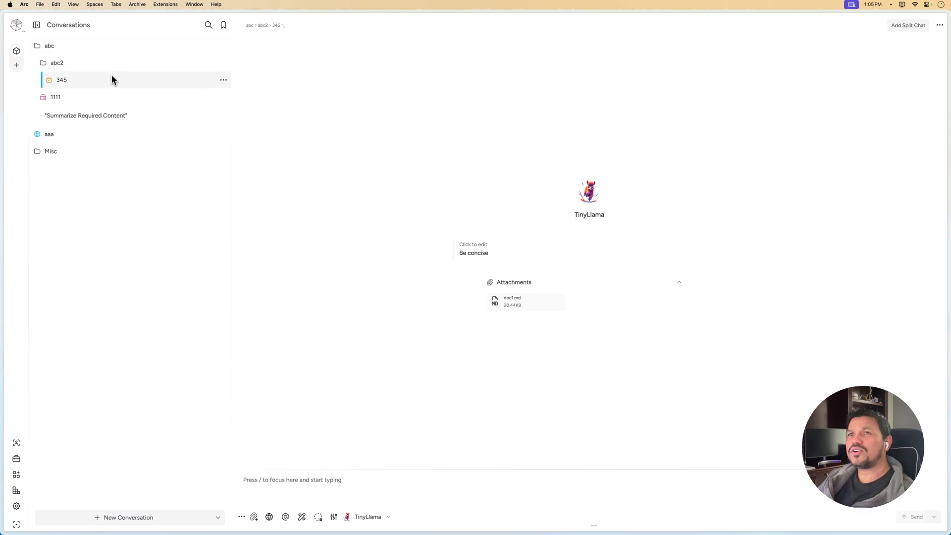
Step: Check the 345 project's own settings for attached documents
click(224, 80)
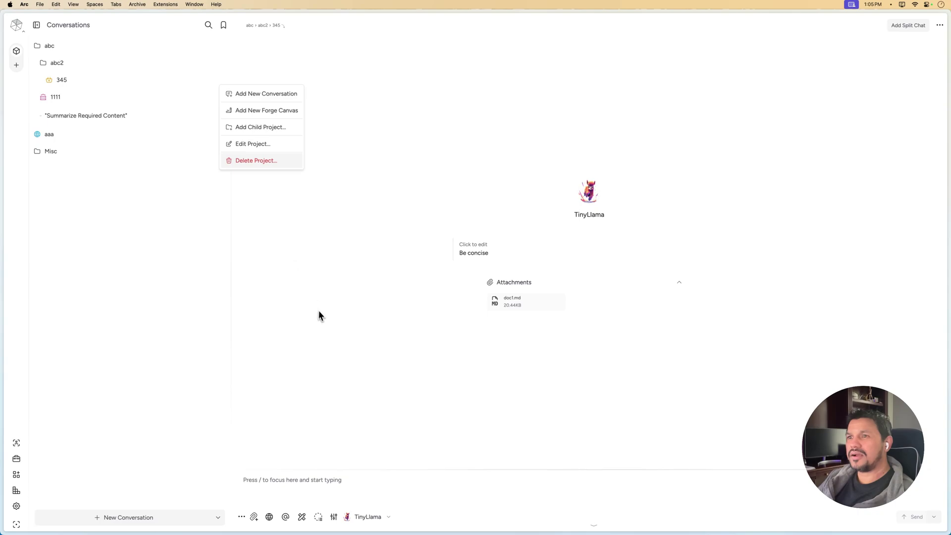
click(255, 145)
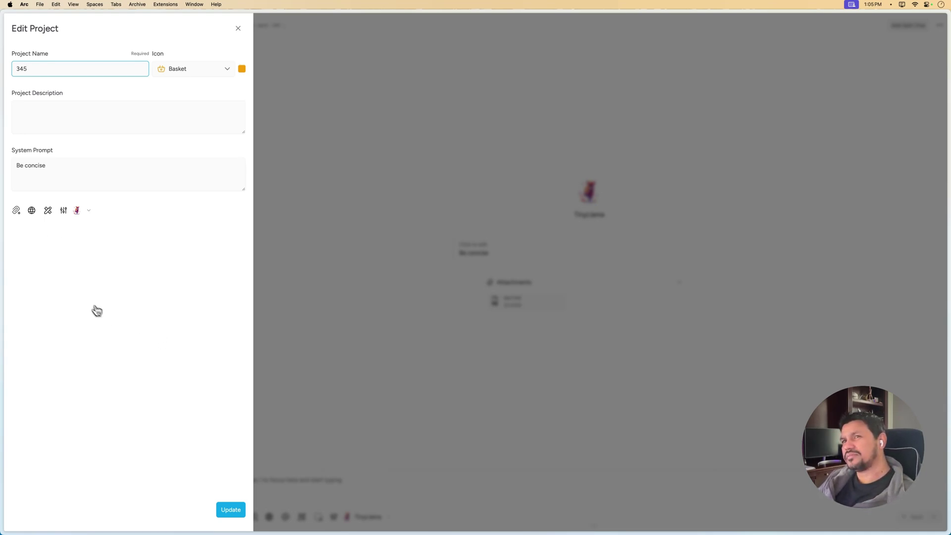
click(16, 210)
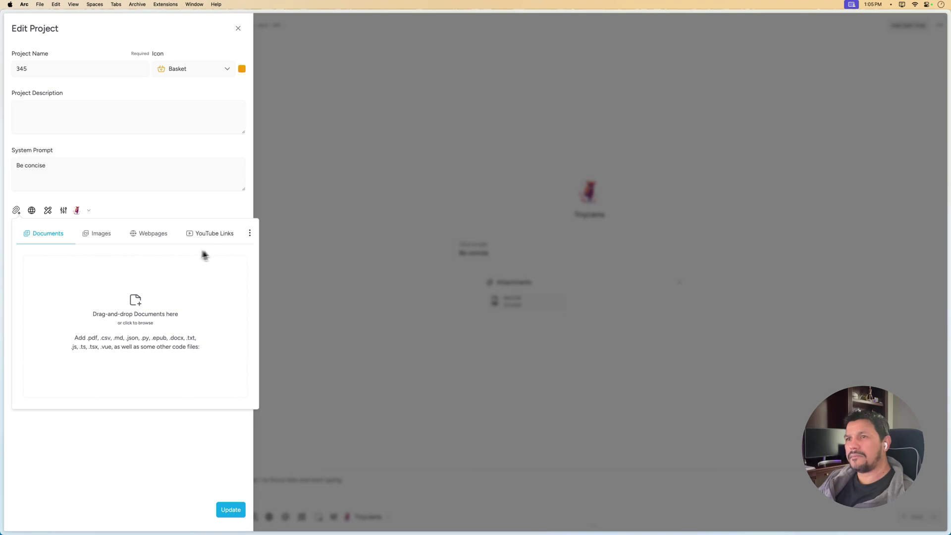
click(297, 278)
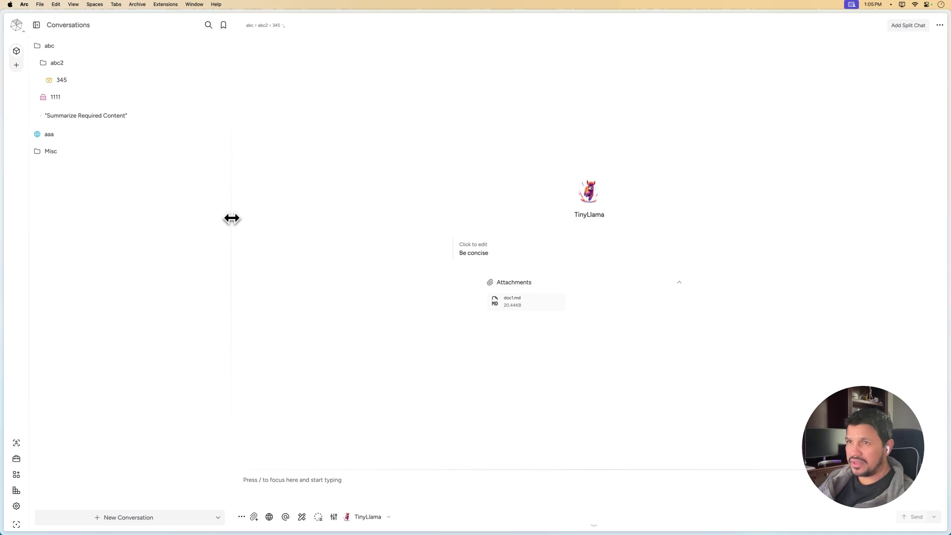
Step: Narrow the Conversations sidebar to give the chat area more width
drag(231, 218, 191, 229)
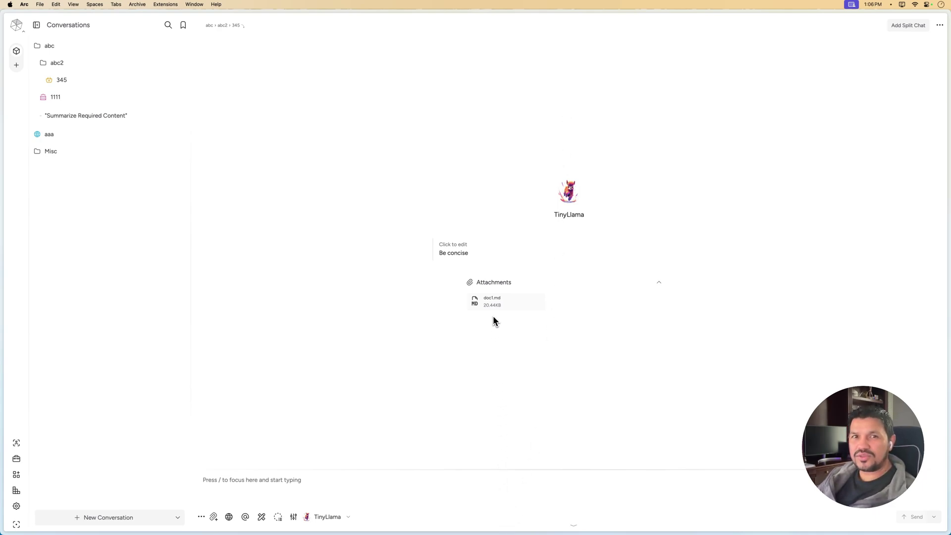
mouse_move(512, 517)
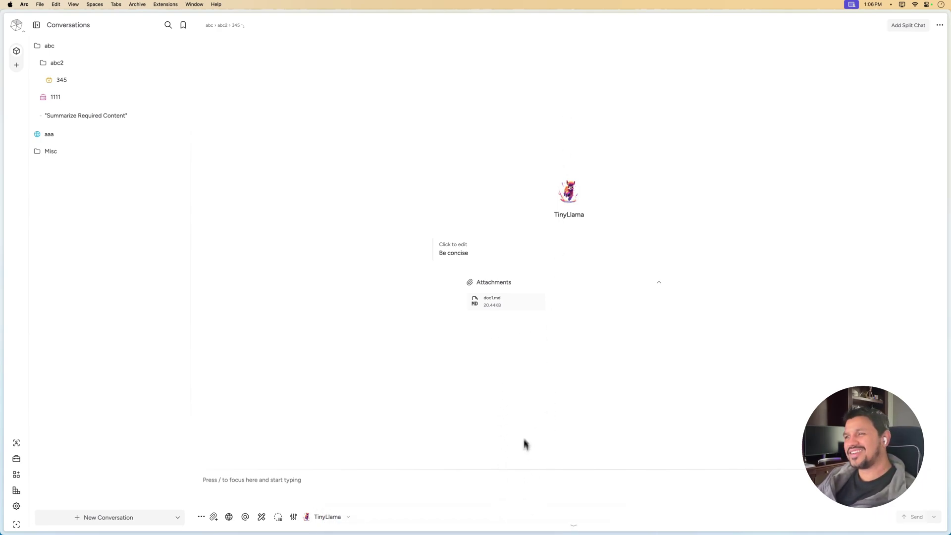